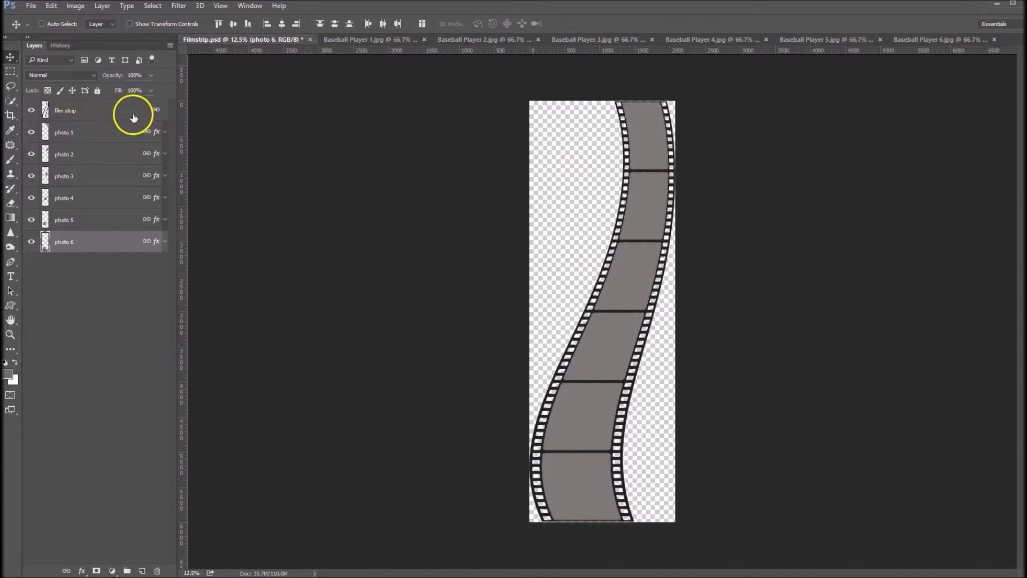
Select the photo 1 layer, then switch to the Baseball Player 1.jpg pitcher photo.
left_click(88, 134)
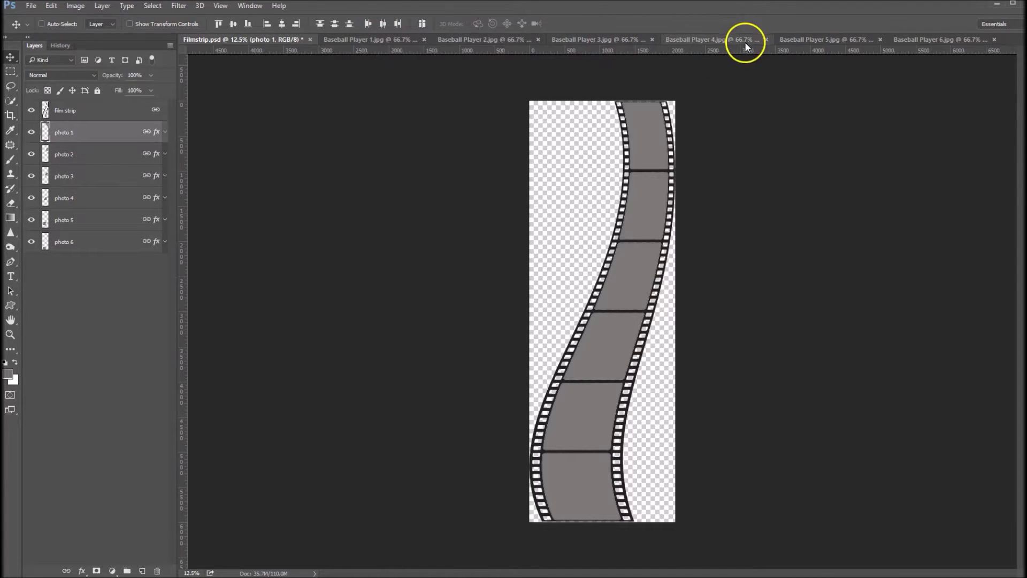
left_click(351, 39)
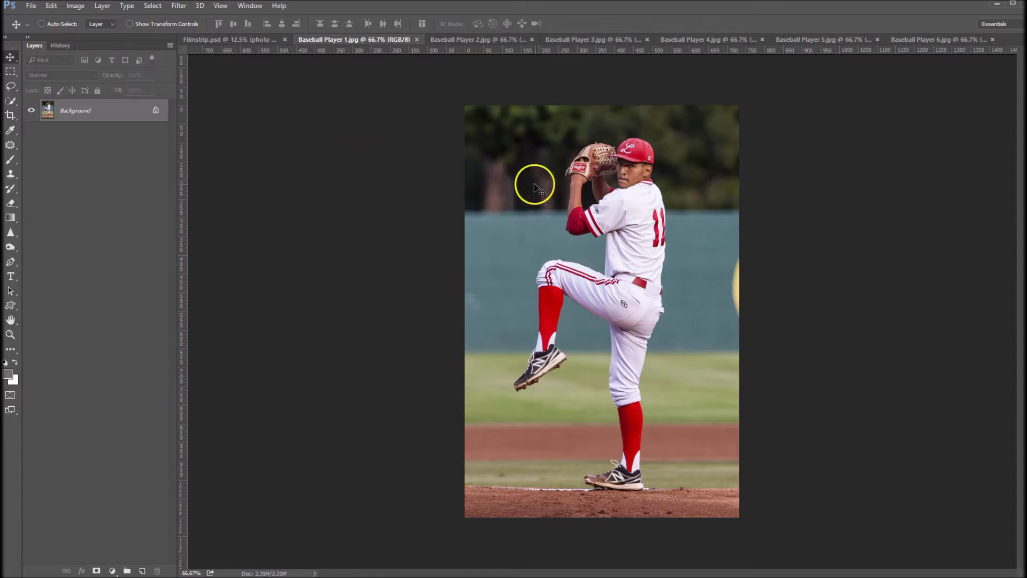
Drag the pitcher photo into Filmstrip.psd as Layer 1 and position it over the top frame.
left_click_drag(588, 196, 653, 144)
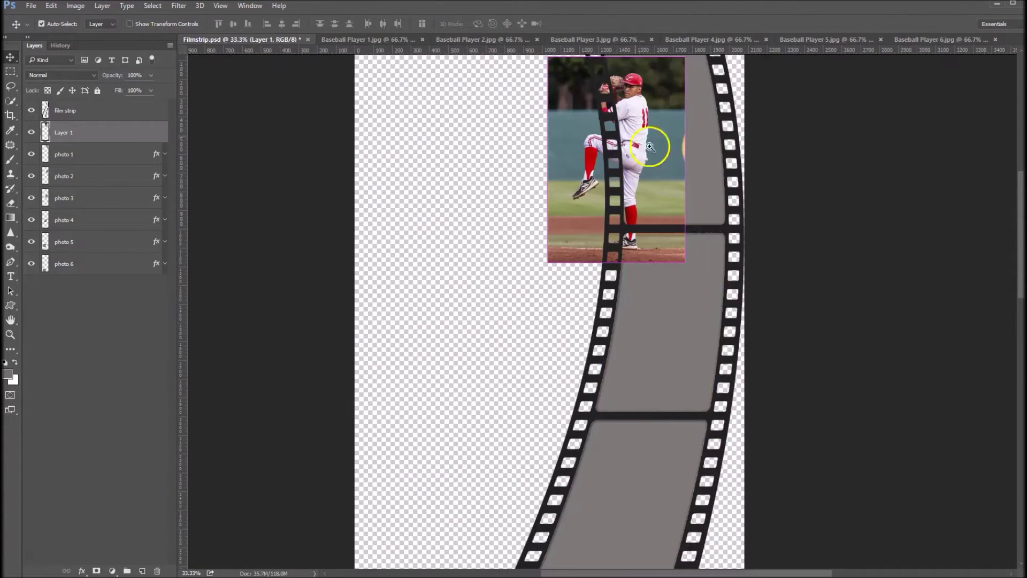
left_click_drag(705, 171, 615, 223)
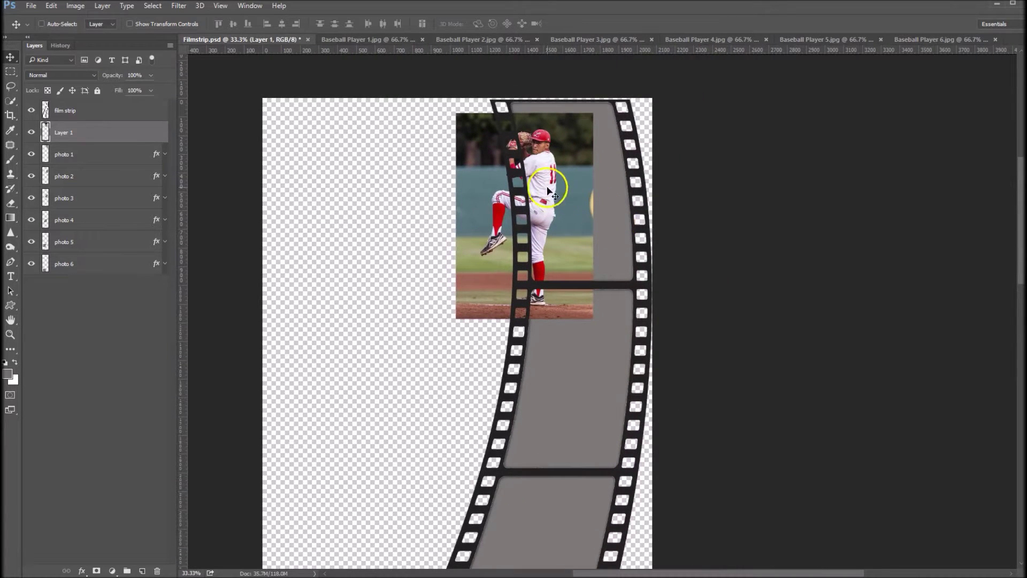
left_click_drag(551, 190, 601, 163)
key("ctrl")
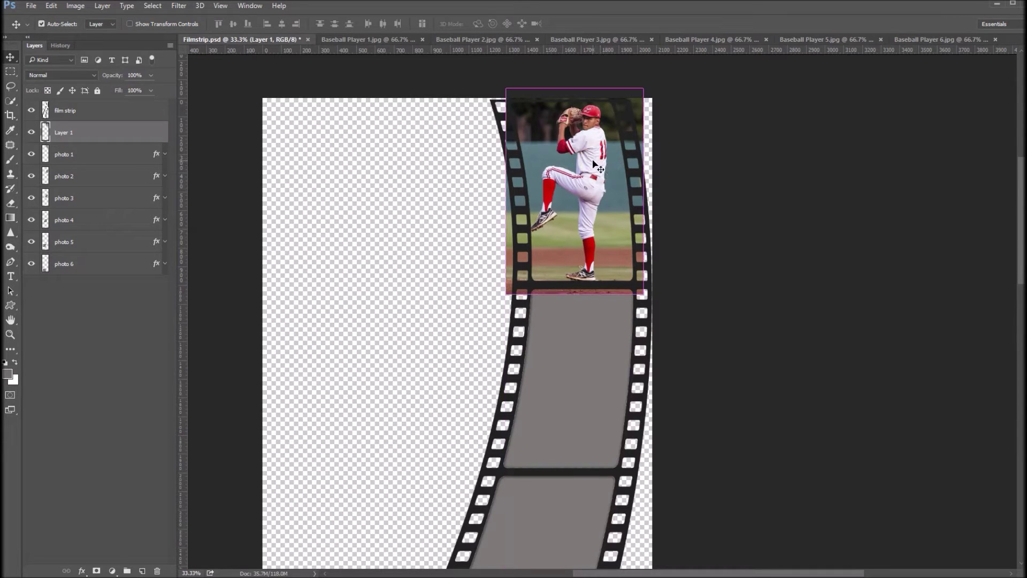
Create a clipping mask for Layer 1 onto photo 1, then zoom to 50% on the strip's top.
right_click(86, 136)
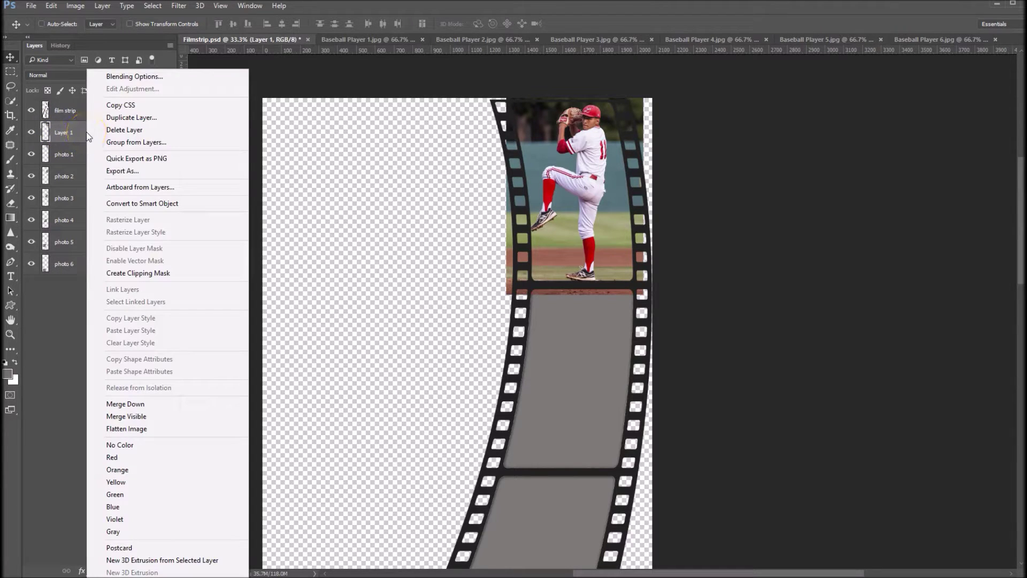
left_click(77, 134)
left_click(137, 274)
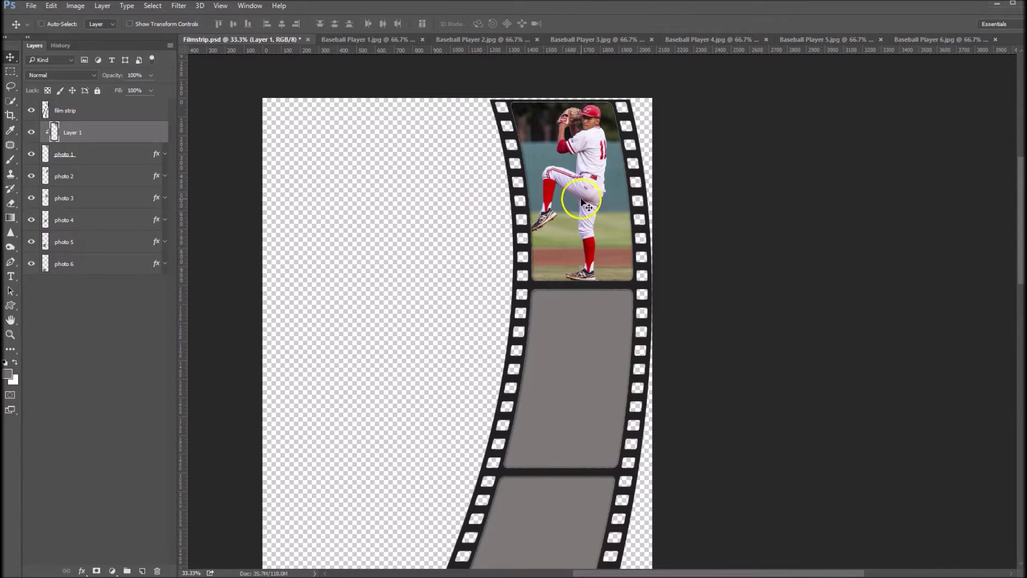
left_click(591, 184, "ctrl")
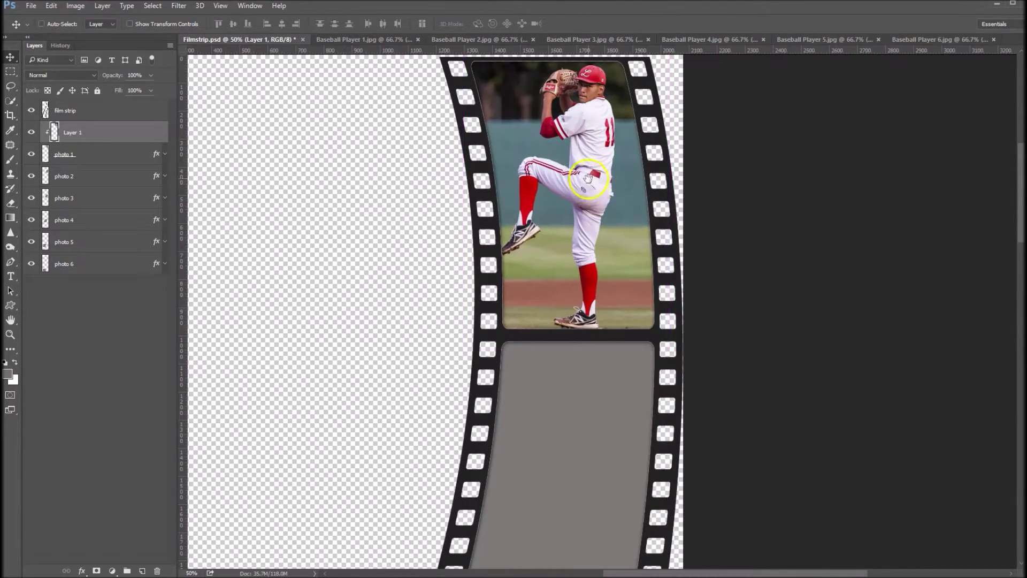
left_click_drag(592, 185, 587, 255)
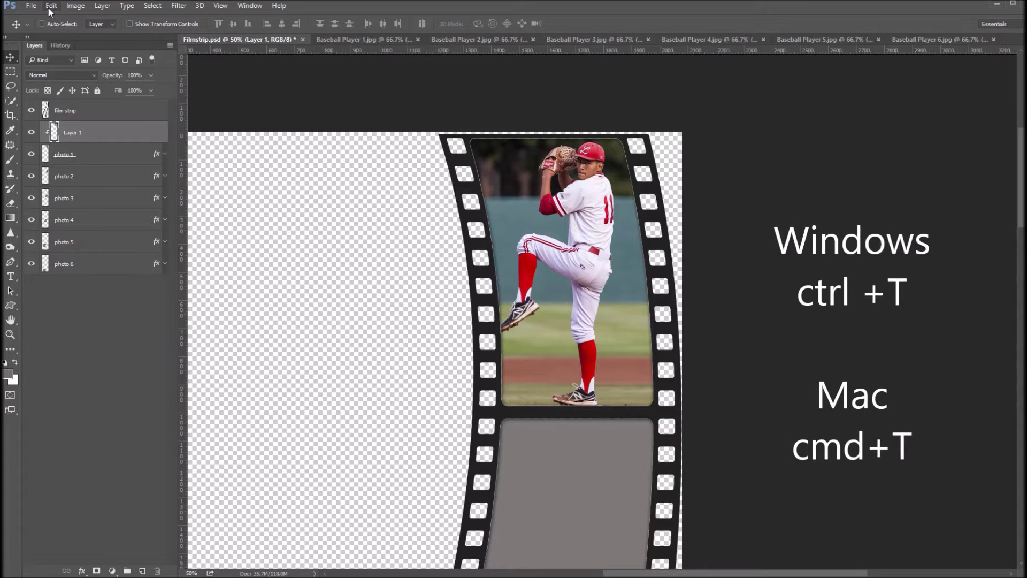
Distort the pitcher photo's four corners onto the tilted top frame (75.85% × 88.56%, 6.49° skew).
key("ctrl+t")
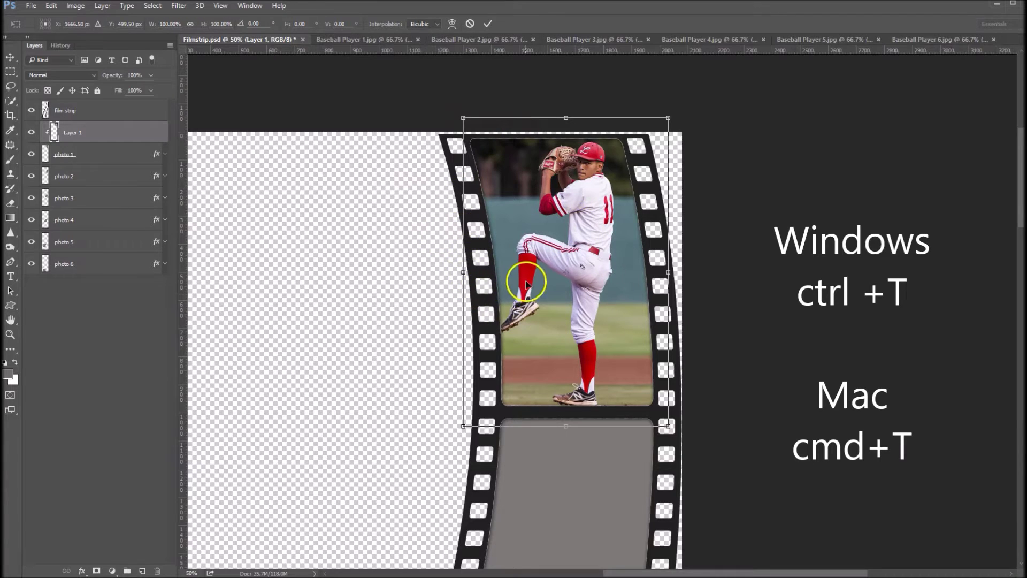
right_click(587, 190)
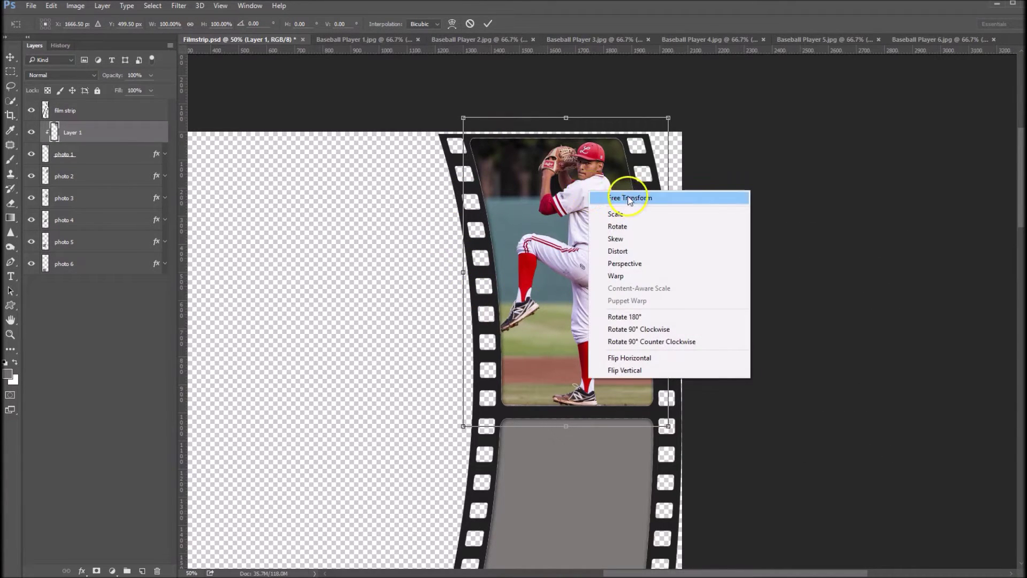
left_click(621, 253)
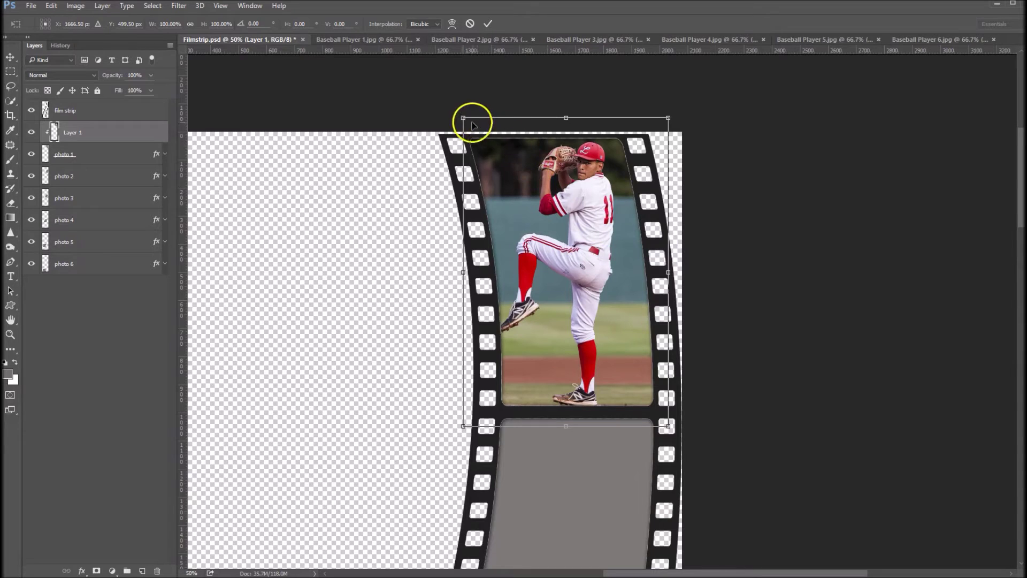
left_click_drag(464, 116, 492, 108)
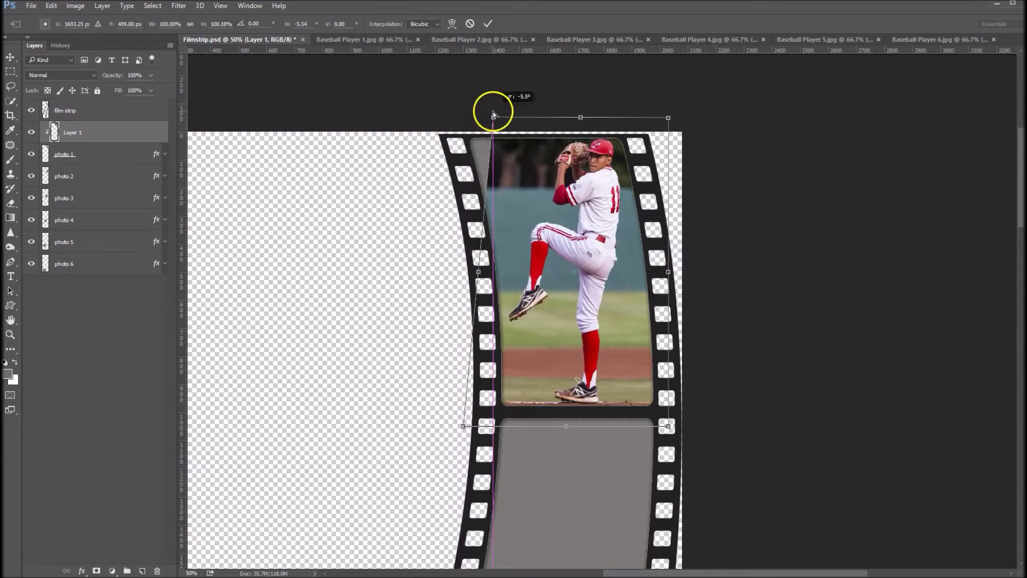
left_click_drag(668, 117, 637, 120)
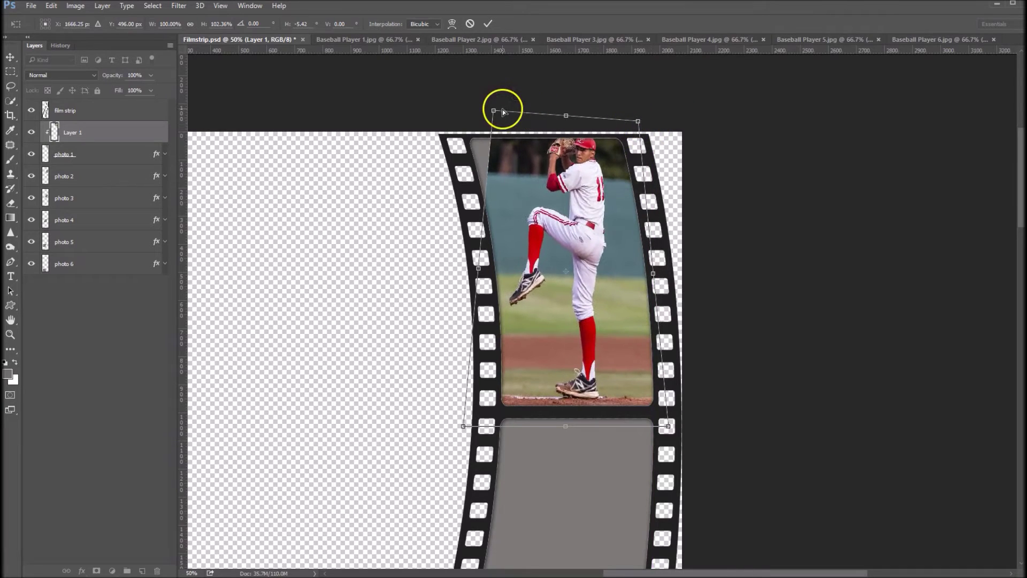
left_click_drag(494, 111, 468, 138)
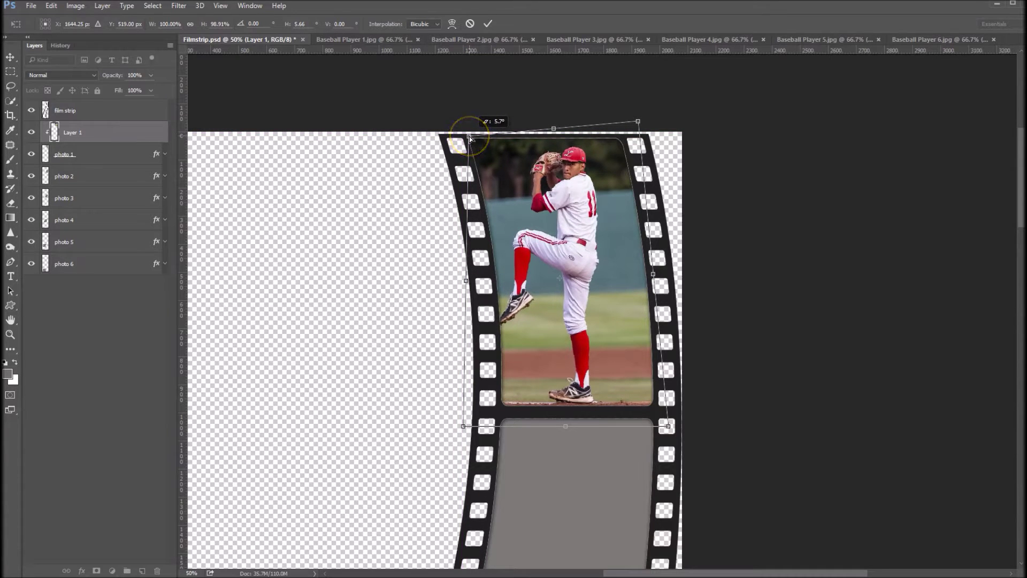
left_click_drag(638, 122, 624, 137)
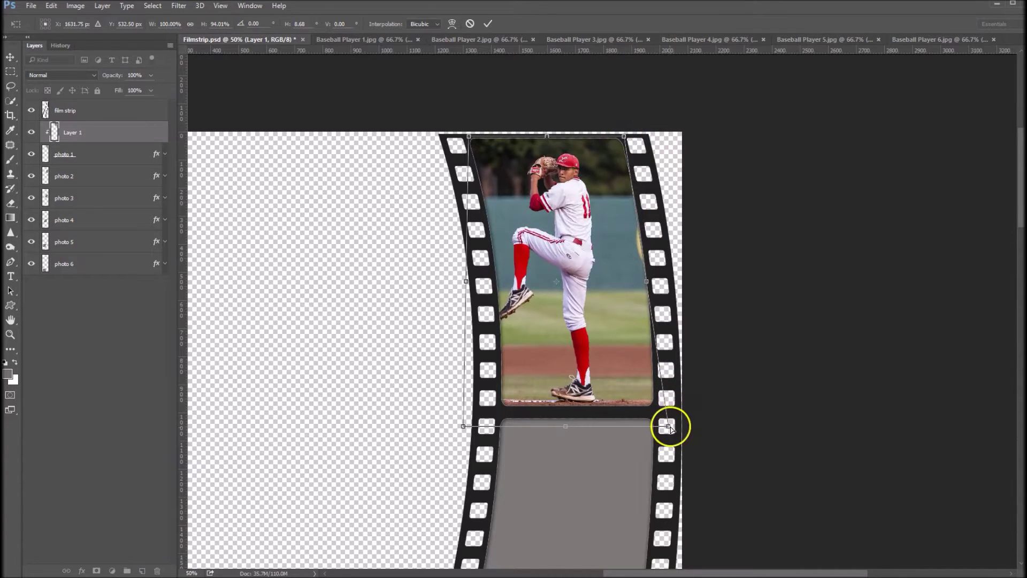
left_click_drag(669, 428, 655, 410)
left_click_drag(464, 426, 499, 408)
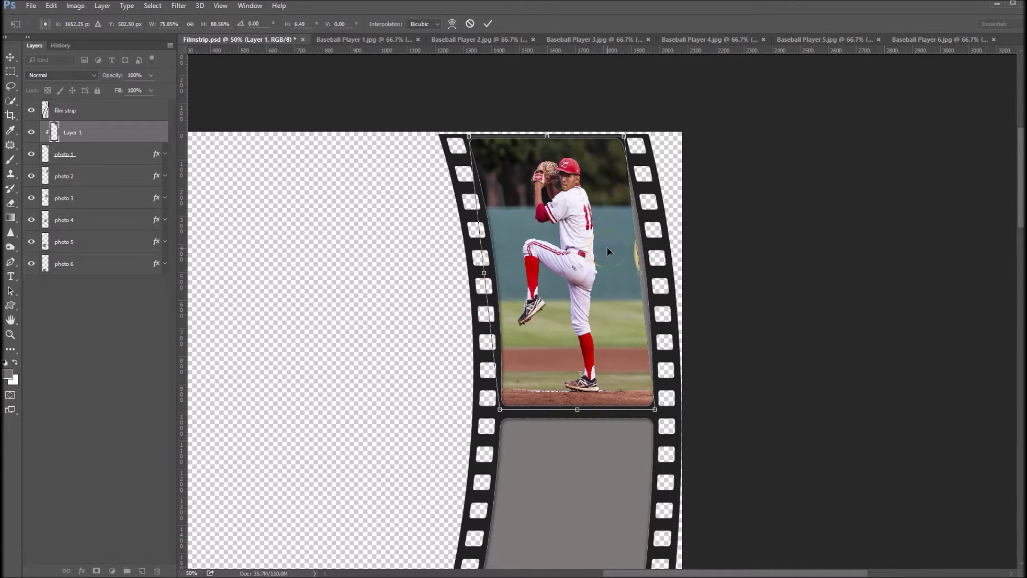
right_click(594, 219)
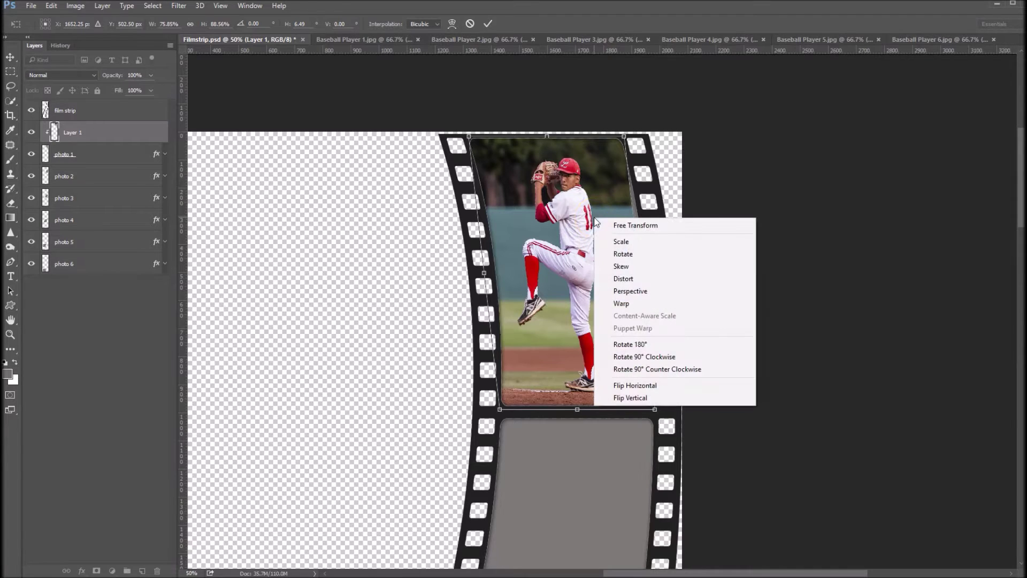
Warp the pitcher photo's sides and middle to follow the curved top frame, then commit it.
left_click(622, 304)
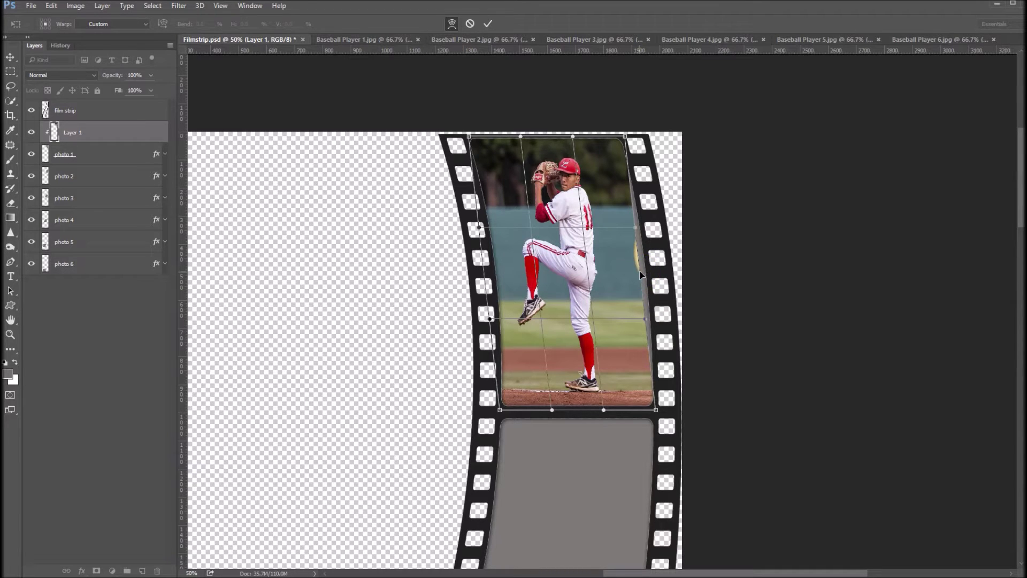
left_click_drag(641, 275, 646, 275)
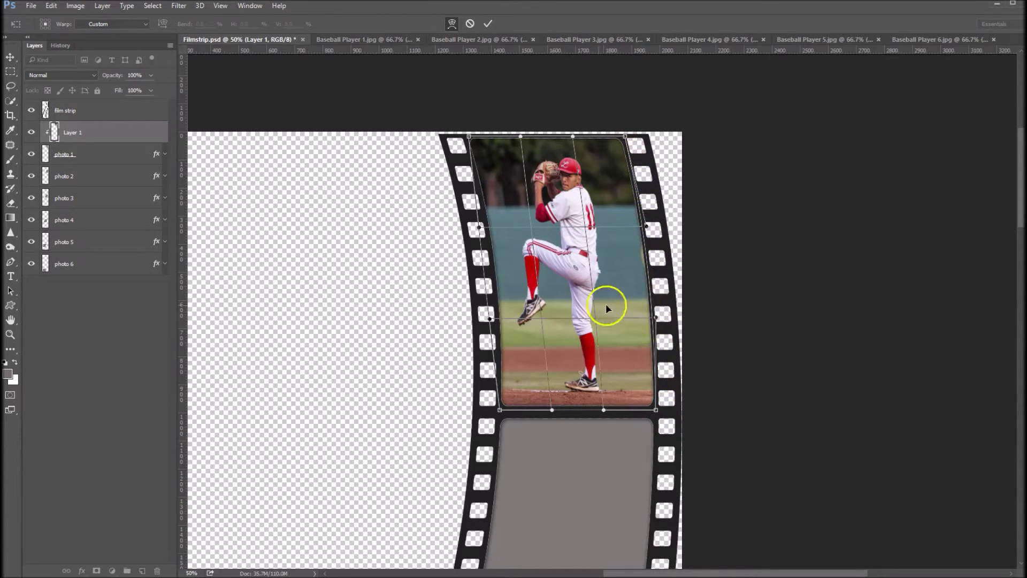
left_click_drag(486, 275, 496, 275)
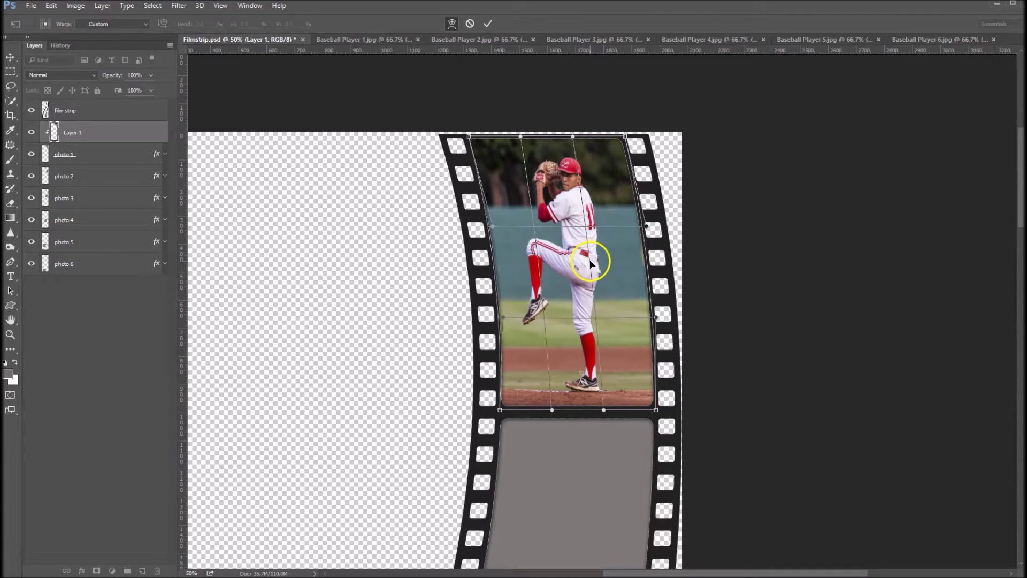
left_click_drag(590, 263, 598, 262)
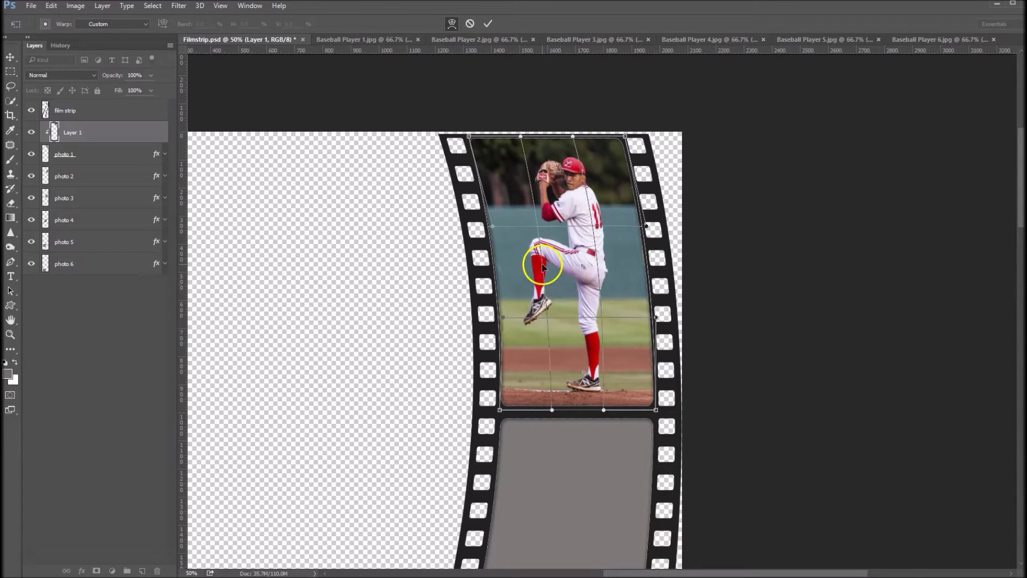
left_click_drag(544, 266, 547, 266)
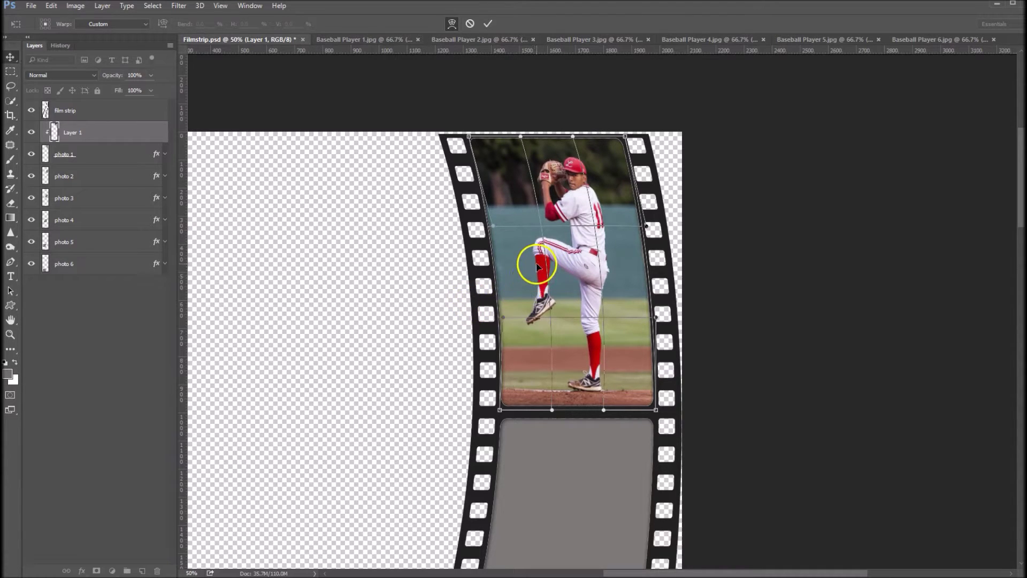
key("Return")
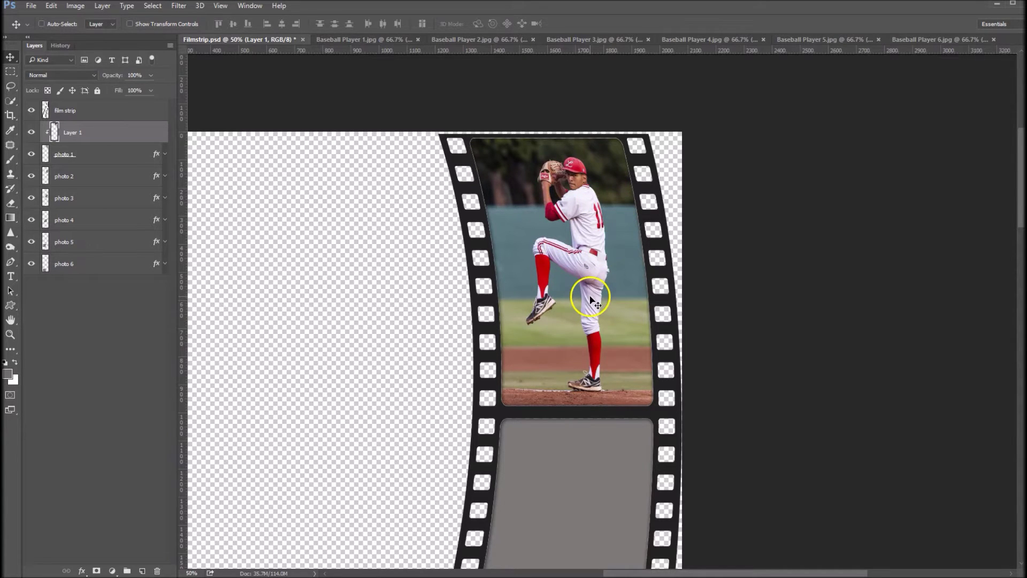
Select the photo 2 layer, scroll to the second frame, and close Baseball Player 1.jpg.
left_click(84, 176)
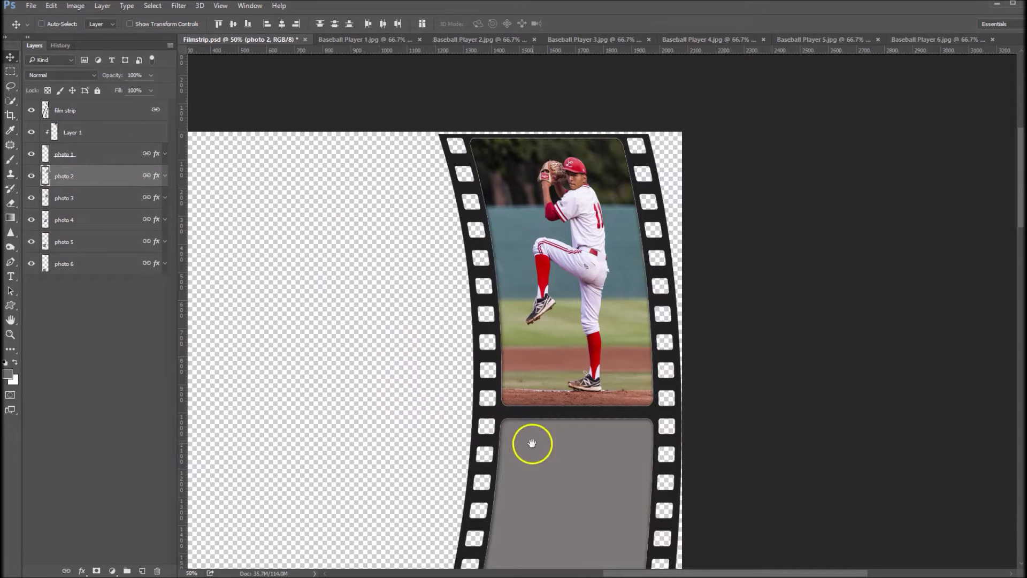
left_click_drag(532, 443, 537, 243)
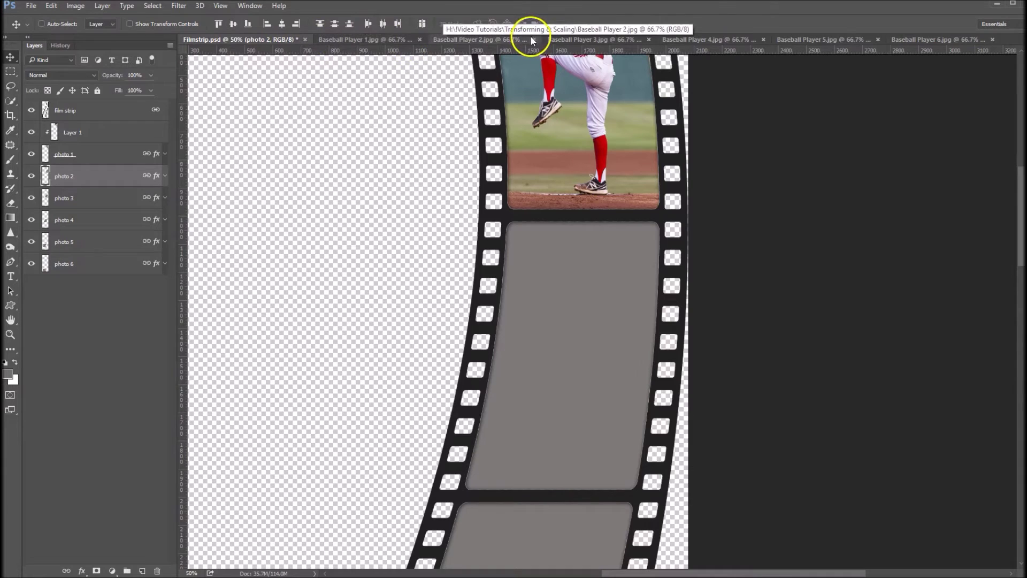
left_click(419, 39)
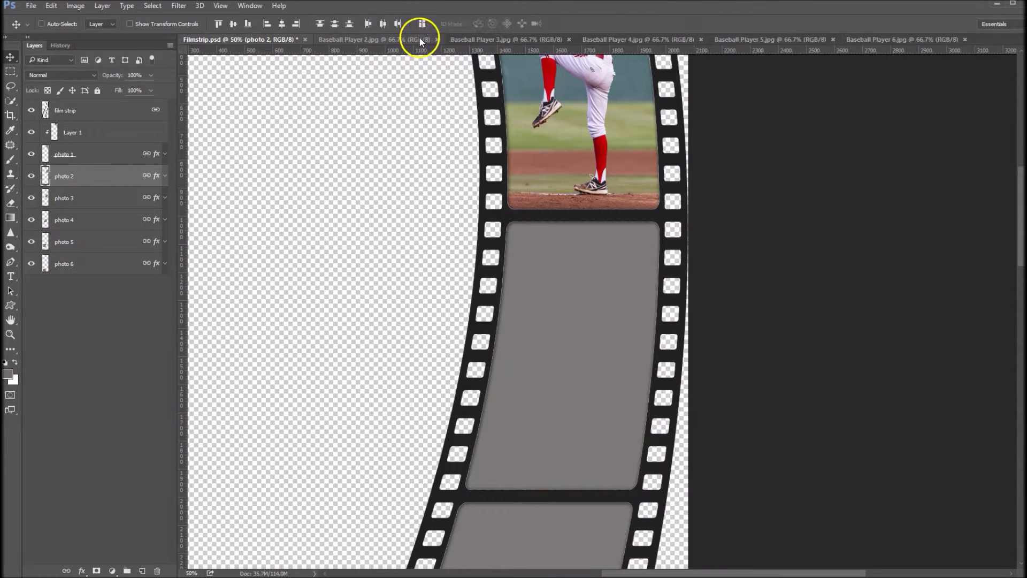
Bring the Baseball Player 2.jpg photo into Filmstrip.psd as Layer 2 over the second frame.
left_click(368, 41)
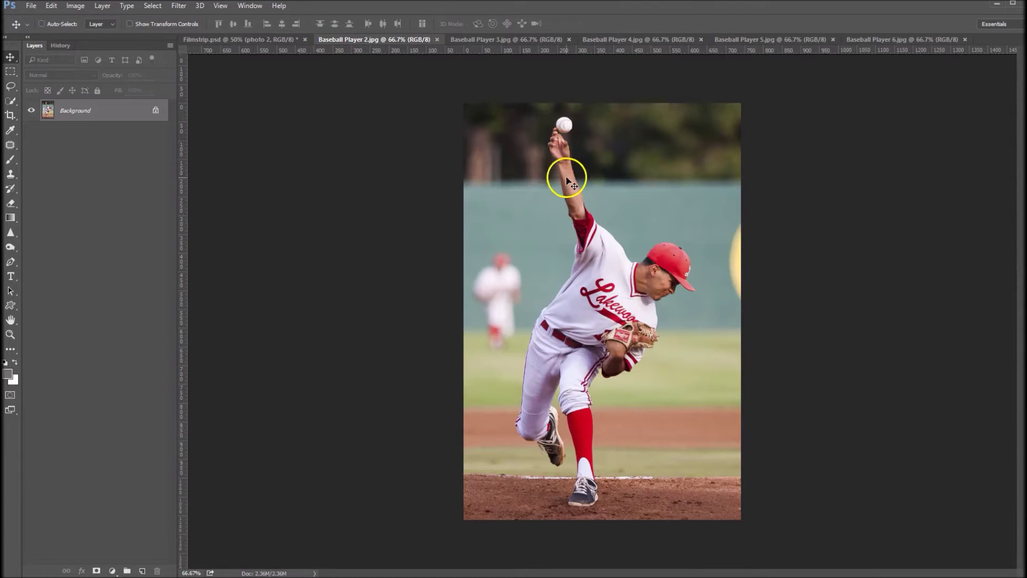
left_click_drag(567, 178, 486, 270)
left_click_drag(557, 267, 592, 264)
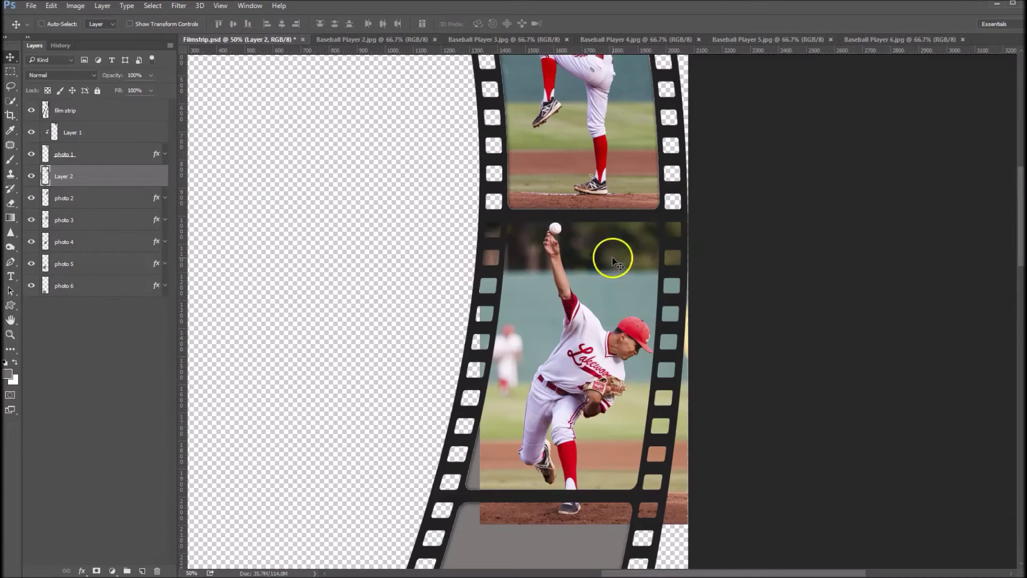
left_click_drag(583, 343, 567, 318)
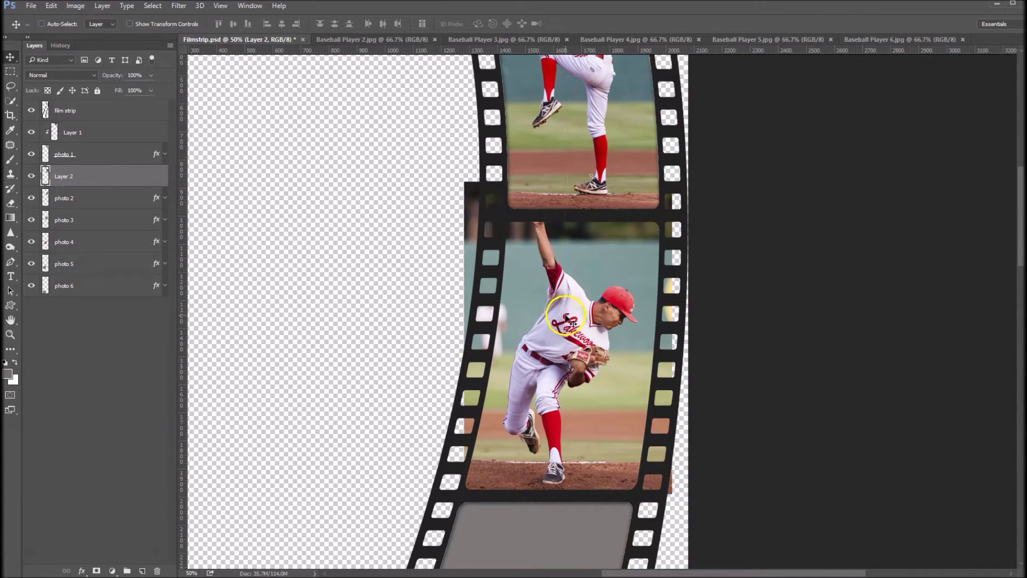
Scale the second pitcher photo to about 90% and distort its corners onto the slanted second frame.
key("ctrl+t")
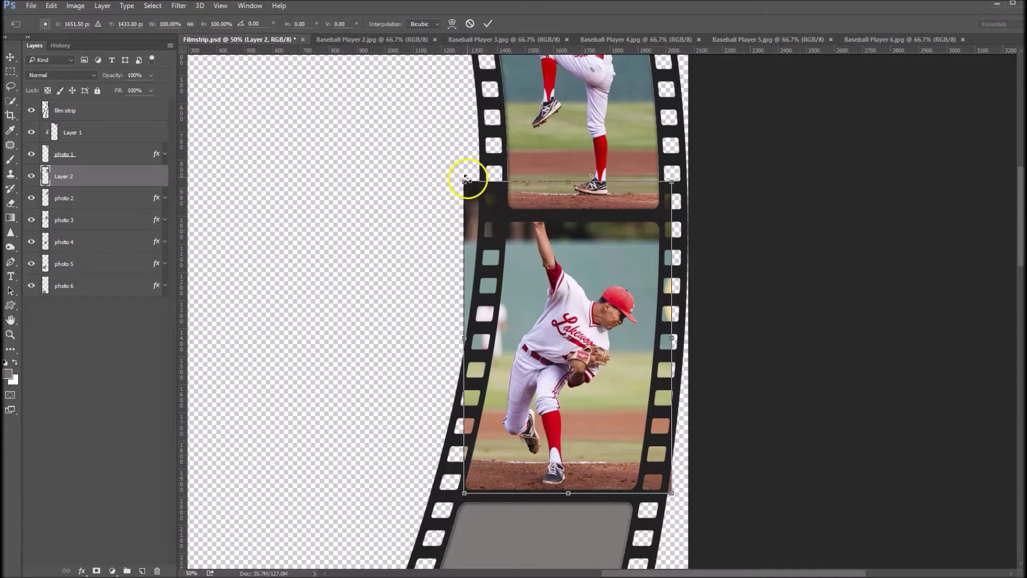
left_click_drag(464, 179, 476, 225)
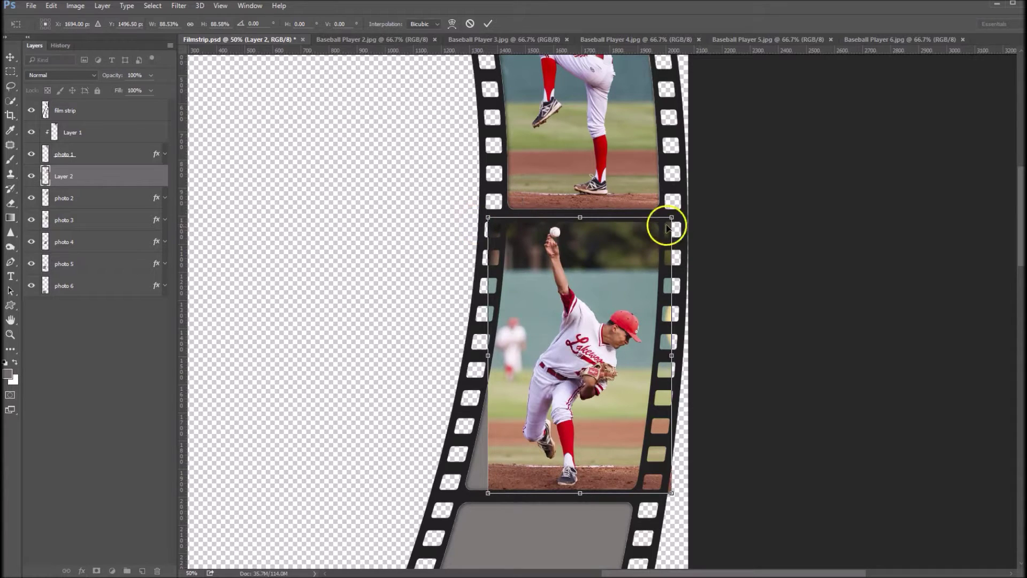
right_click(604, 238)
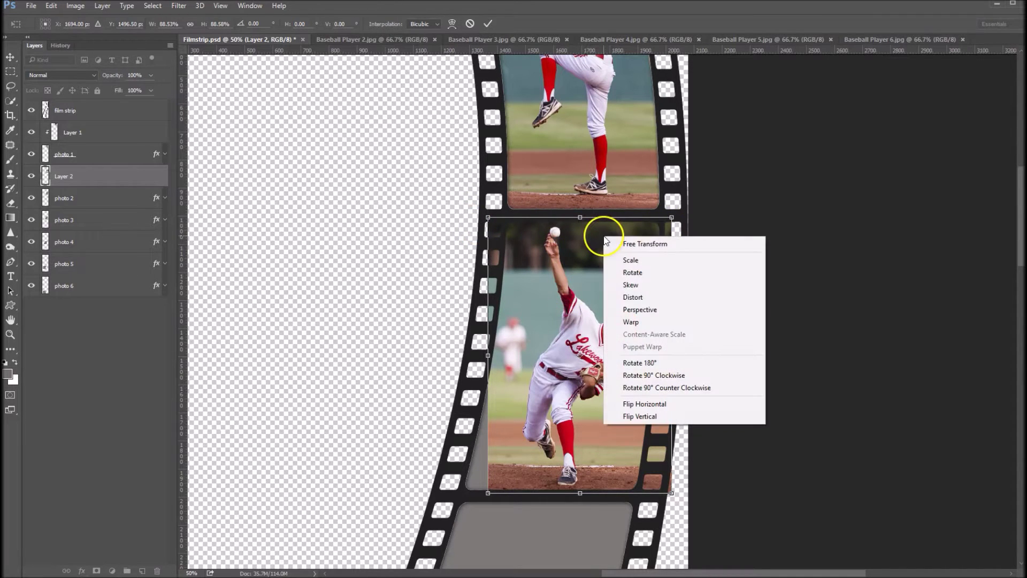
left_click(636, 298)
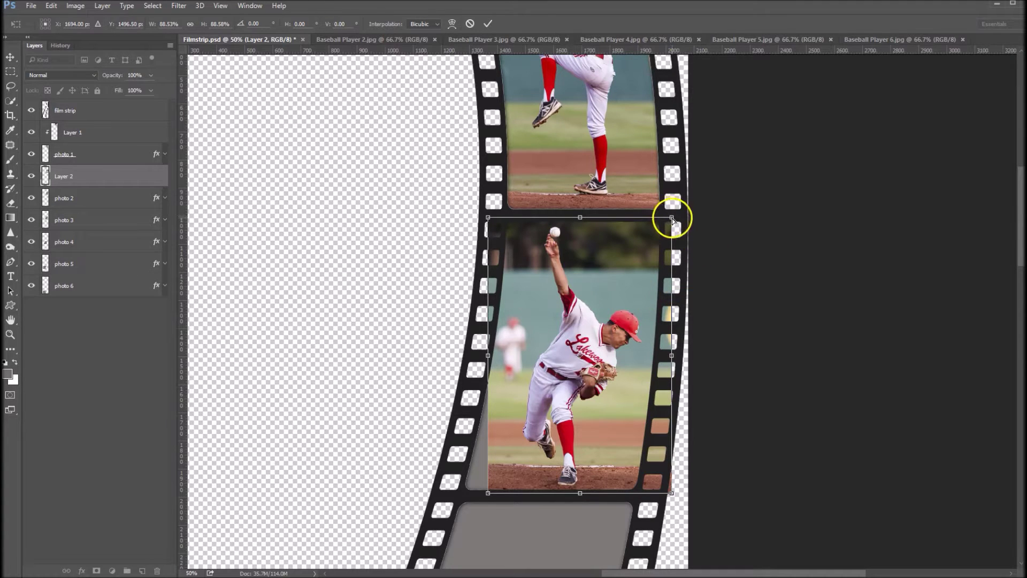
left_click_drag(668, 221, 663, 217)
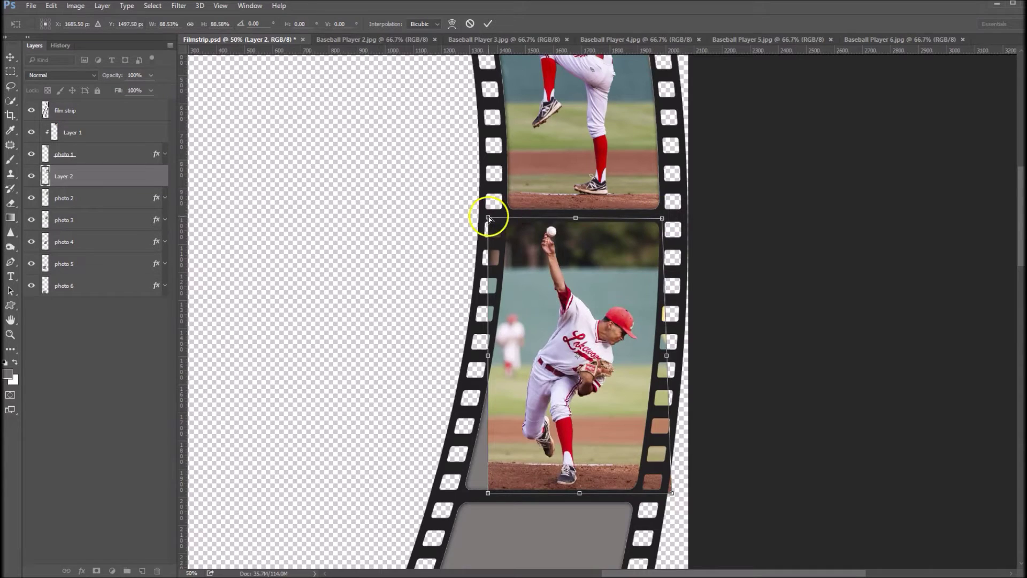
left_click_drag(491, 218, 509, 219)
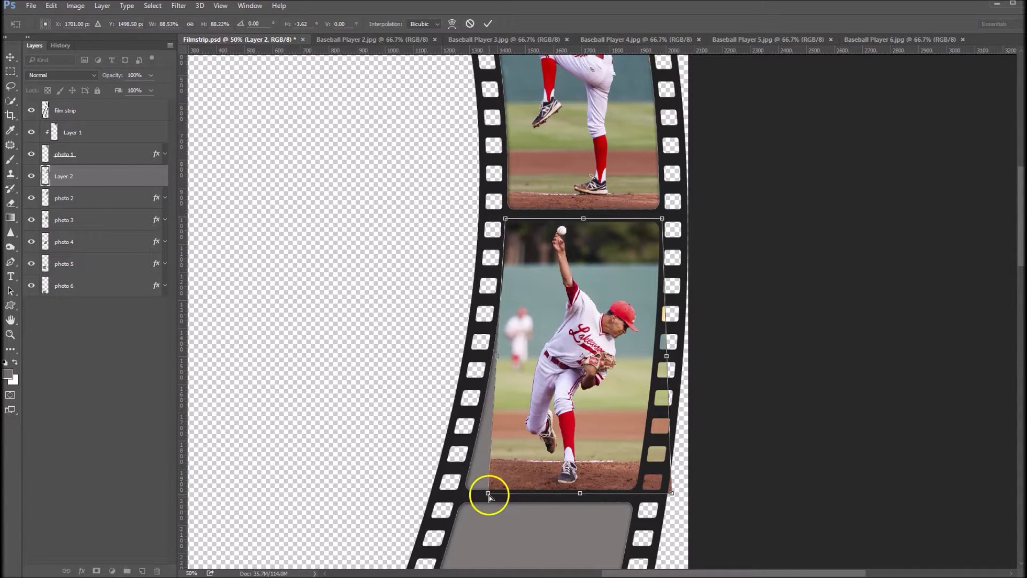
left_click_drag(474, 494, 462, 493)
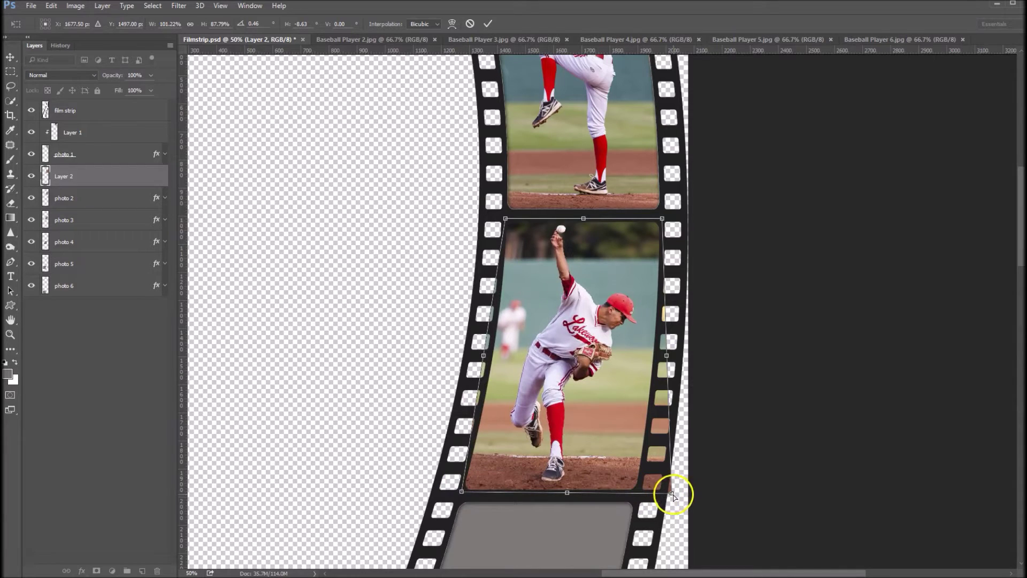
left_click_drag(672, 496, 640, 495)
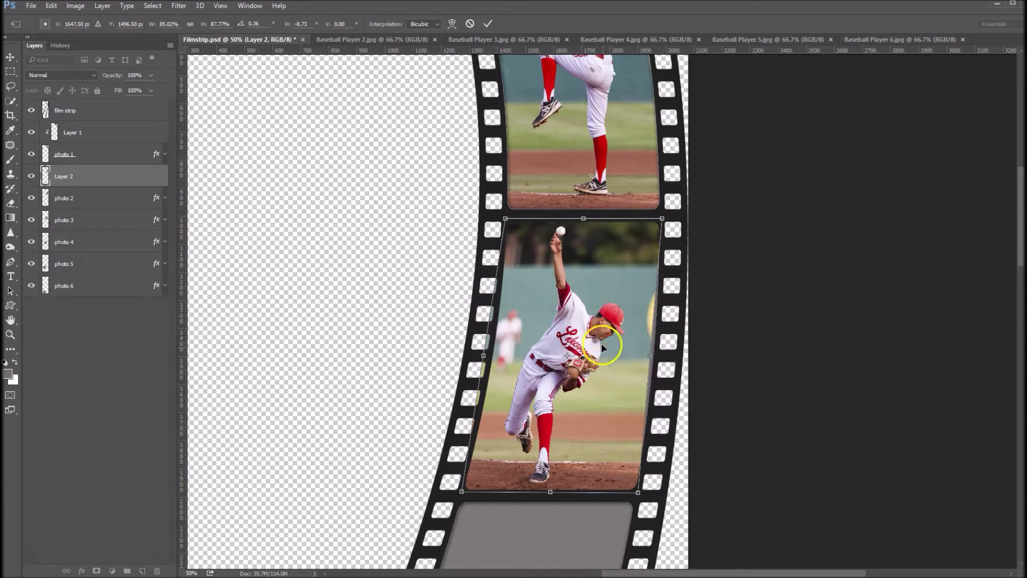
Warp the second pitcher photo so its sides and centre bend with the curved second frame.
right_click(612, 304)
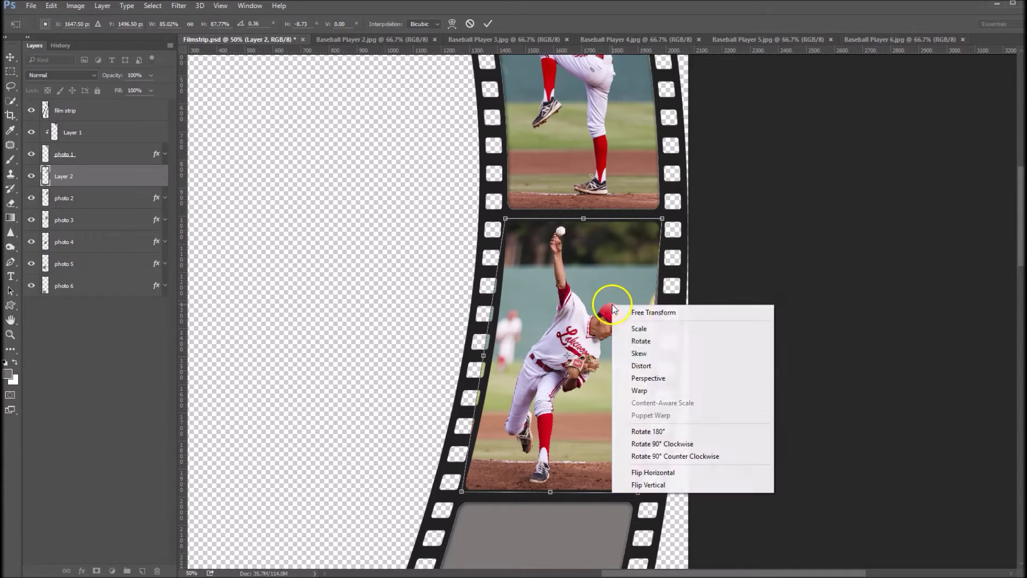
left_click(638, 389)
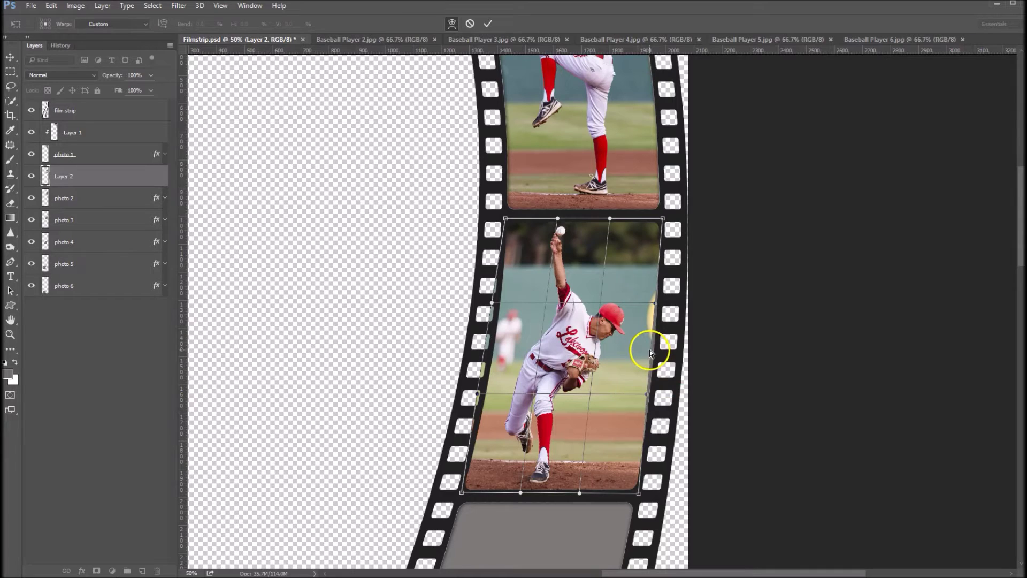
left_click_drag(649, 353, 656, 353)
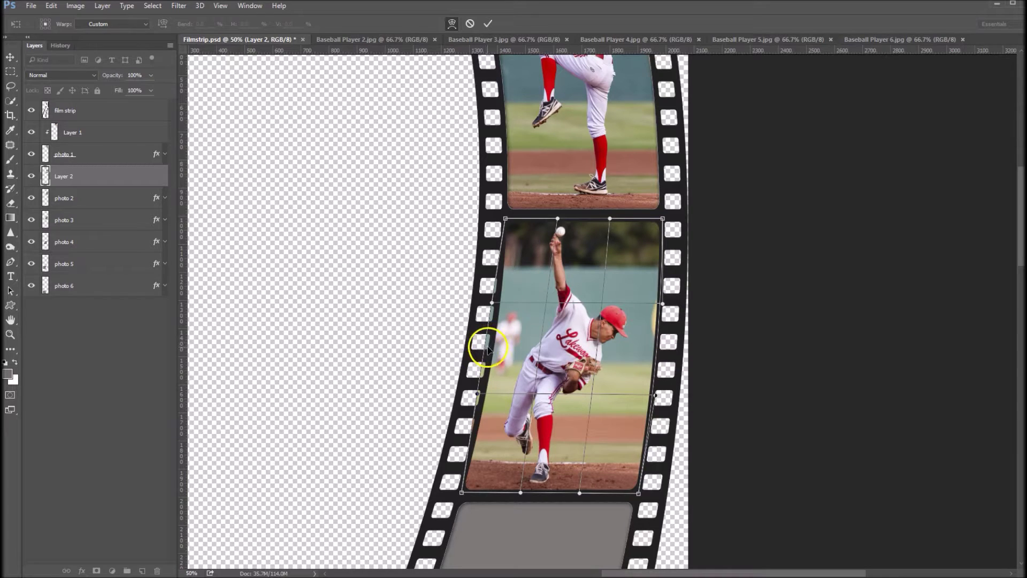
left_click_drag(487, 349, 493, 349)
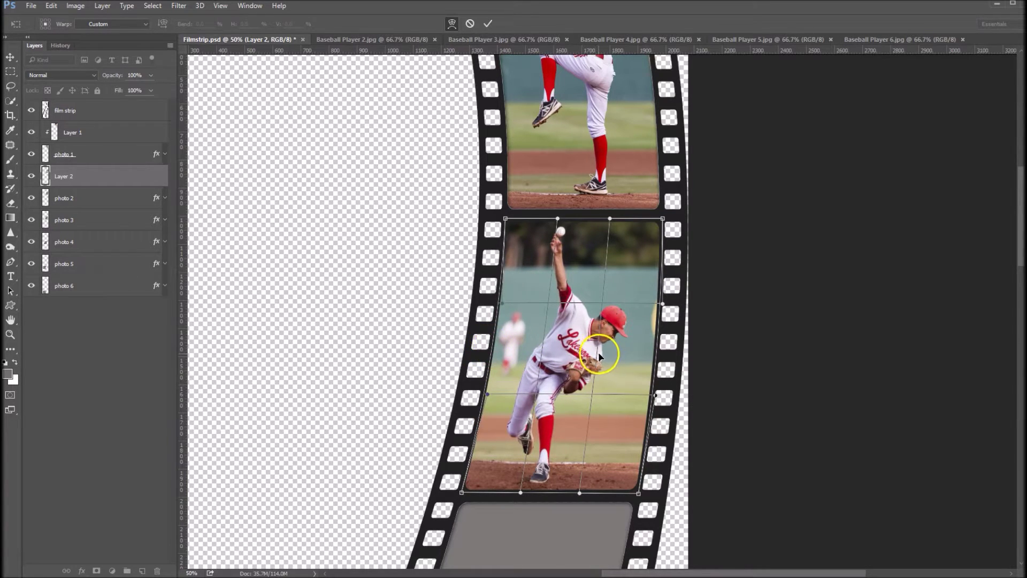
left_click_drag(600, 356, 601, 355)
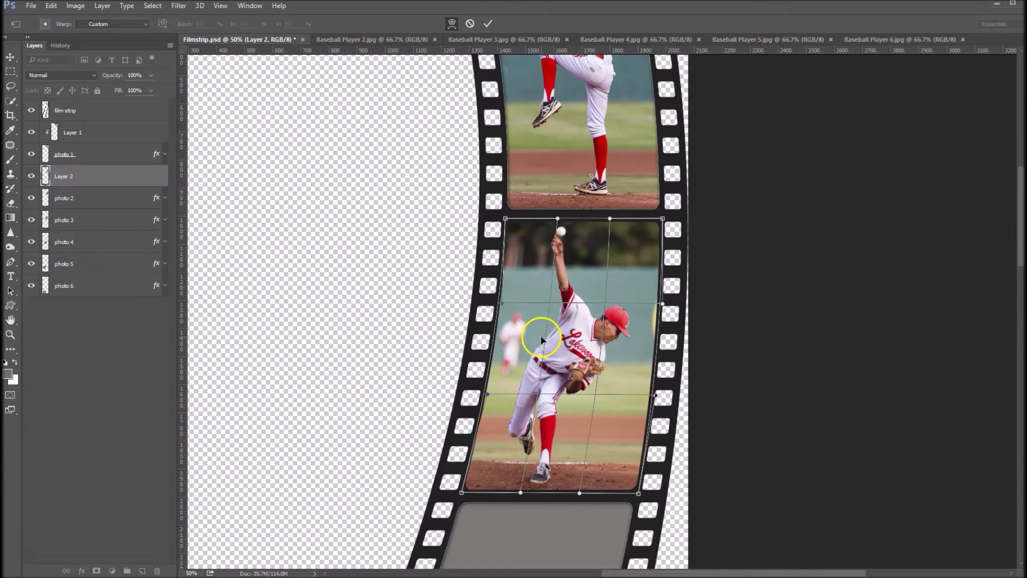
left_click_drag(545, 340, 549, 340)
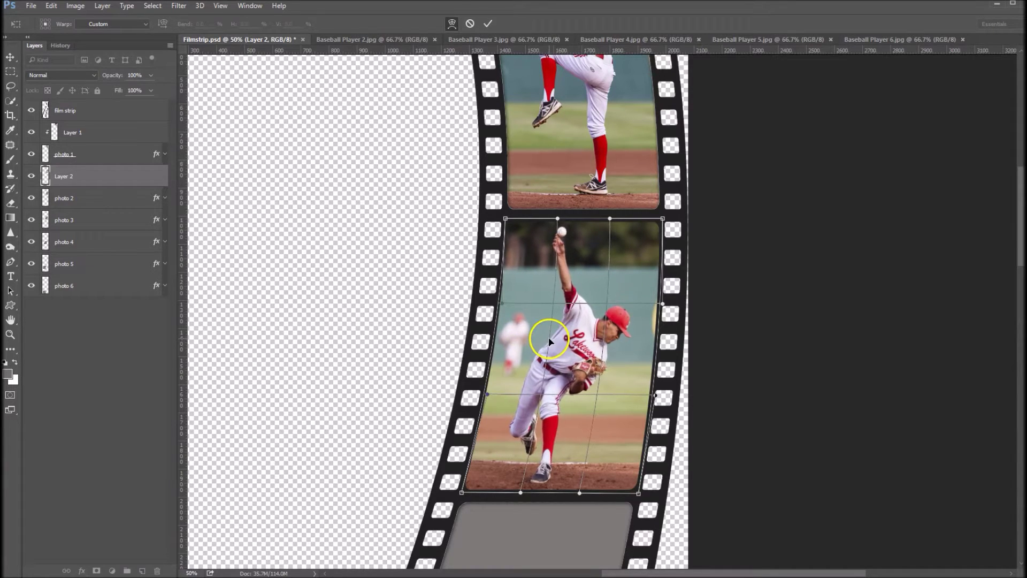
Commit the warp, then place Baseball Player 3.jpg into Filmstrip as Layer 3 over the third frame.
key("Return")
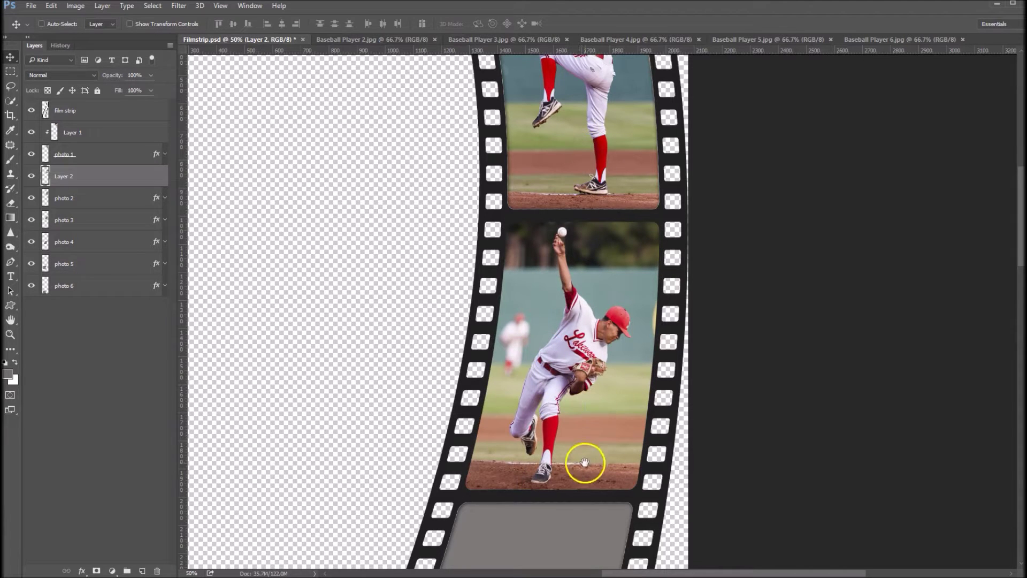
left_click_drag(585, 463, 548, 289)
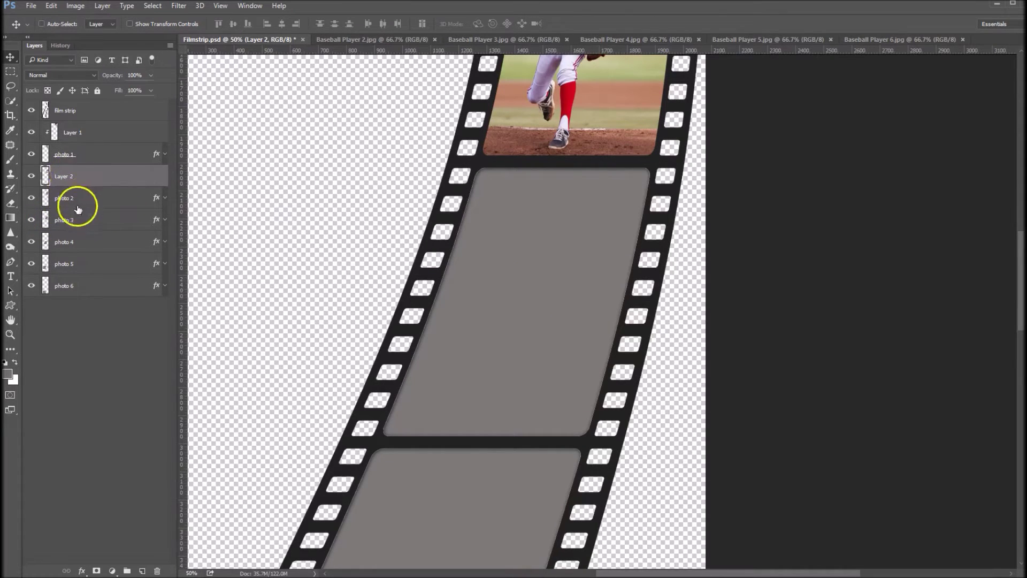
left_click(73, 222)
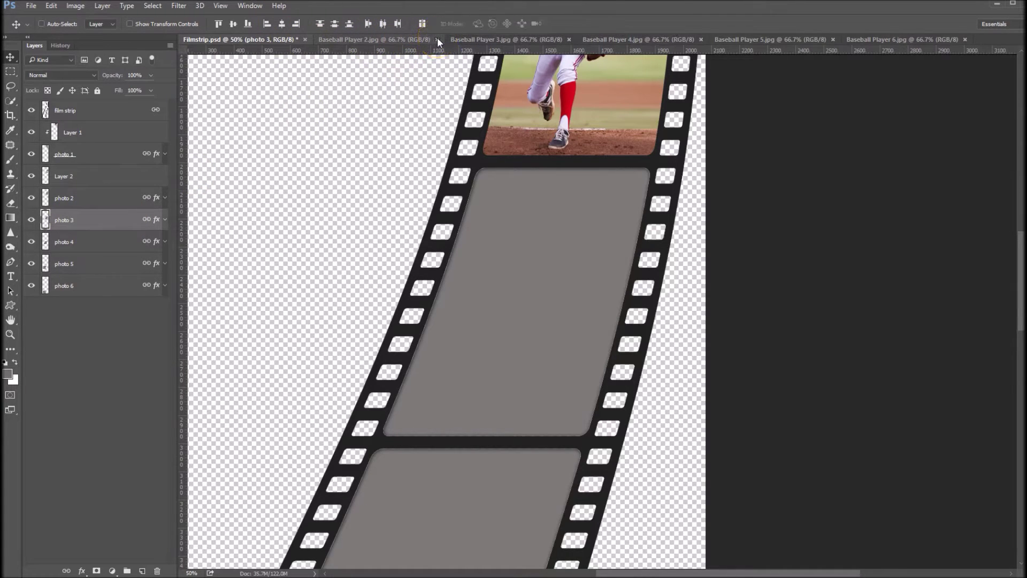
left_click(378, 39)
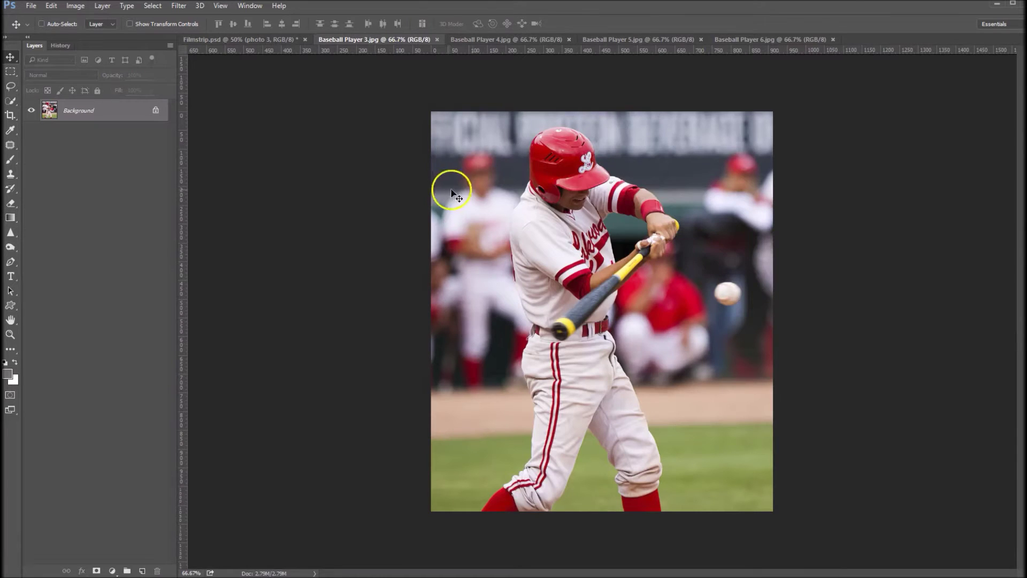
left_click_drag(538, 196, 347, 150)
left_click_drag(503, 233, 503, 234)
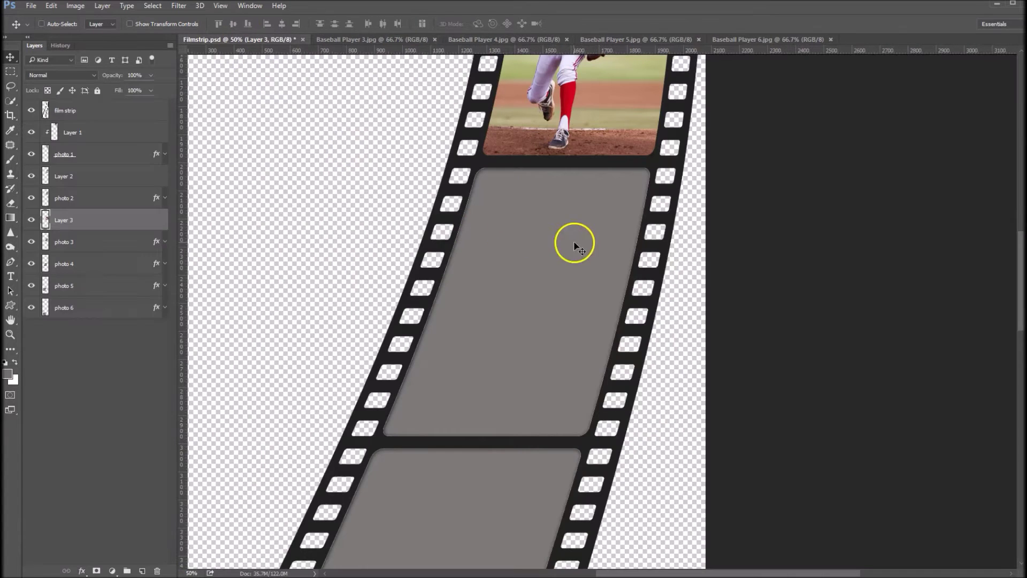
left_click_drag(527, 308, 510, 278)
Scale the batter photo to about 94.5% and clip it inside the photo 3 frame.
key("ctrl+t")
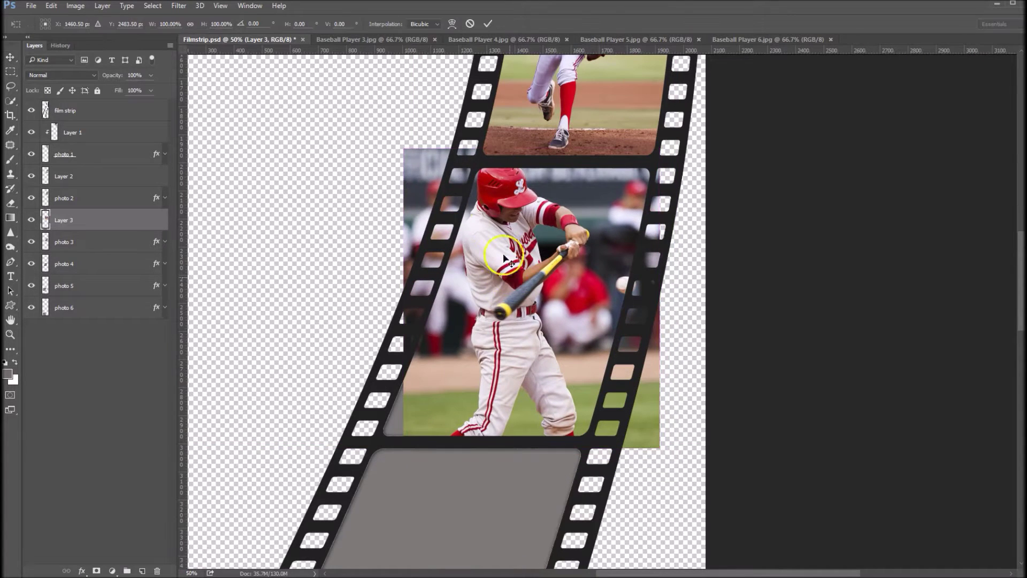
left_click_drag(404, 147, 416, 166)
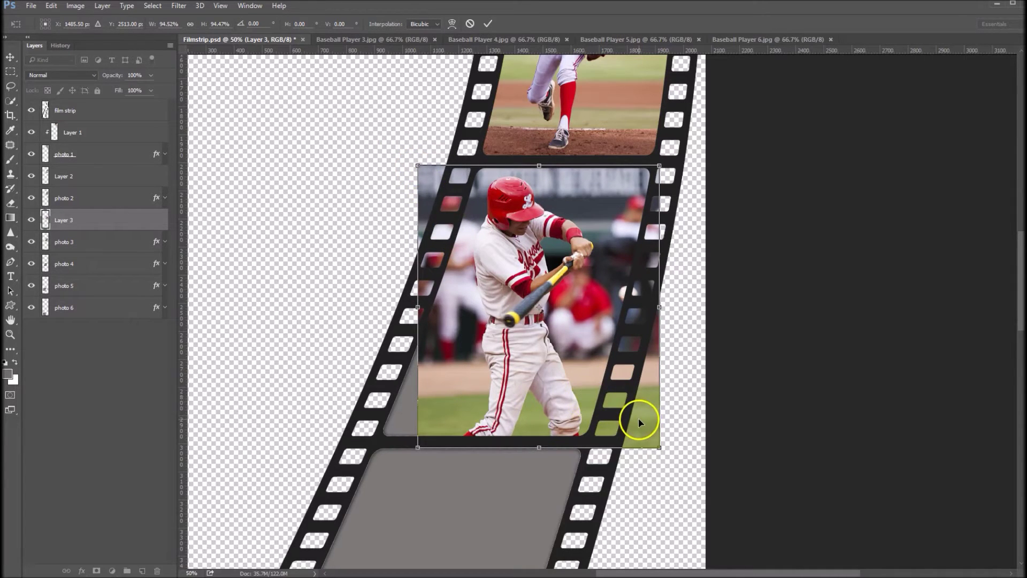
key("Return")
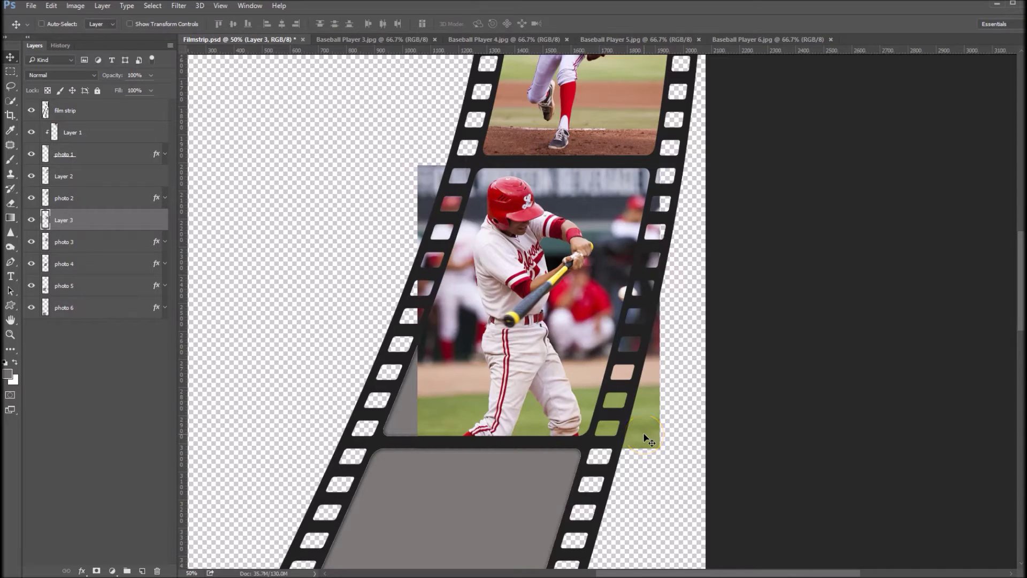
key("ctrl+alt+g")
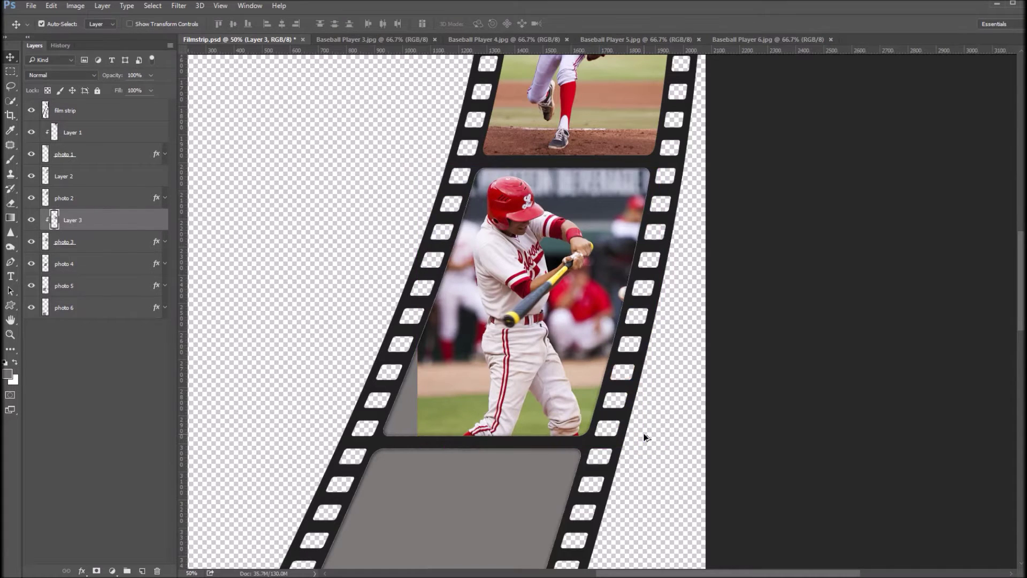
Distort the batter photo's corners onto the slanted third frame (about -19° skew, 87.26% × 96.5%).
key("ctrl")
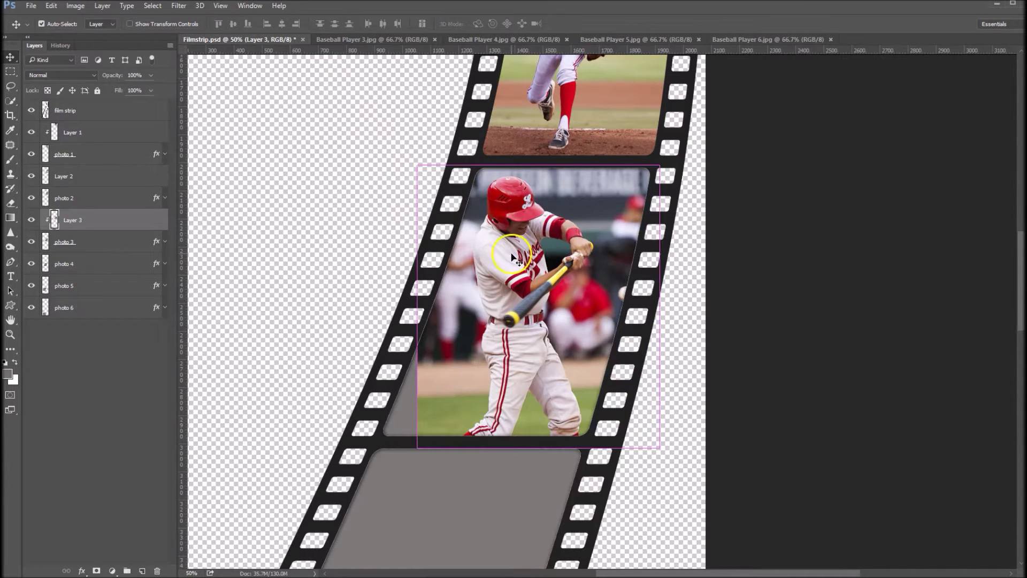
key("ctrl+t")
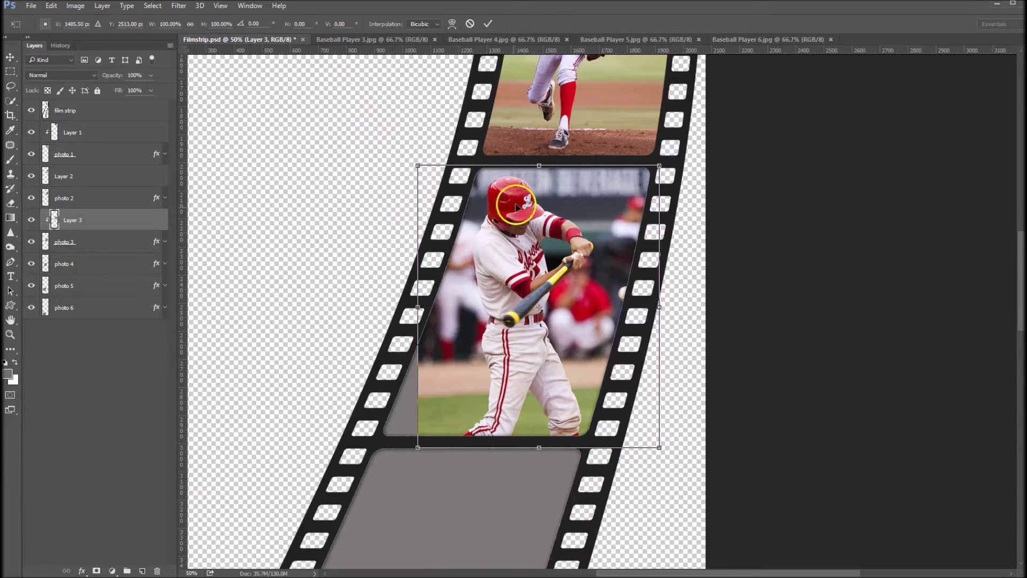
right_click(565, 194)
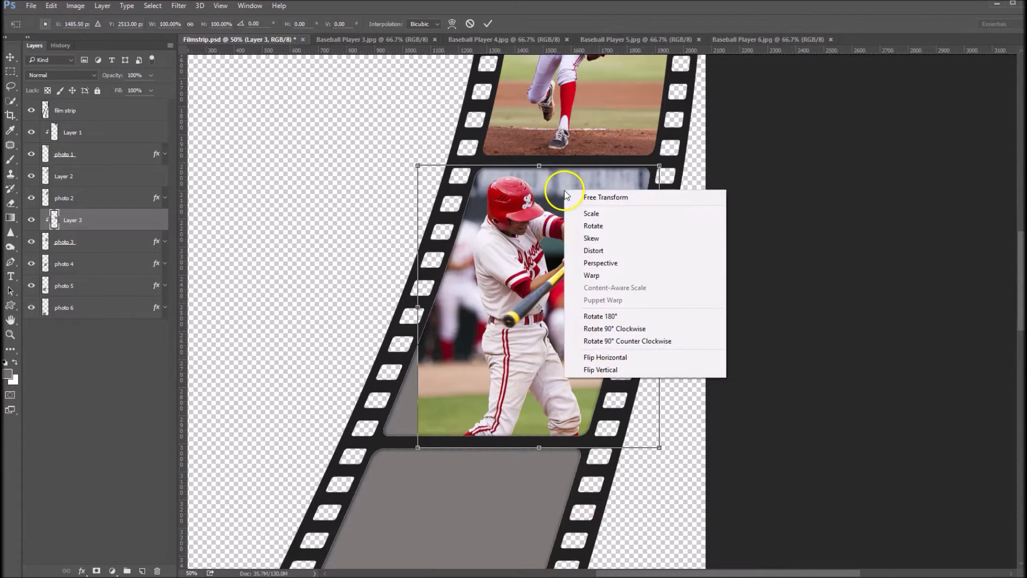
left_click(594, 250)
left_click_drag(418, 166, 473, 165)
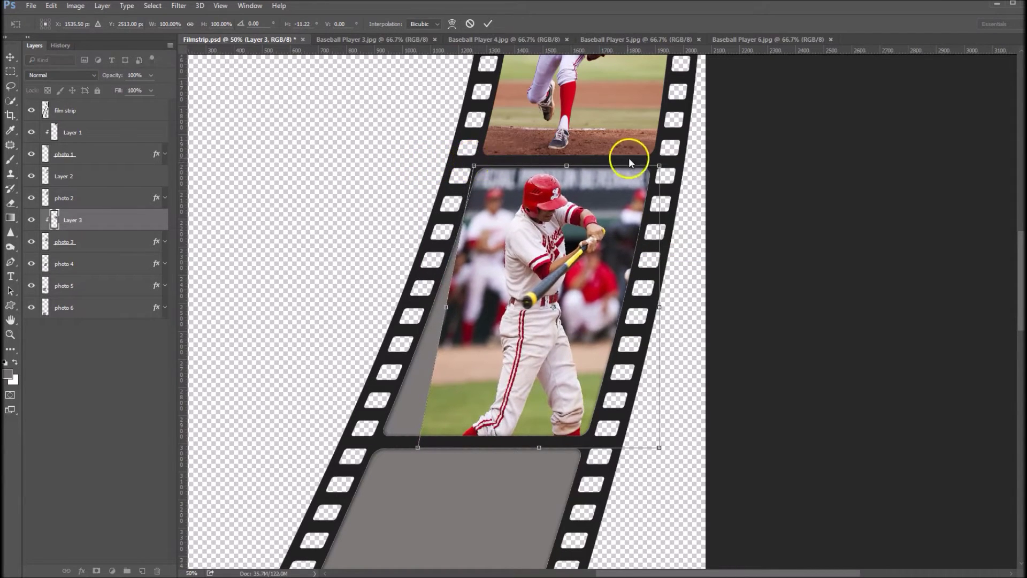
left_click_drag(661, 168, 654, 166)
left_click_drag(415, 445, 378, 436)
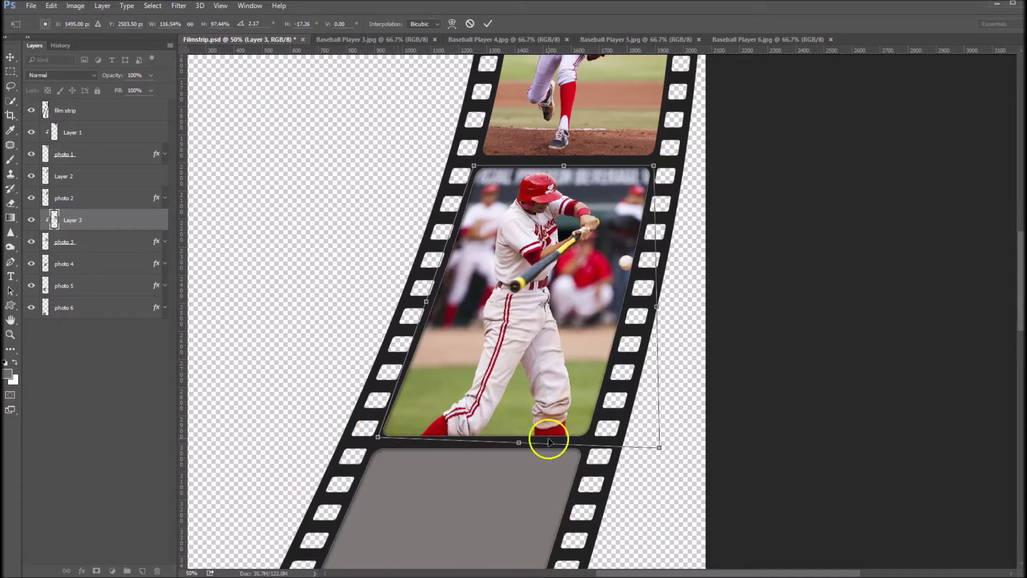
left_click_drag(659, 447, 588, 439)
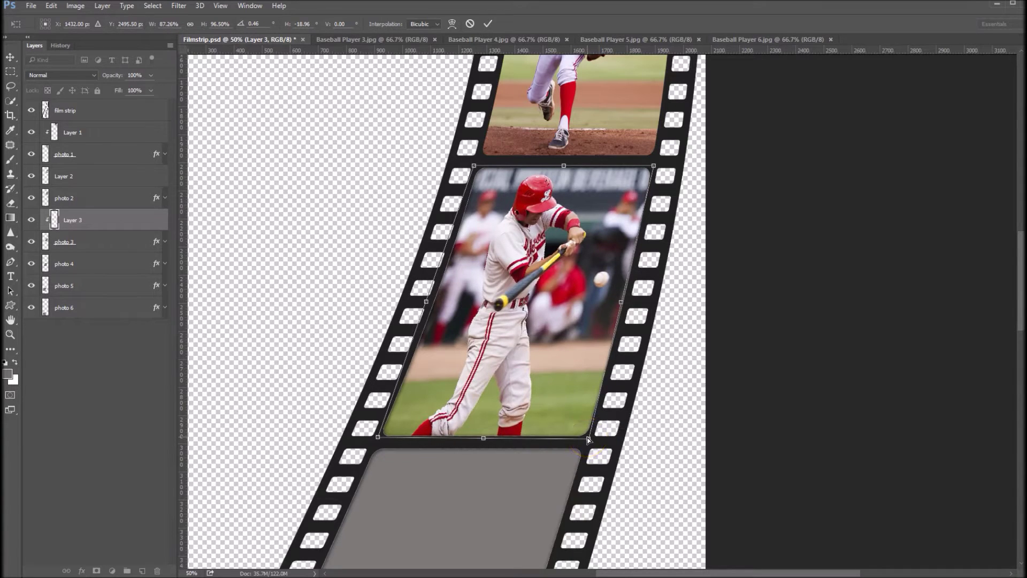
right_click(593, 255)
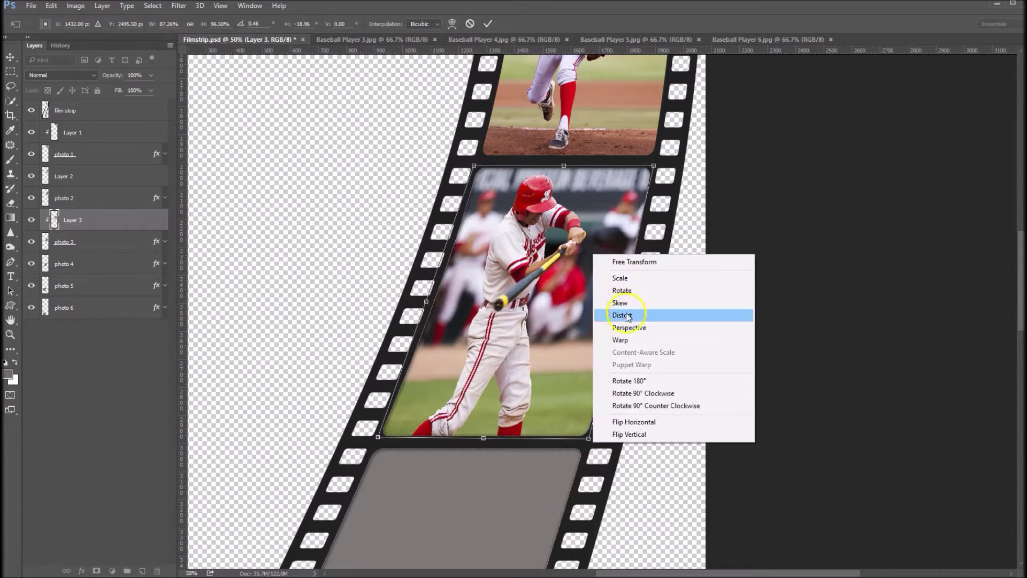
Warp the batter photo's edges and centre to follow the curved third frame, then commit it.
left_click(620, 339)
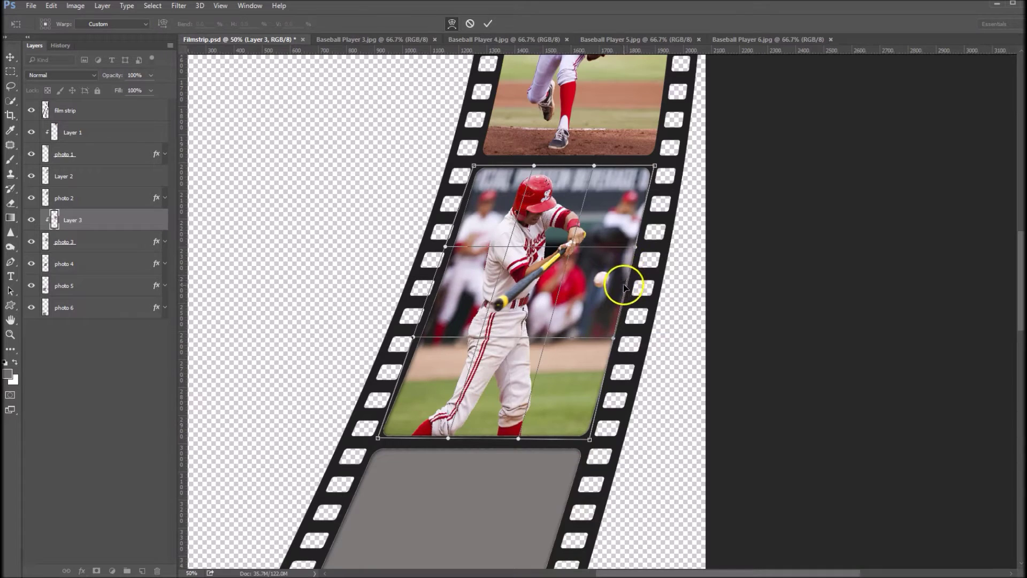
left_click_drag(624, 291, 629, 291)
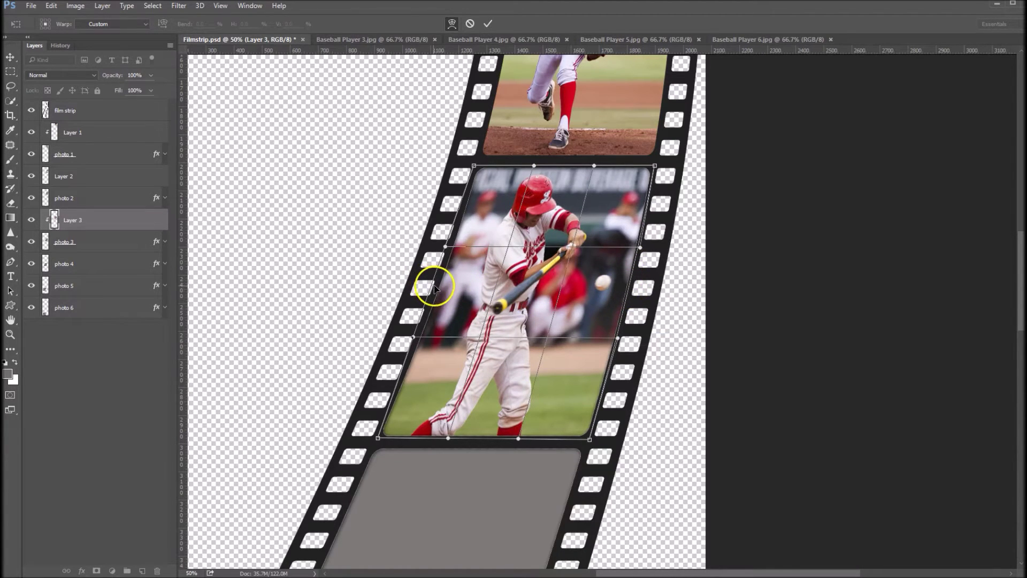
left_click_drag(434, 289, 438, 290)
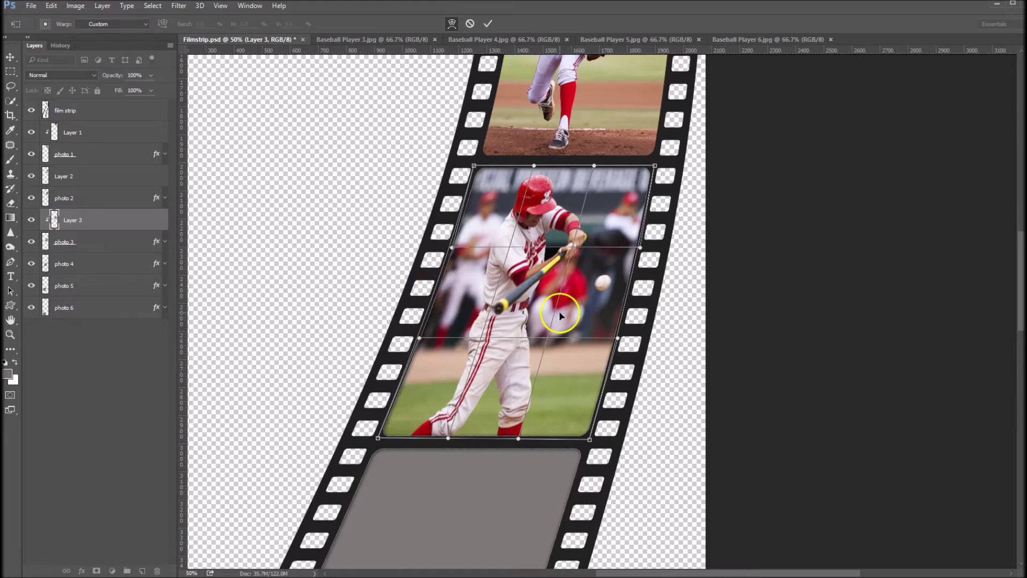
left_click_drag(558, 309, 560, 311)
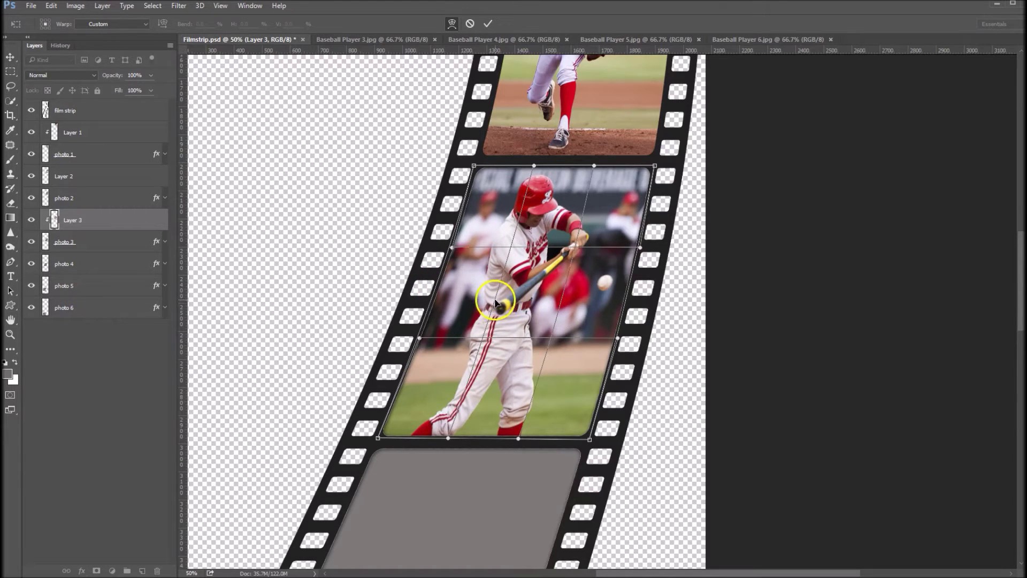
left_click_drag(496, 302, 500, 293)
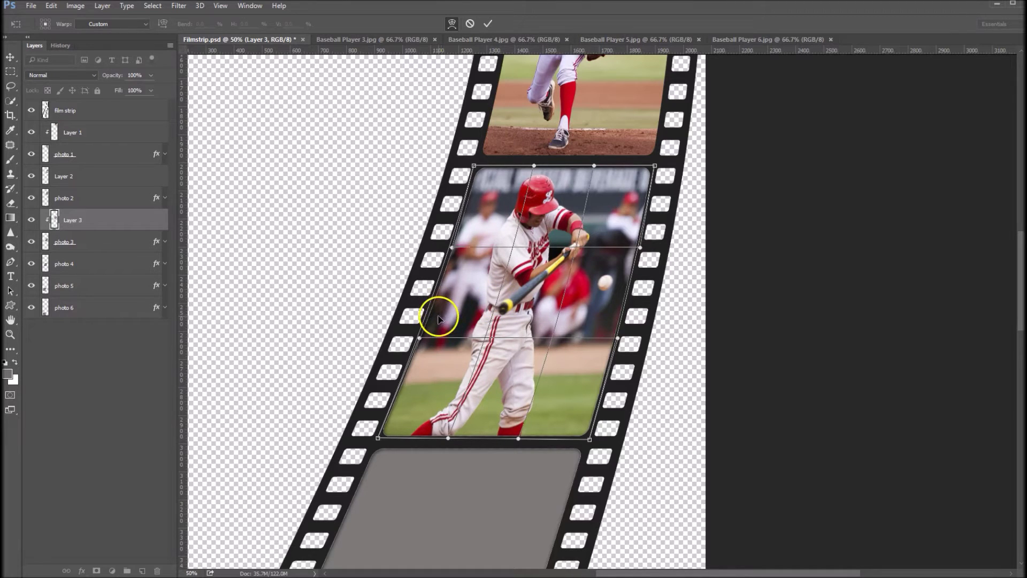
key("Return")
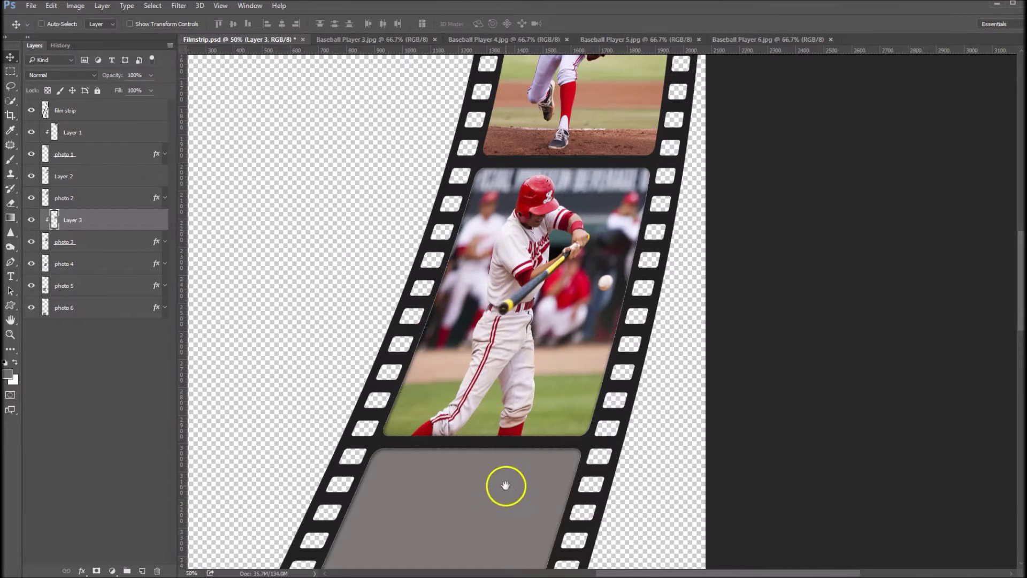
left_click_drag(499, 362, 503, 193)
Target the photo 4 frame layer, close Baseball Player 3 and switch to Baseball Player 4.
left_click_drag(446, 285, 477, 231)
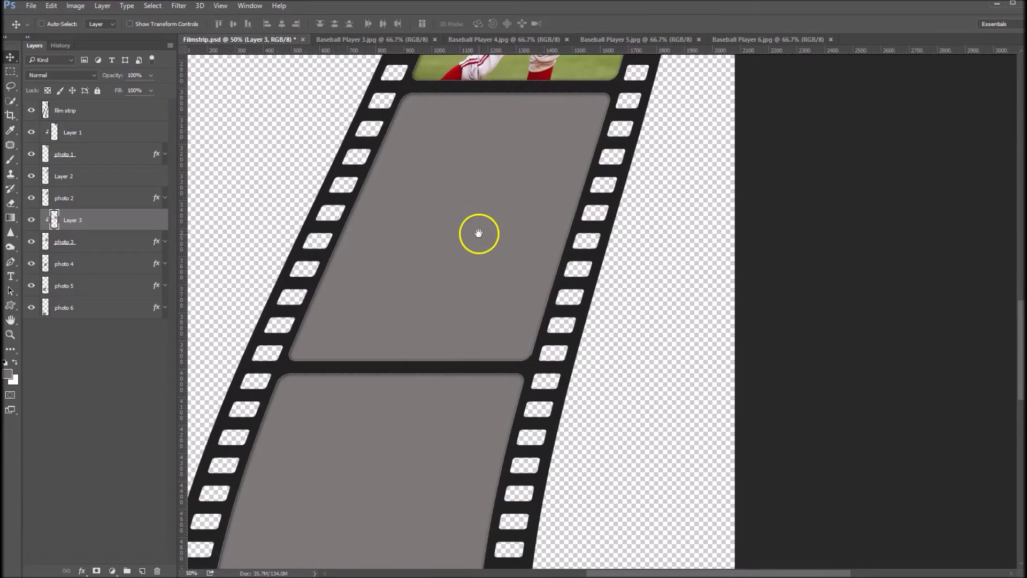
left_click(84, 266)
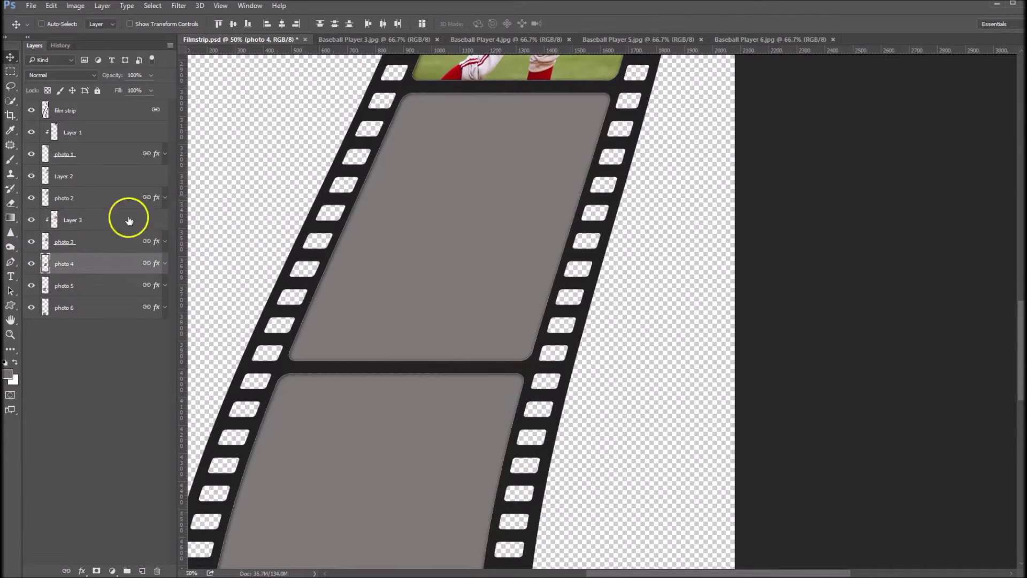
left_click(437, 40)
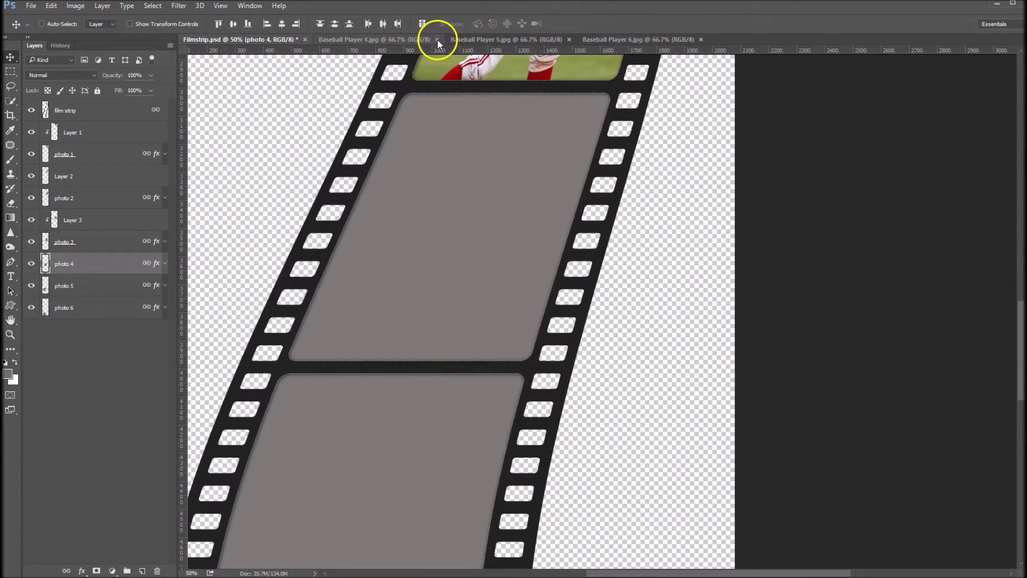
left_click(362, 41)
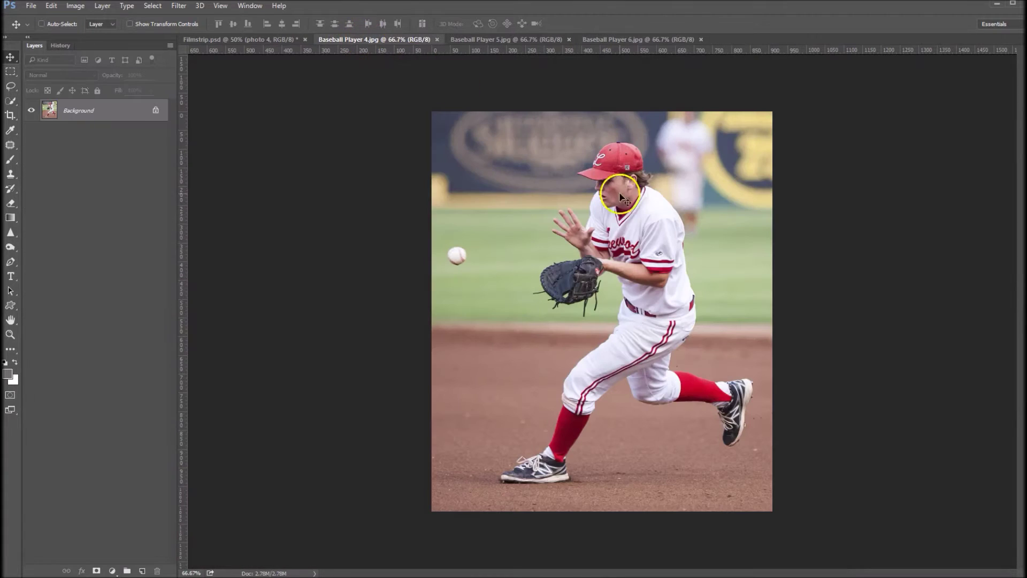
Bring the fielder photo into the filmstrip as Layer 4, clipped inside the fourth frame.
left_click_drag(488, 162, 477, 191)
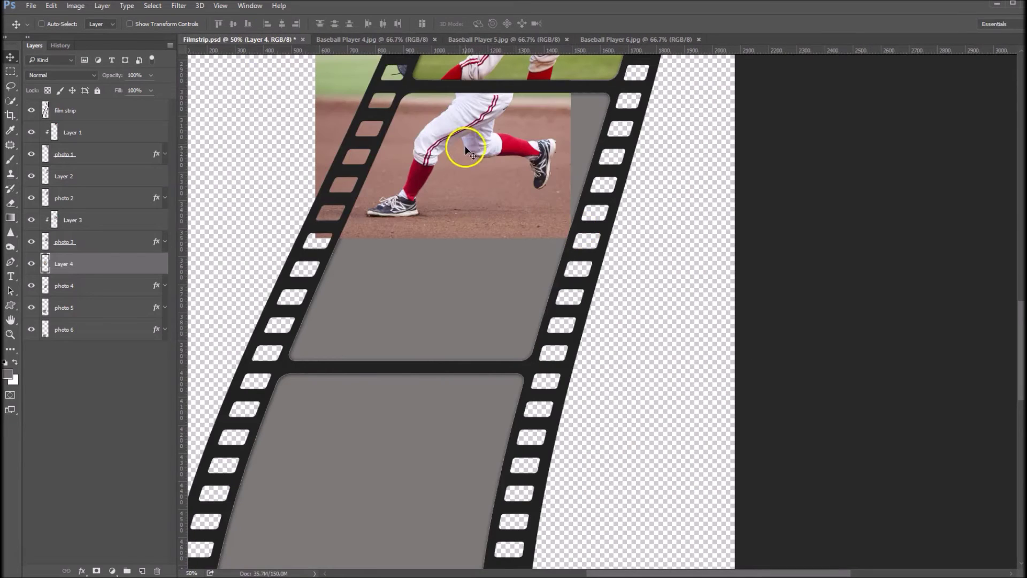
left_click_drag(466, 149, 443, 282)
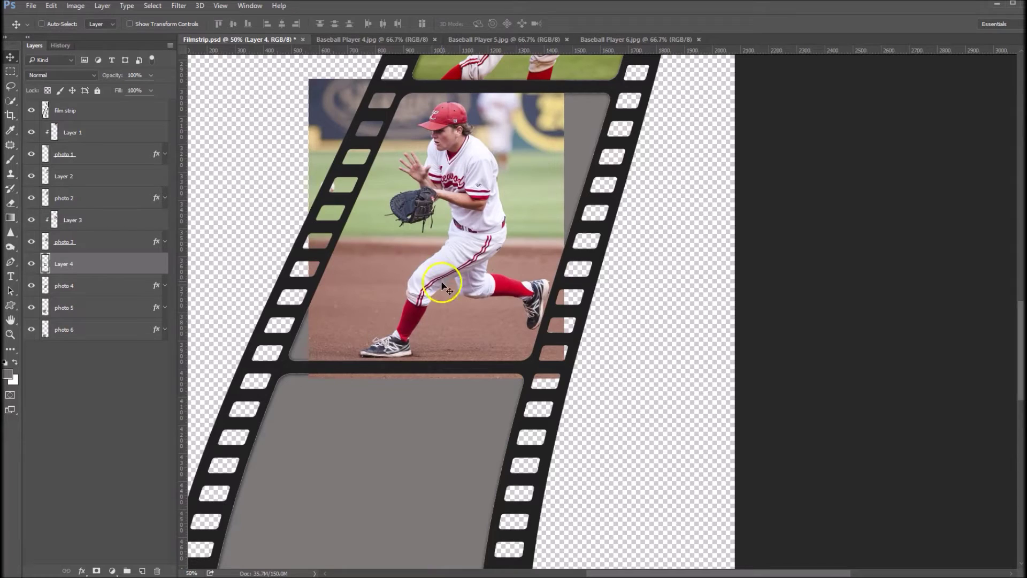
key("ctrl+alt+g")
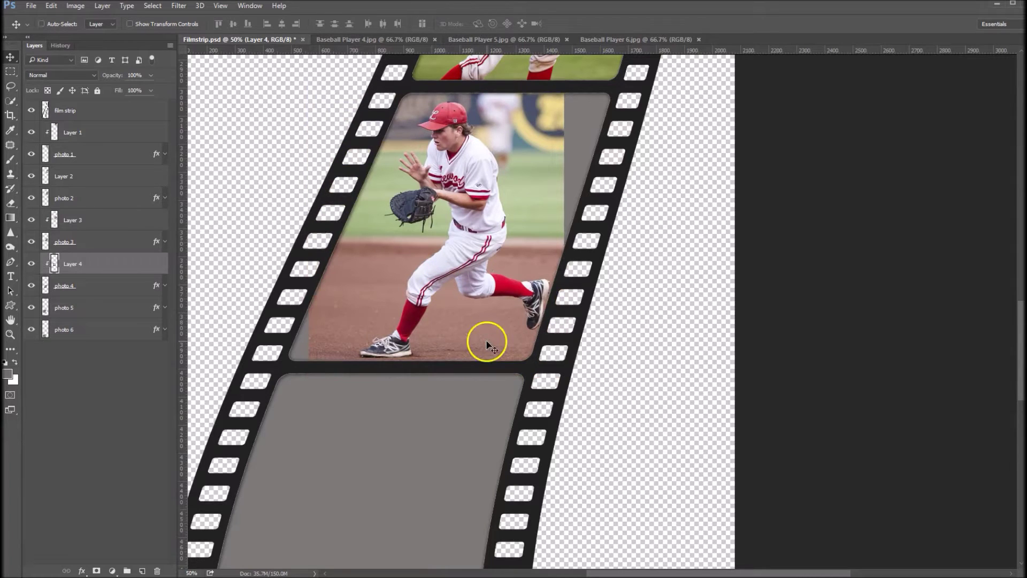
key("ctrl+t")
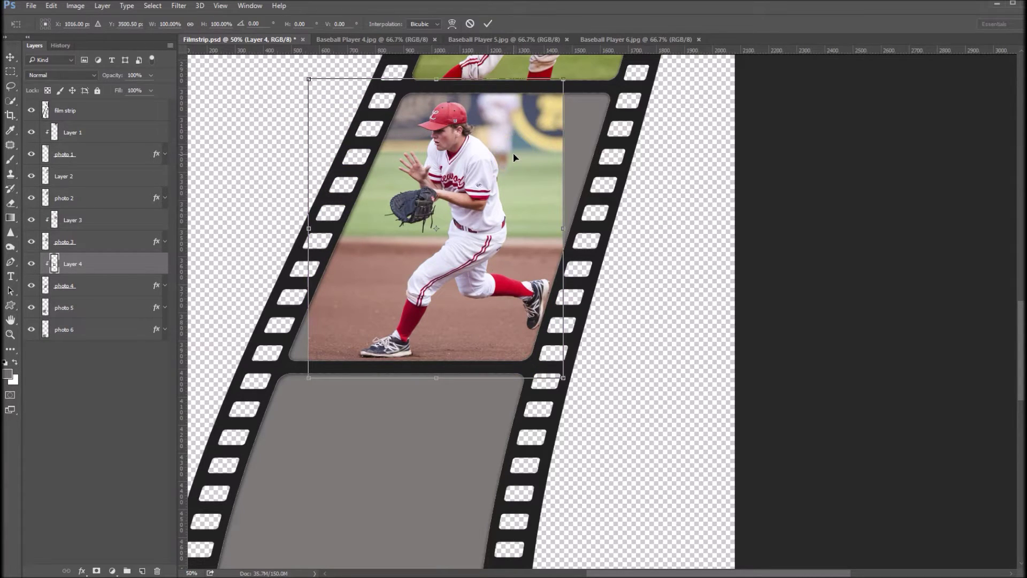
left_click(435, 114)
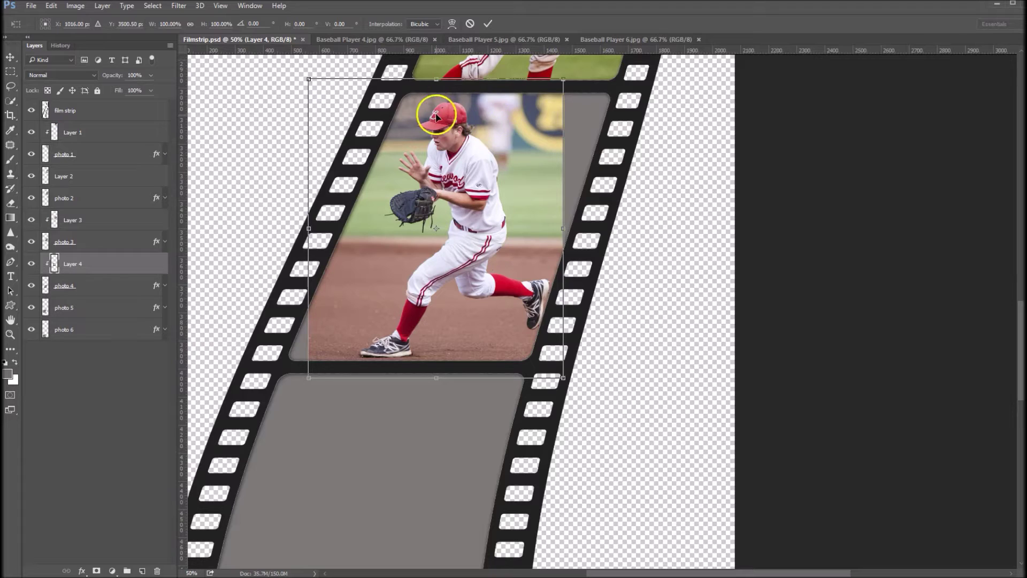
Distort the fielder photo's corners onto the slanted fourth frame (97.36% × 90.99%, about -23.5° skew).
right_click(471, 137)
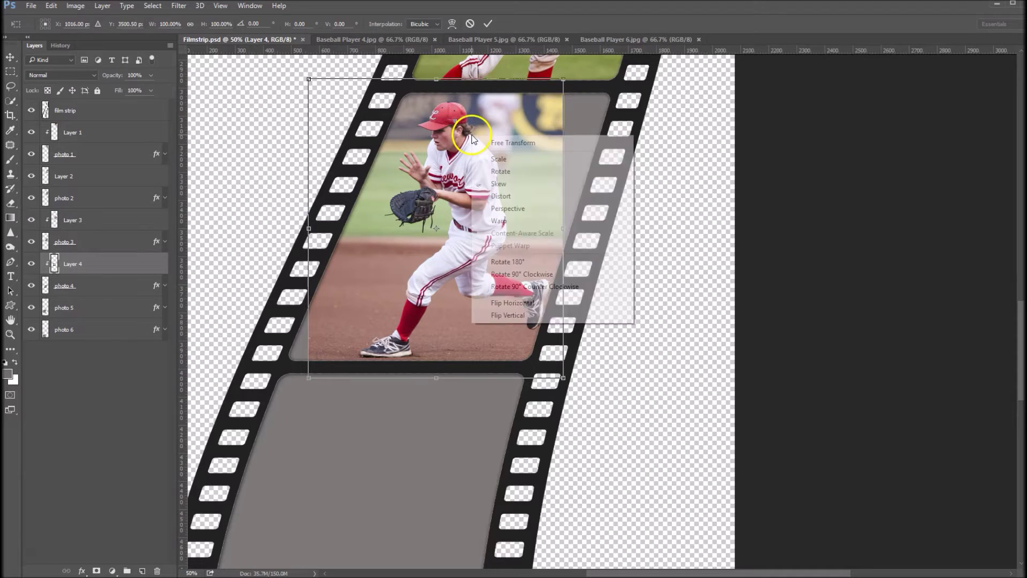
left_click(504, 198)
left_click_drag(563, 79, 615, 93)
left_click_drag(308, 79, 399, 89)
left_click_drag(309, 378, 283, 361)
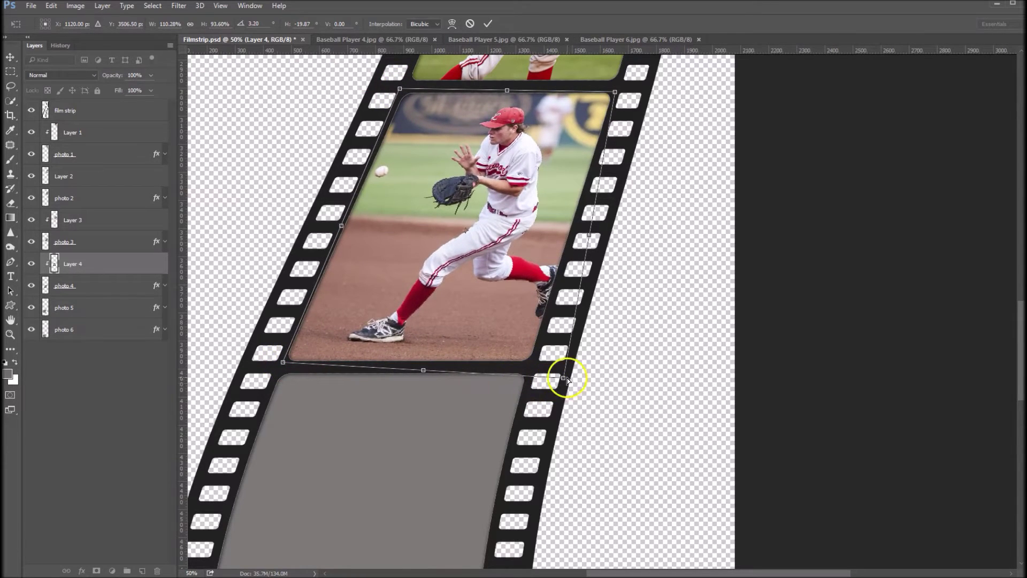
left_click_drag(564, 380, 531, 365)
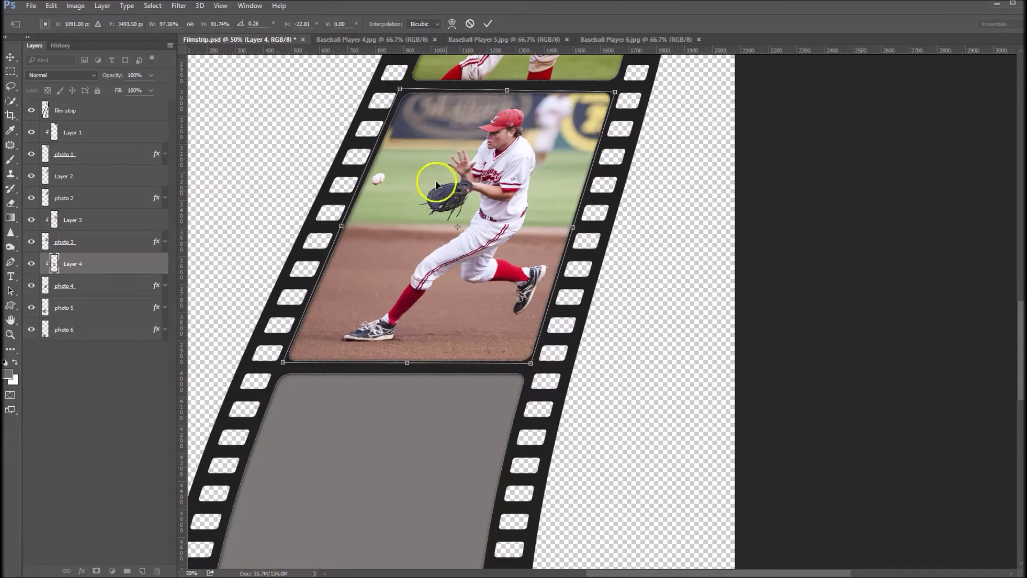
left_click_drag(401, 92, 403, 94)
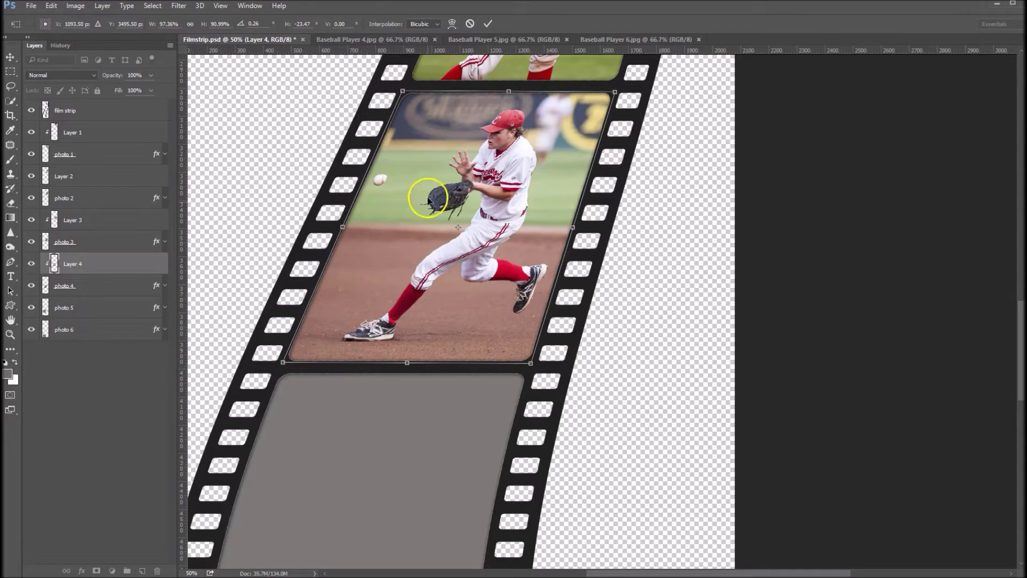
double_click(501, 203)
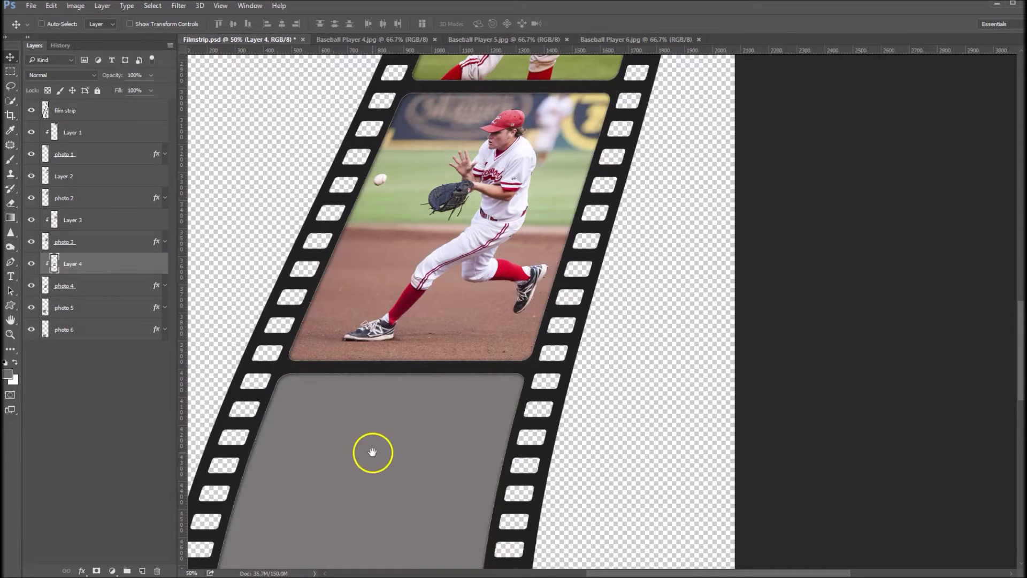
left_click_drag(374, 452, 425, 257)
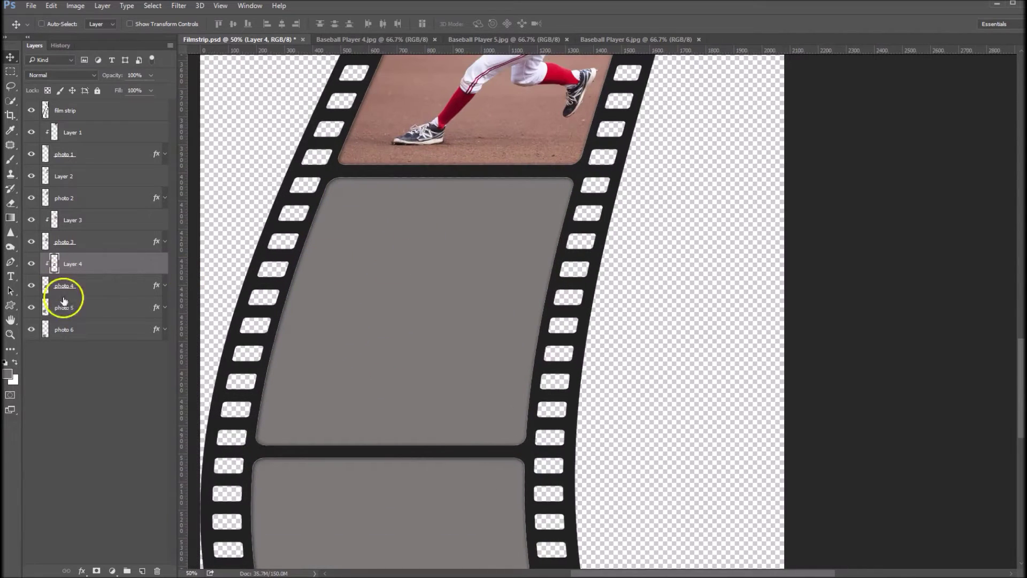
Close Baseball Player 4 and clip the Baseball Player 5 diving-catch photo into the fifth frame as Layer 5.
left_click(88, 306)
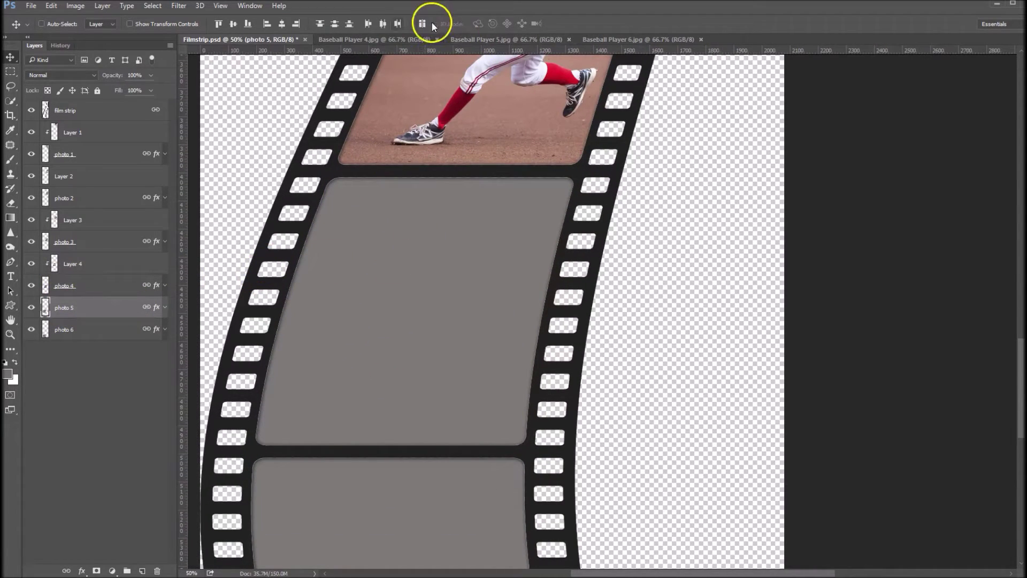
left_click(437, 39)
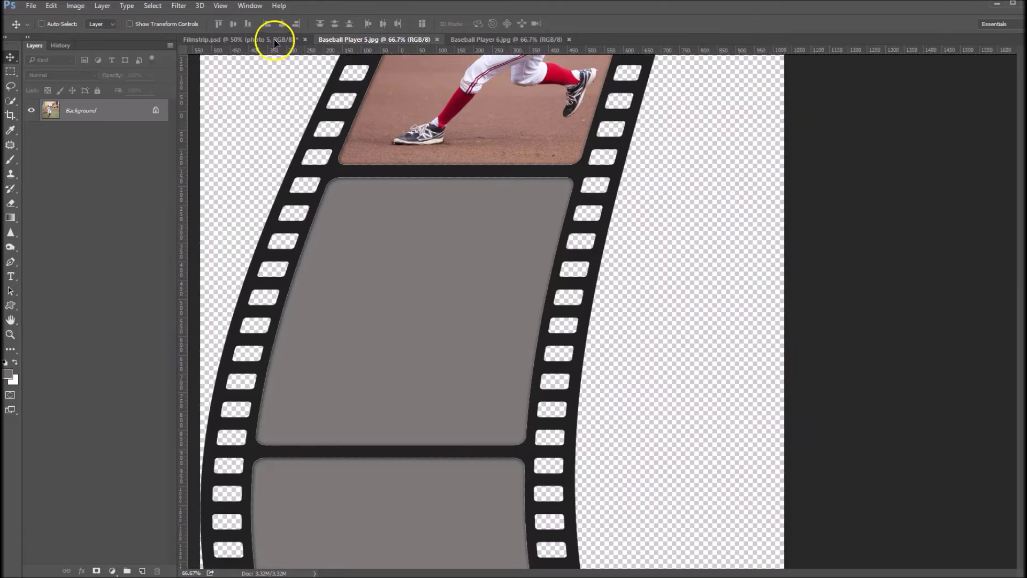
left_click_drag(274, 43, 519, 209)
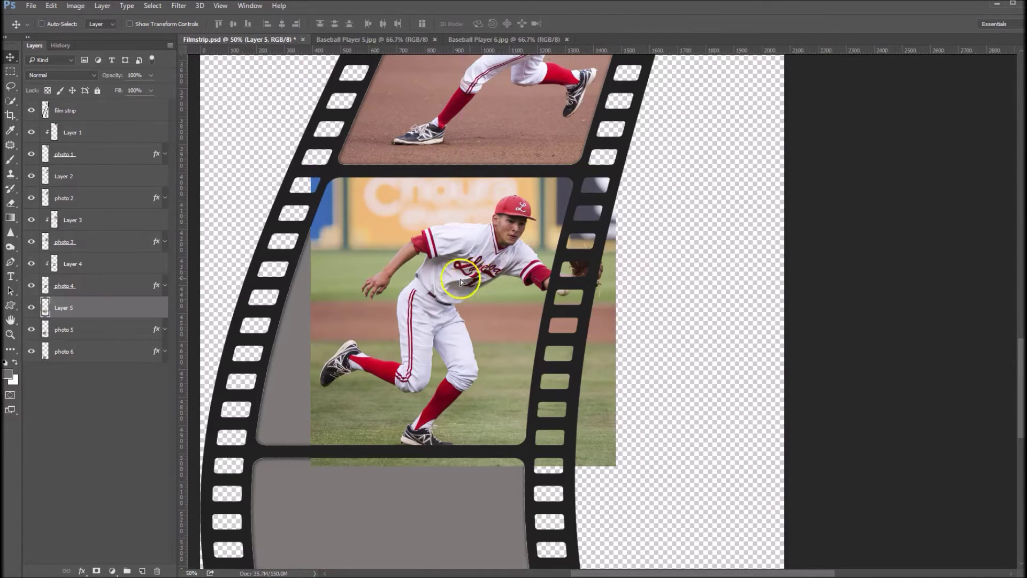
left_click_drag(460, 281, 425, 273)
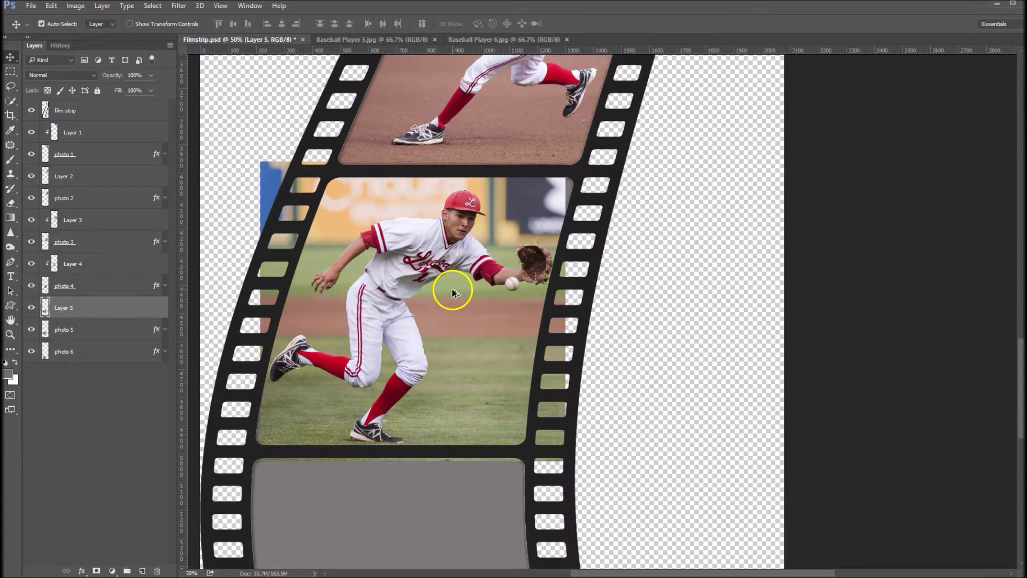
key("ctrl+alt+g")
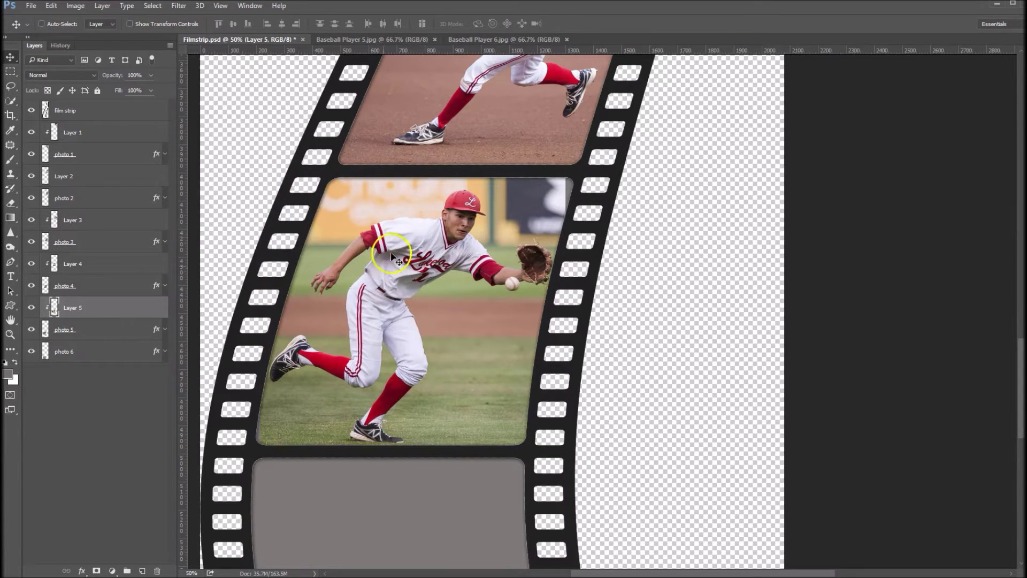
right_click(409, 207)
Distort the diving-catch photo's four corners onto the slanted fifth frame, sized 91.36% × 91.96%.
left_click(337, 277)
key("ctrl+t")
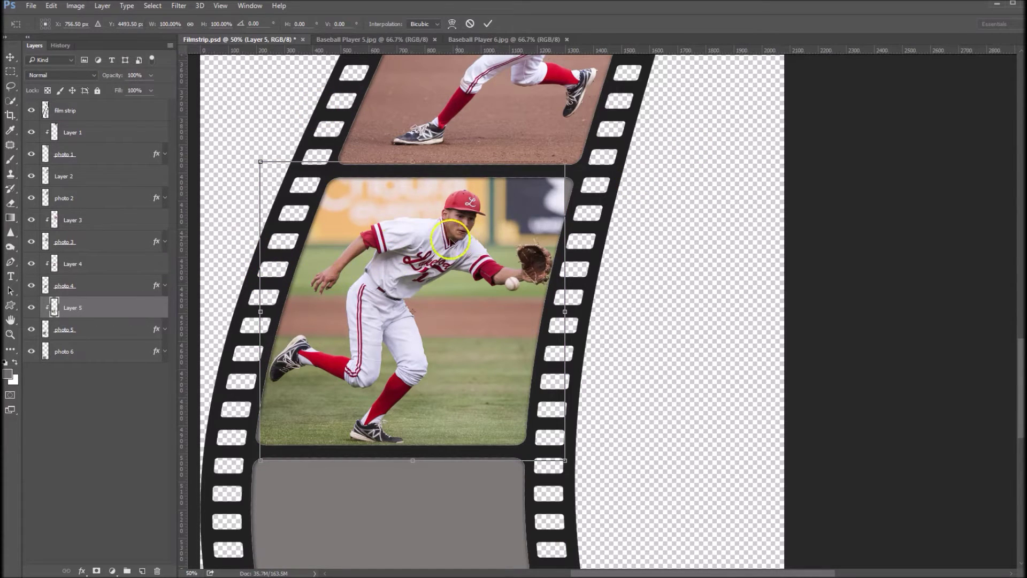
right_click(431, 216)
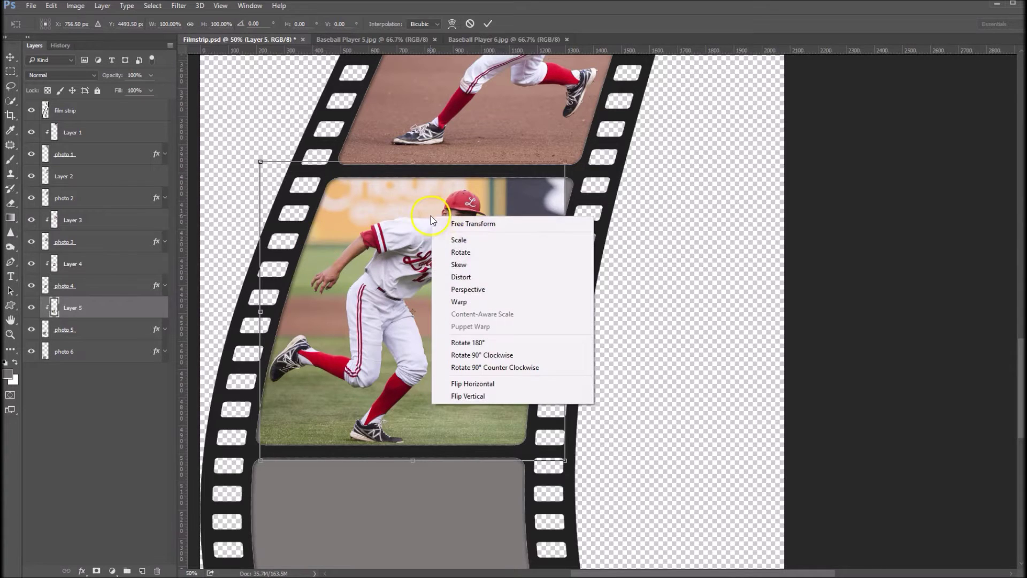
left_click(470, 275)
left_click_drag(567, 164, 578, 176)
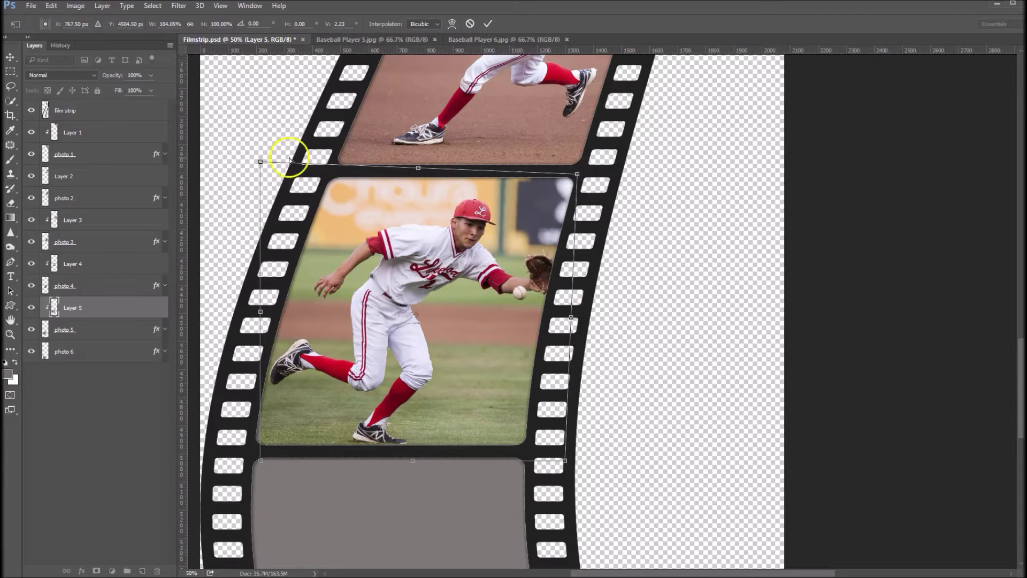
left_click_drag(261, 161, 327, 173)
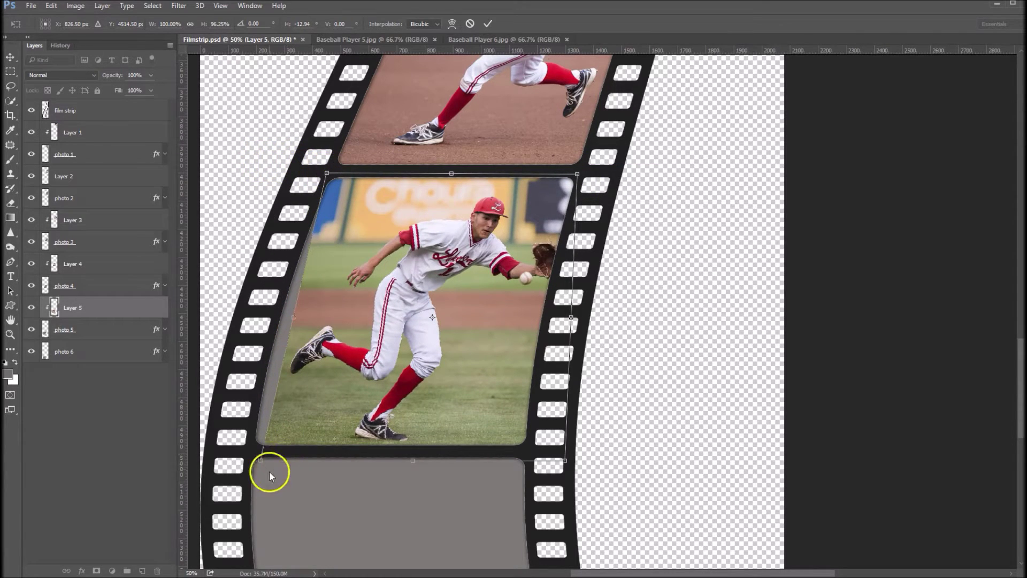
left_click_drag(259, 460, 248, 447)
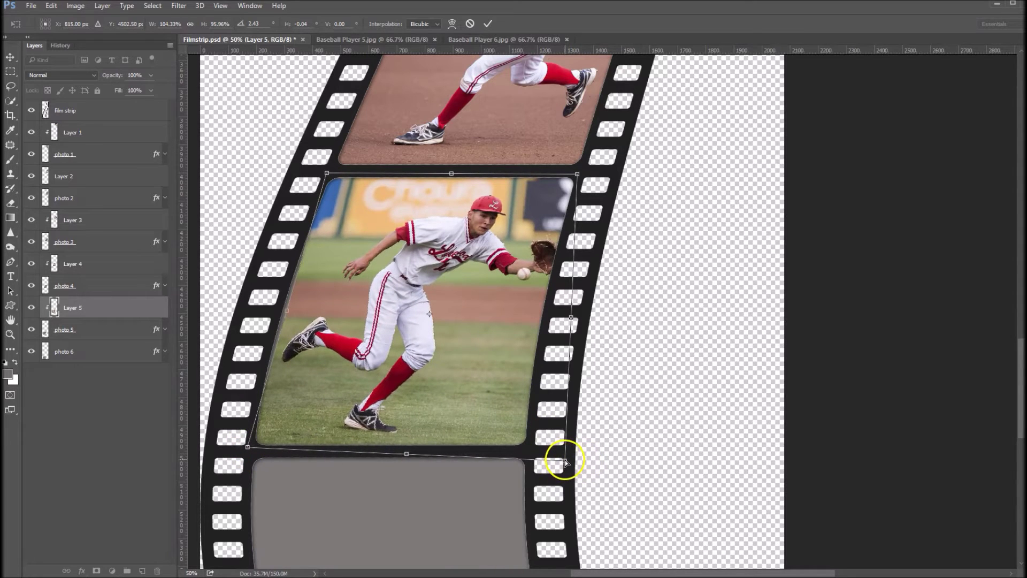
left_click_drag(565, 461, 526, 450)
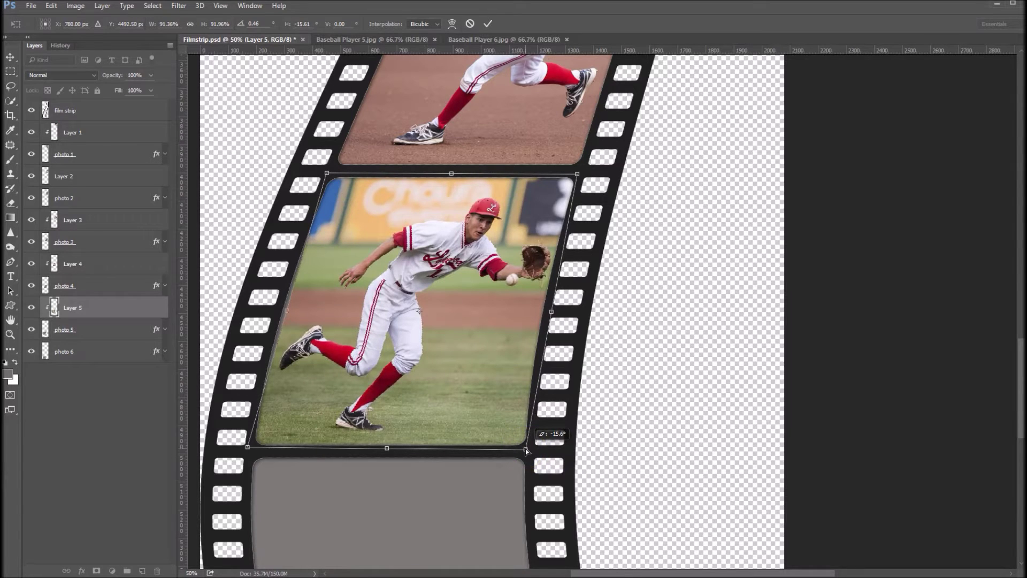
right_click(528, 220)
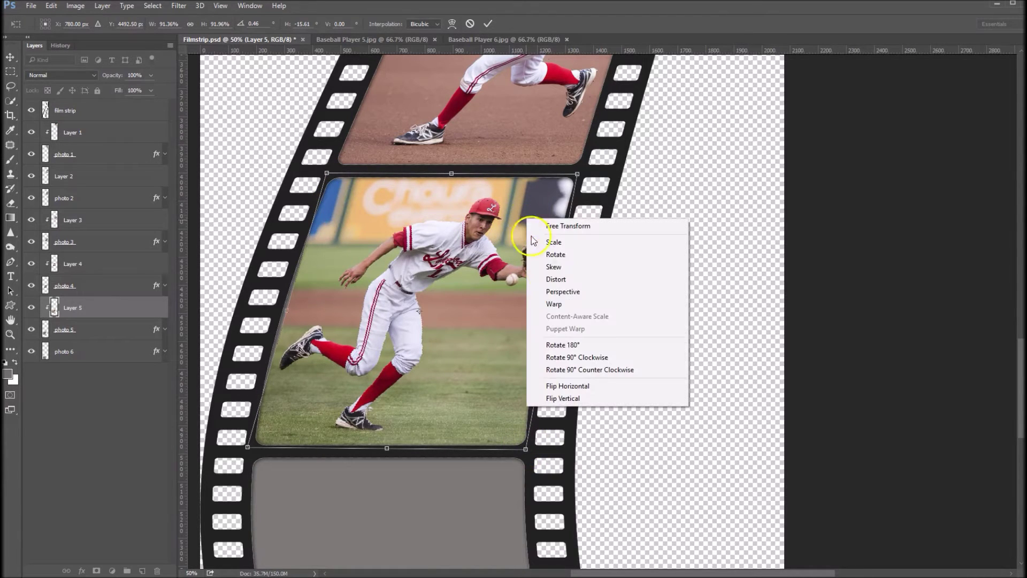
Warp the diving-catch photo's sides and middle to curve along the film strip.
left_click(555, 304)
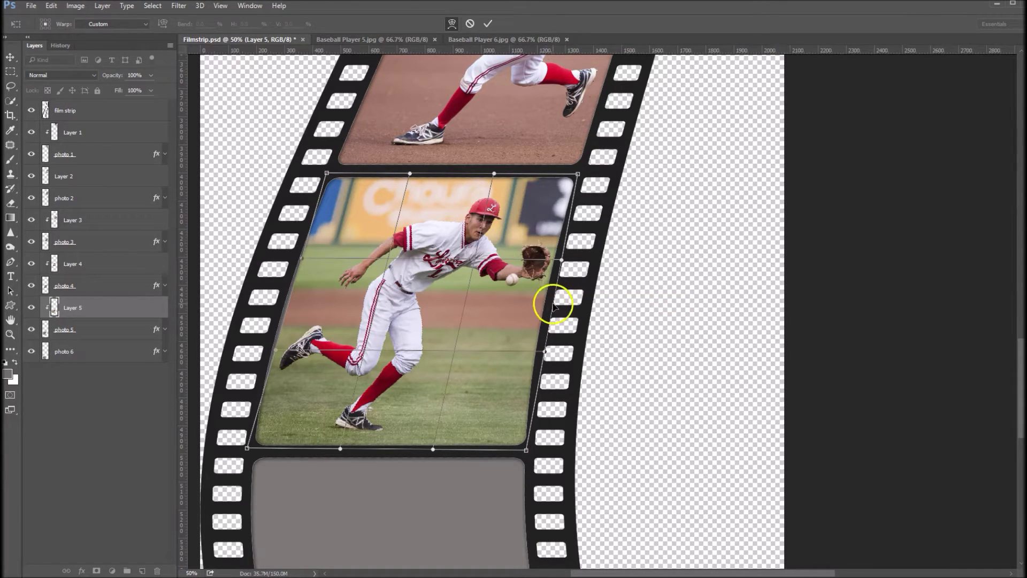
left_click_drag(550, 307, 546, 308)
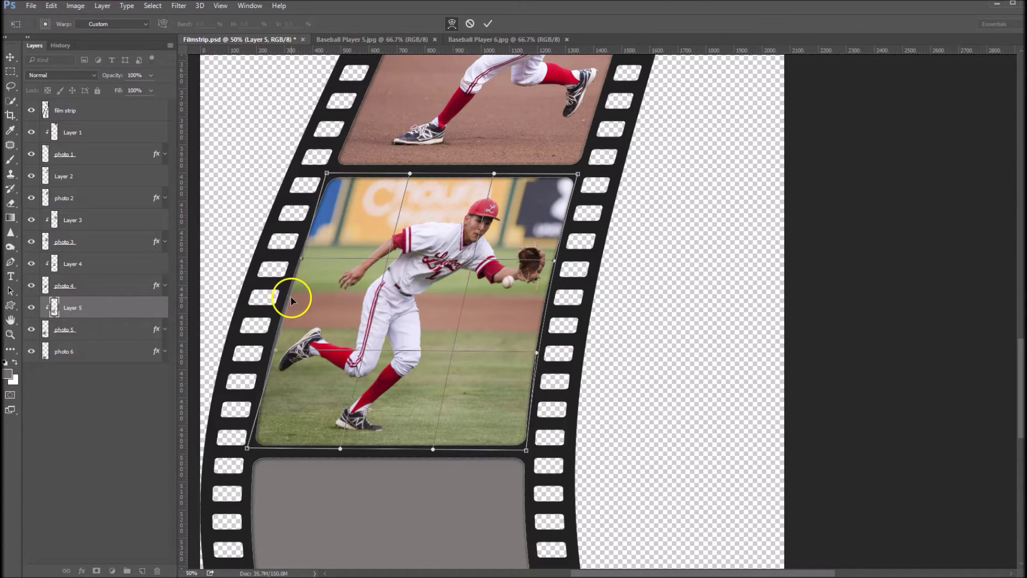
left_click_drag(291, 298, 285, 296)
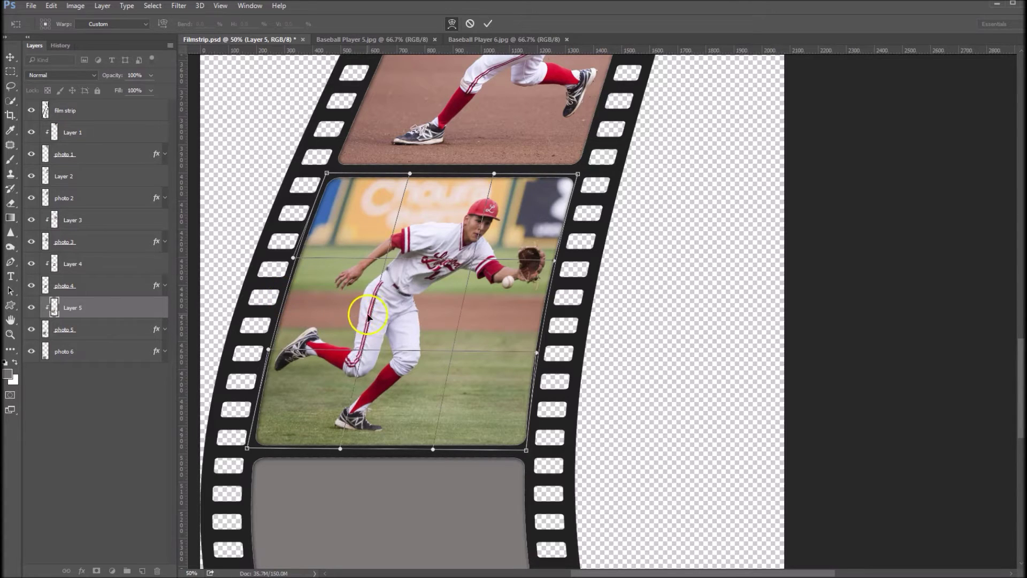
left_click_drag(370, 315, 366, 317)
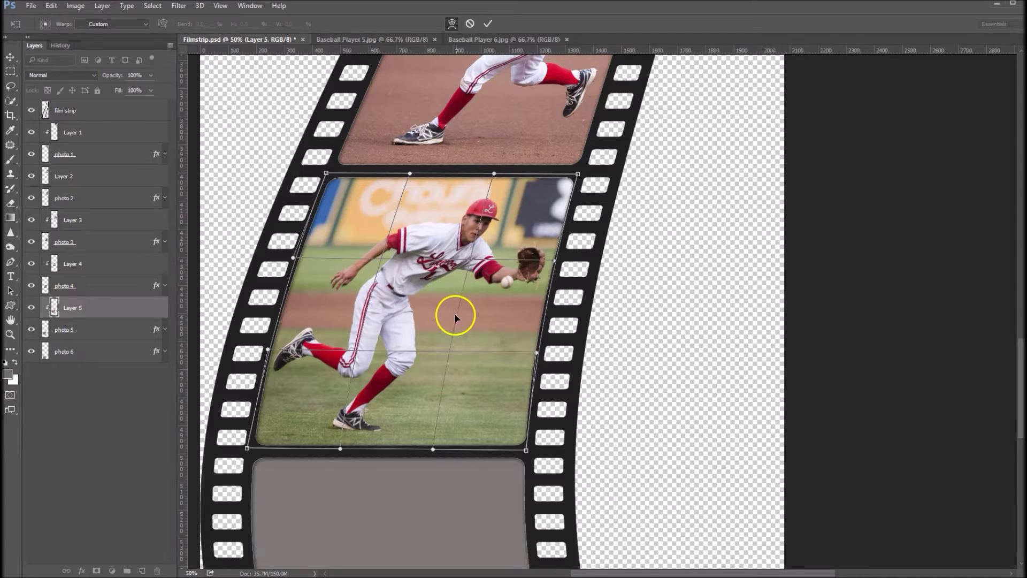
left_click_drag(455, 315, 452, 314)
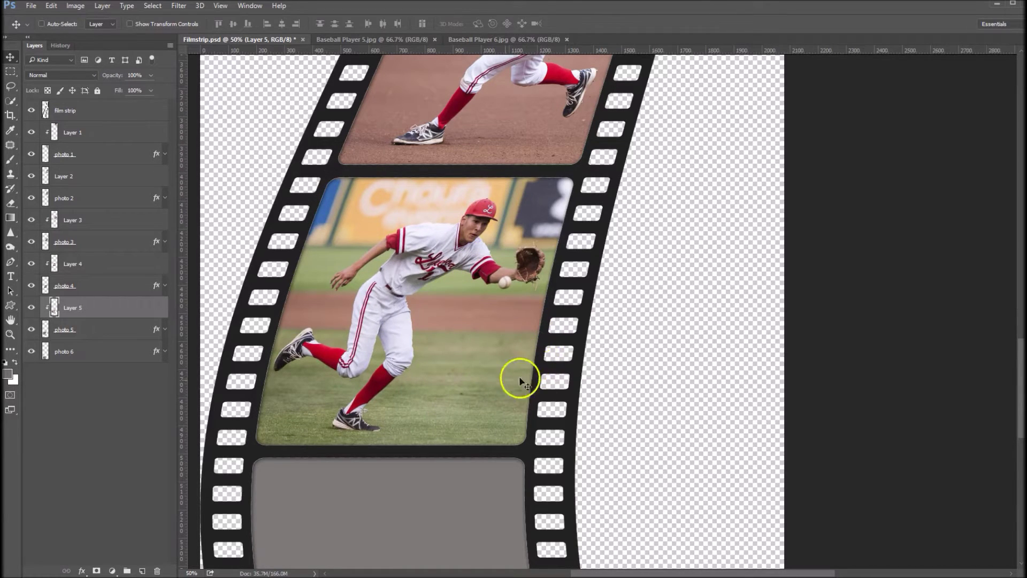
Scroll down to the empty bottom frame and select the photo 6 frame layer.
scroll(460, 433, "down", 1)
left_click_drag(466, 346, 484, 223)
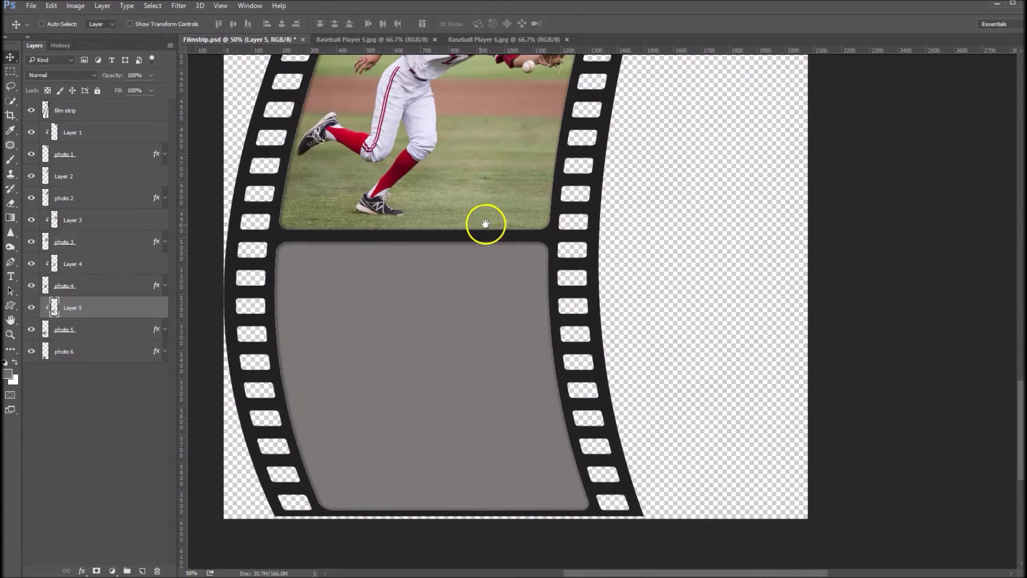
left_click(110, 352)
Close Baseball Player 5 and drag the Baseball Player 6 batter photo into Filmstrip.psd's bottom frame.
left_click(436, 39)
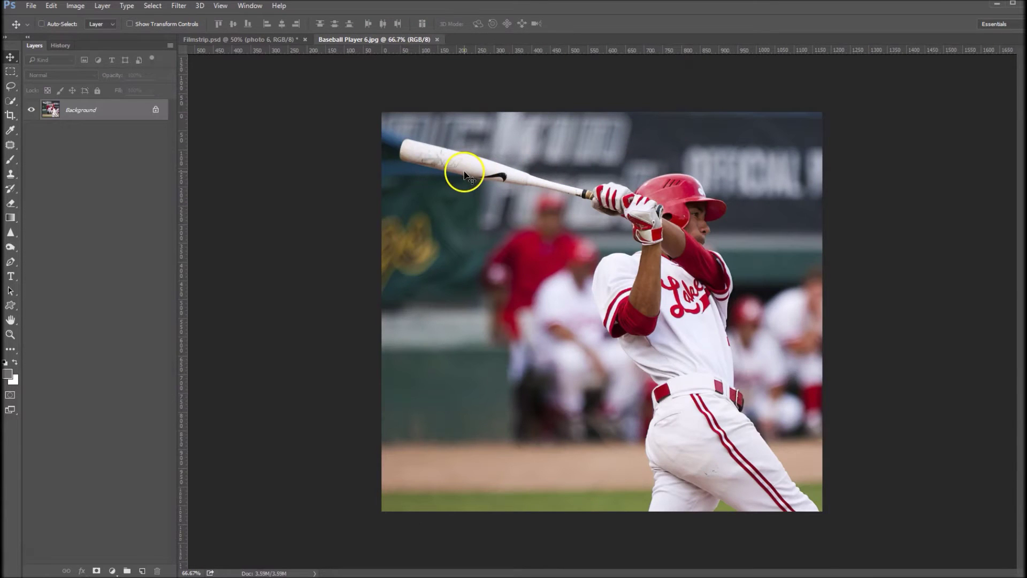
left_click_drag(465, 174, 423, 300)
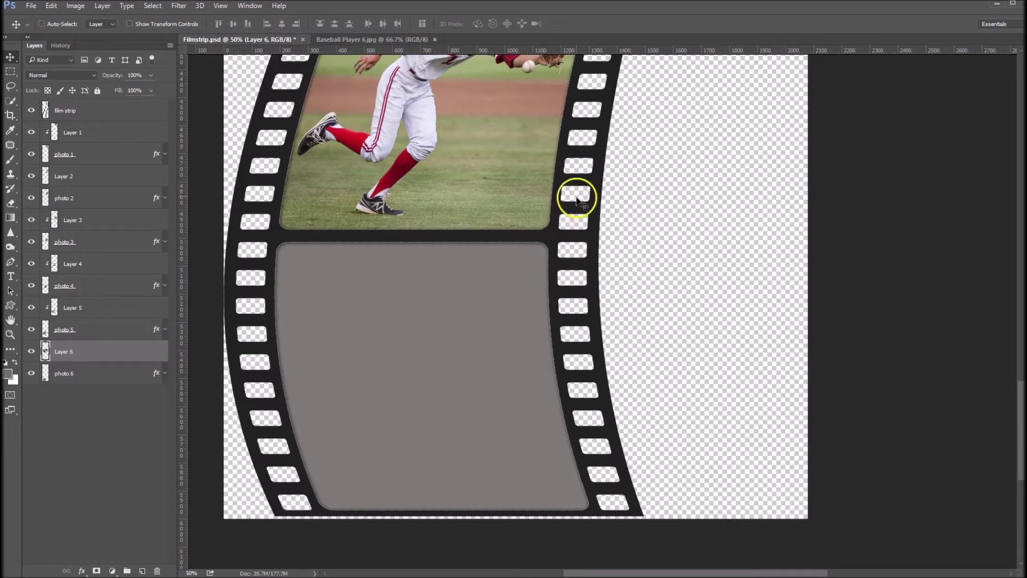
left_click(541, 209, "ctrl+alt")
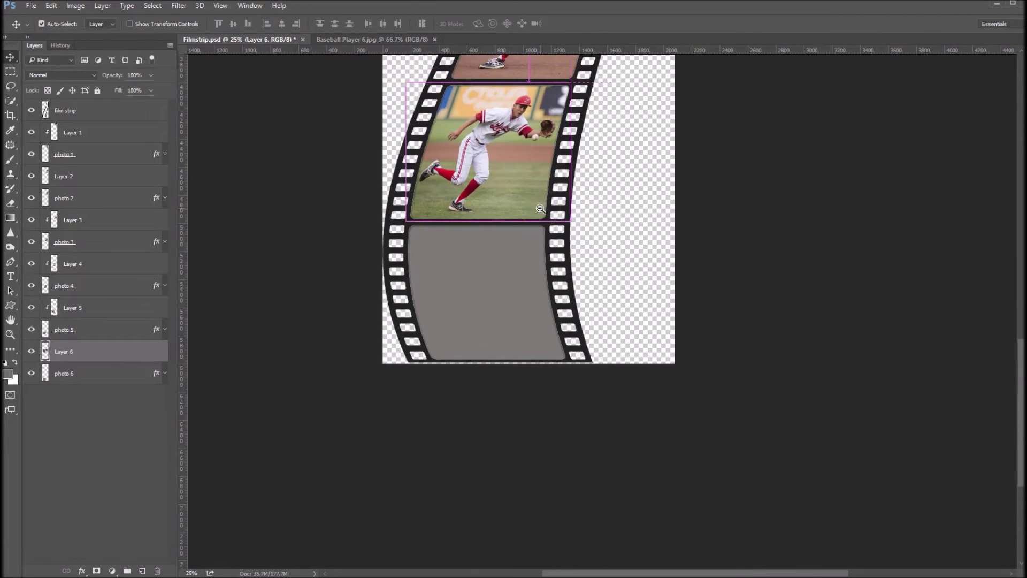
left_click_drag(483, 55, 454, 287)
Nudge the batter photo into place and clip it inside the sixth frame as Layer 6.
left_click(483, 269, "ctrl")
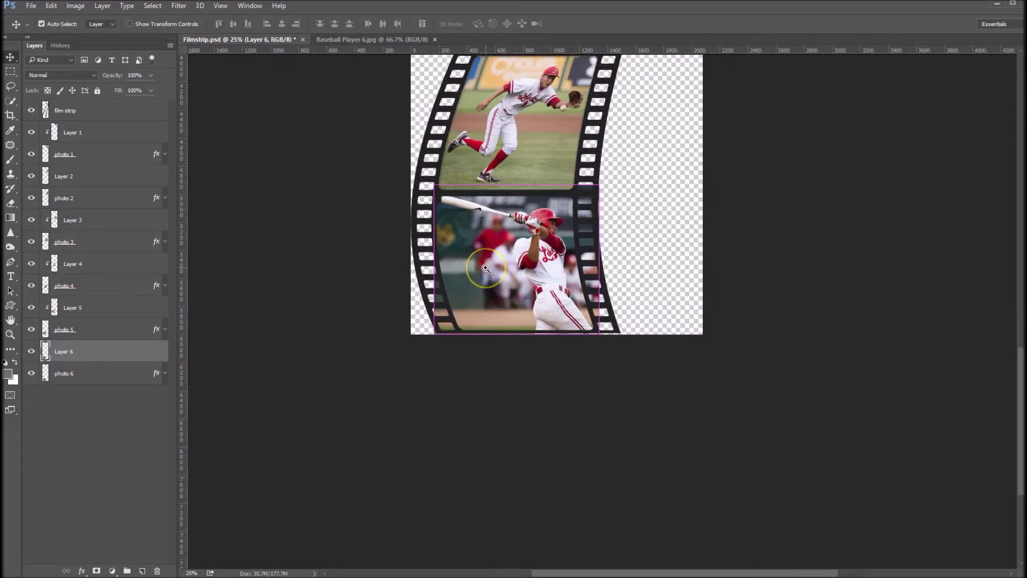
left_click(485, 268, "ctrl")
left_click(486, 268, "ctrl")
left_click_drag(527, 241, 543, 244)
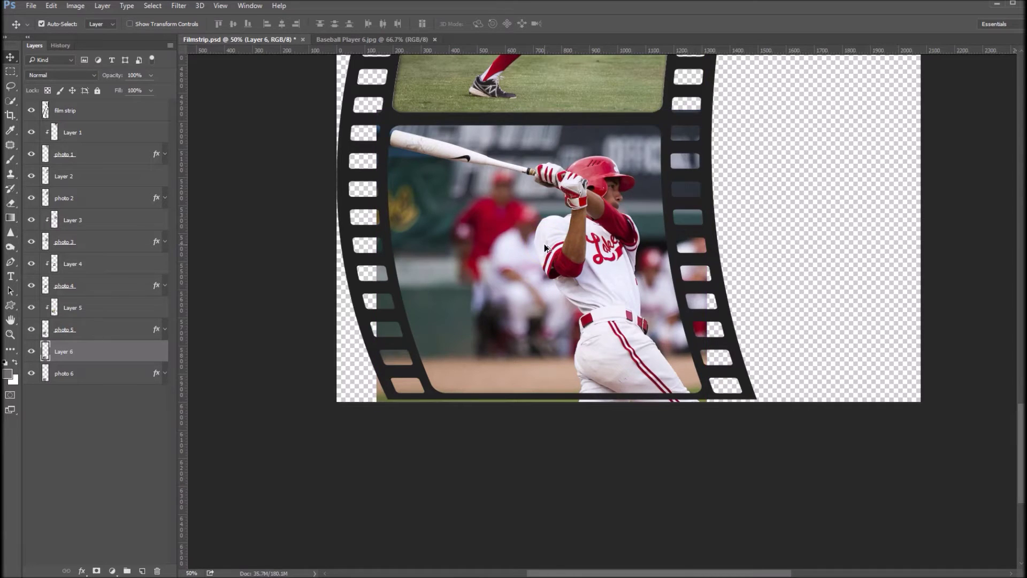
key("ctrl+alt+g")
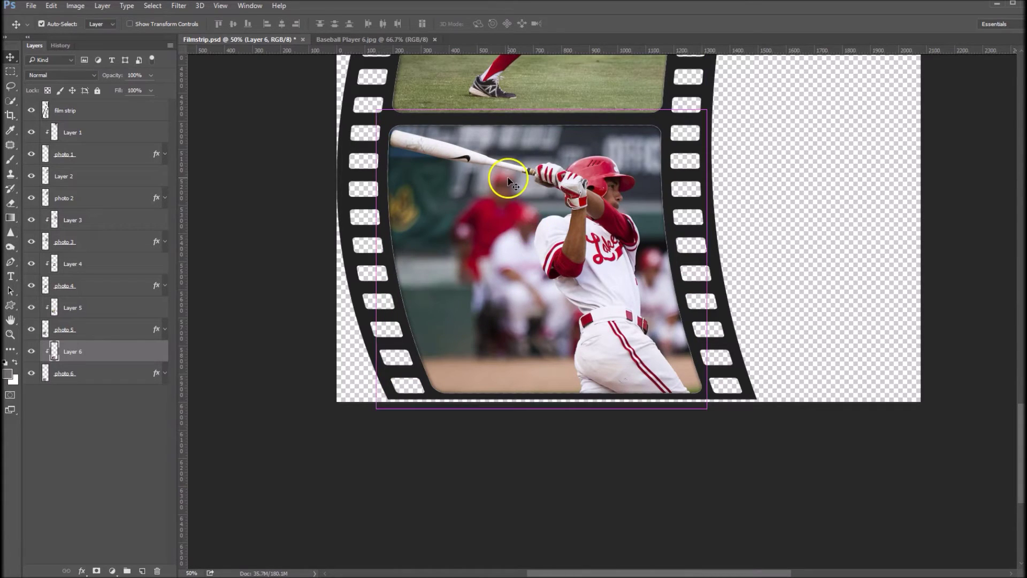
key("ctrl+t")
right_click(508, 147)
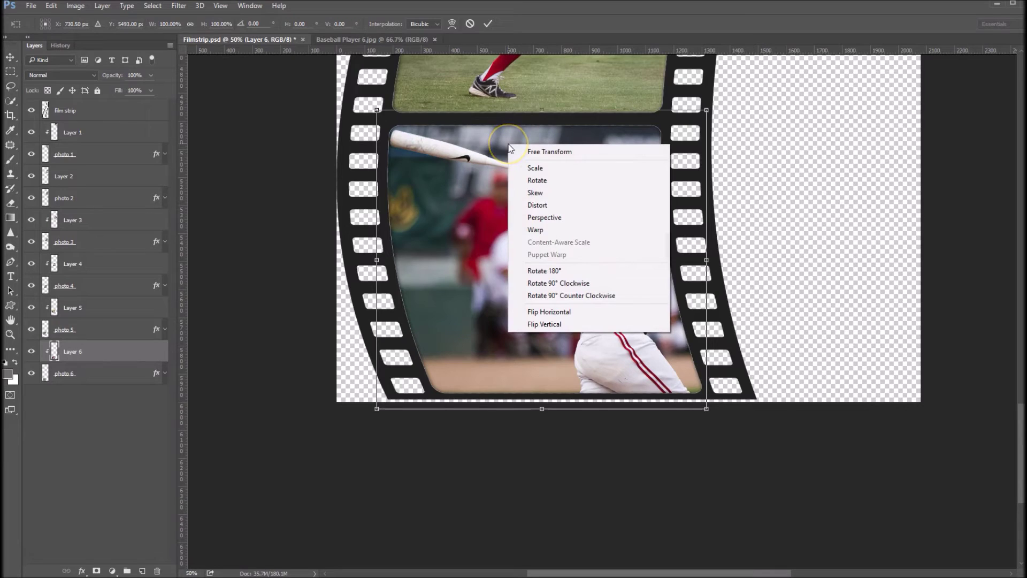
Distort the batter photo's four corners onto the slanted bottom frame, about 84.54% × 91.87%.
left_click(538, 205)
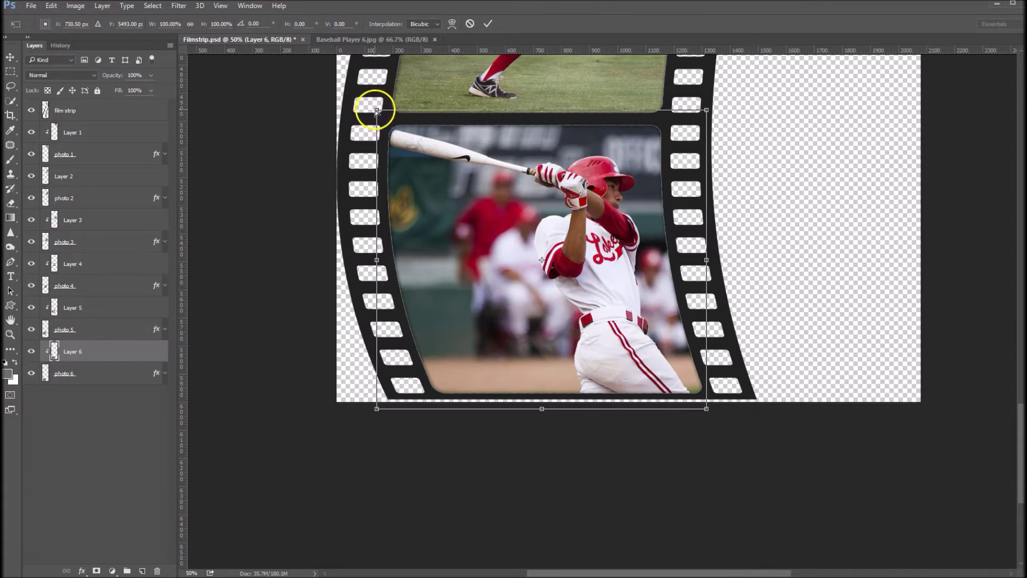
left_click_drag(377, 111, 385, 121)
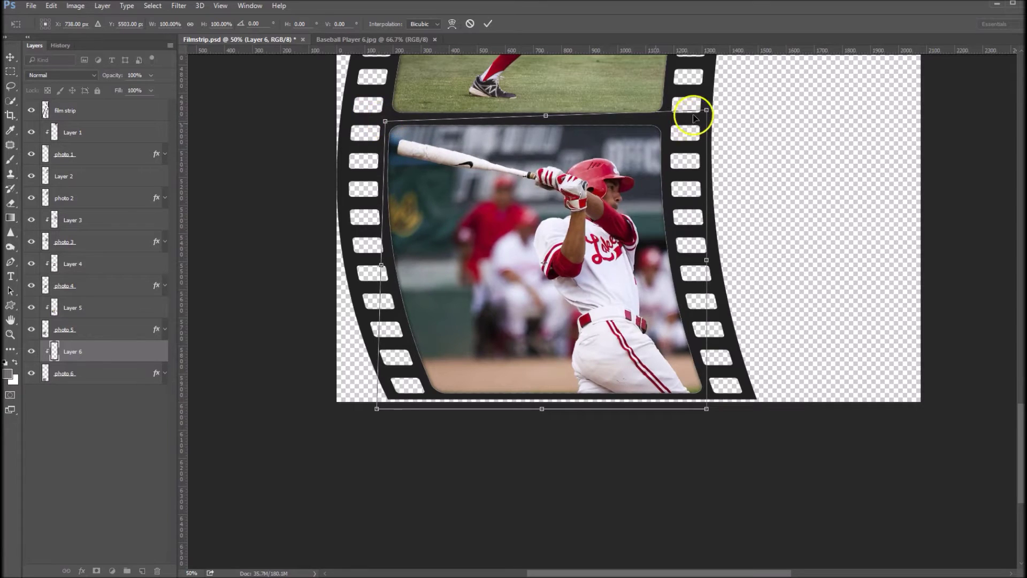
left_click_drag(707, 111, 664, 123)
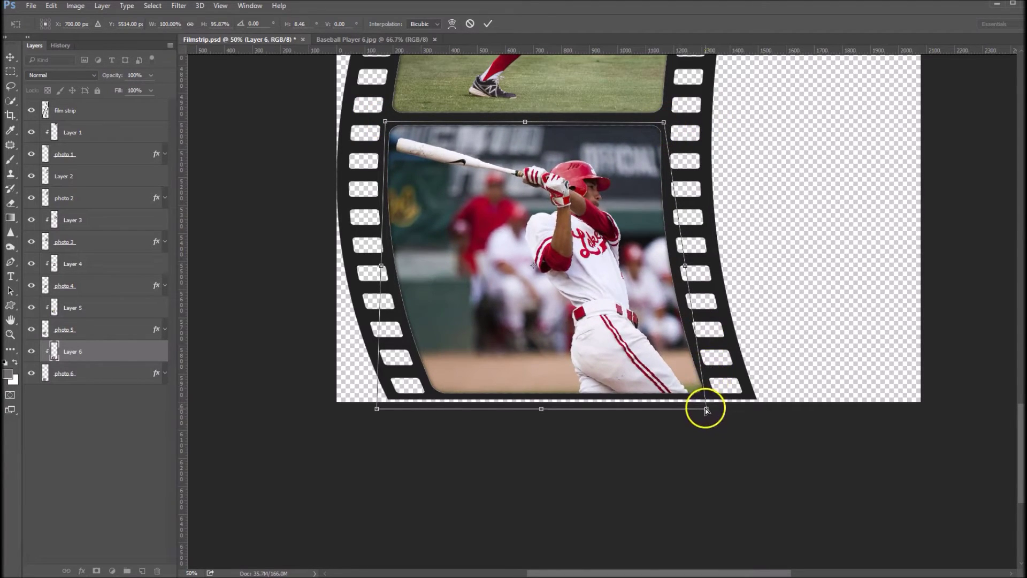
left_click_drag(706, 411, 705, 397)
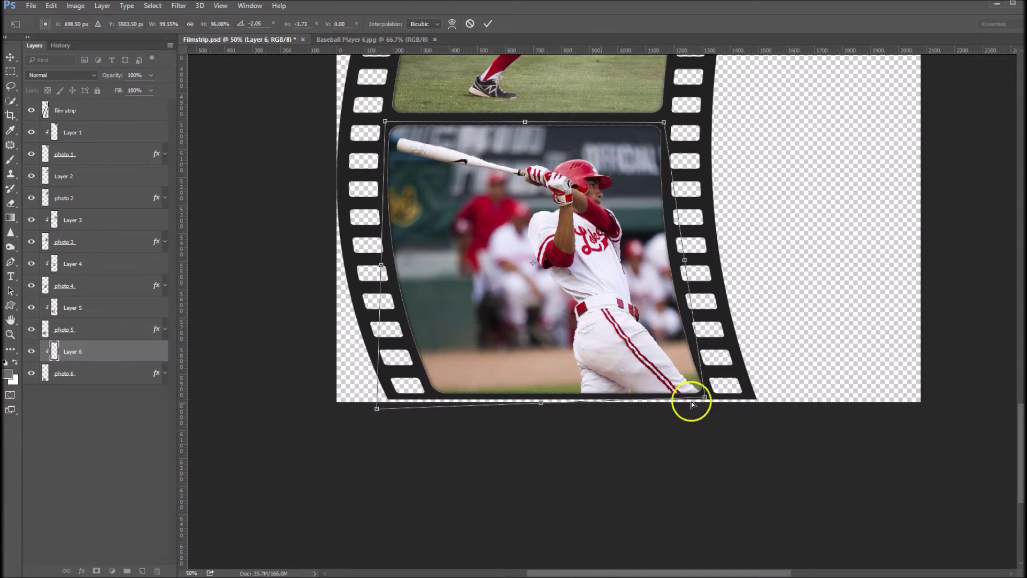
left_click_drag(376, 410, 431, 396)
right_click(490, 242)
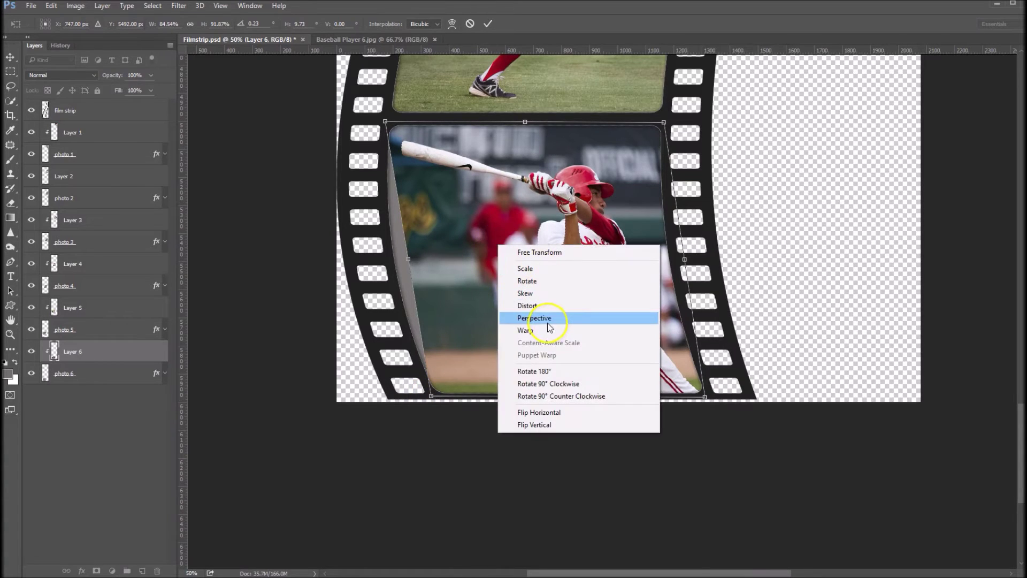
Warp the batter photo's sides and middle to curve with the bottom frame and apply it.
left_click(526, 330)
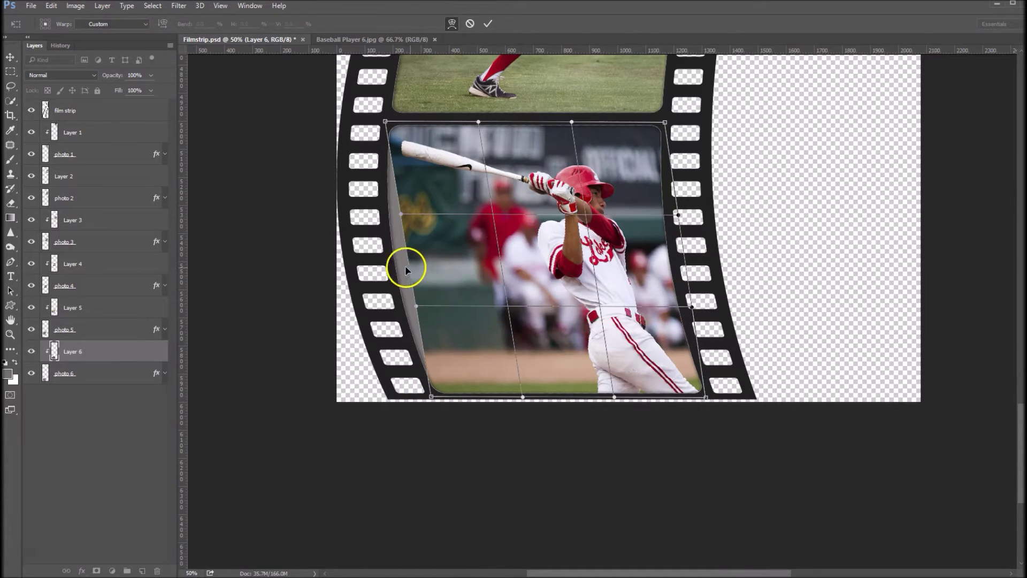
left_click_drag(405, 269, 393, 269)
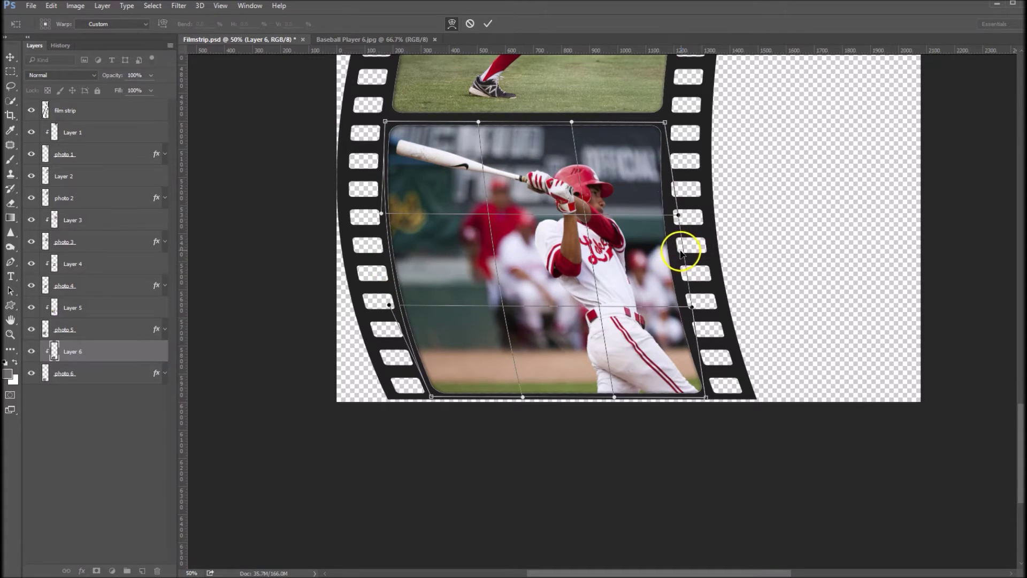
left_click_drag(680, 252, 671, 254)
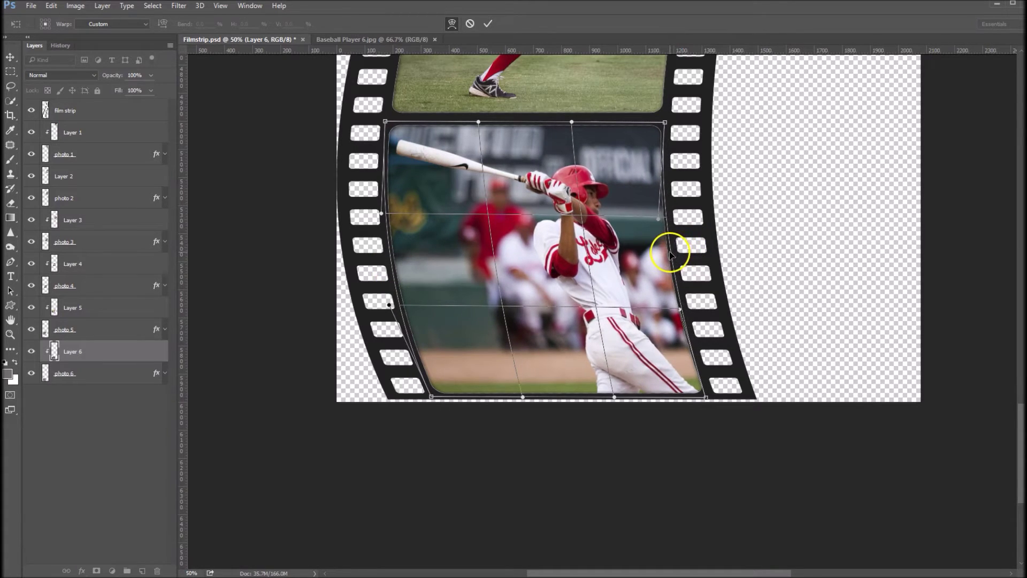
left_click_drag(492, 254, 481, 253)
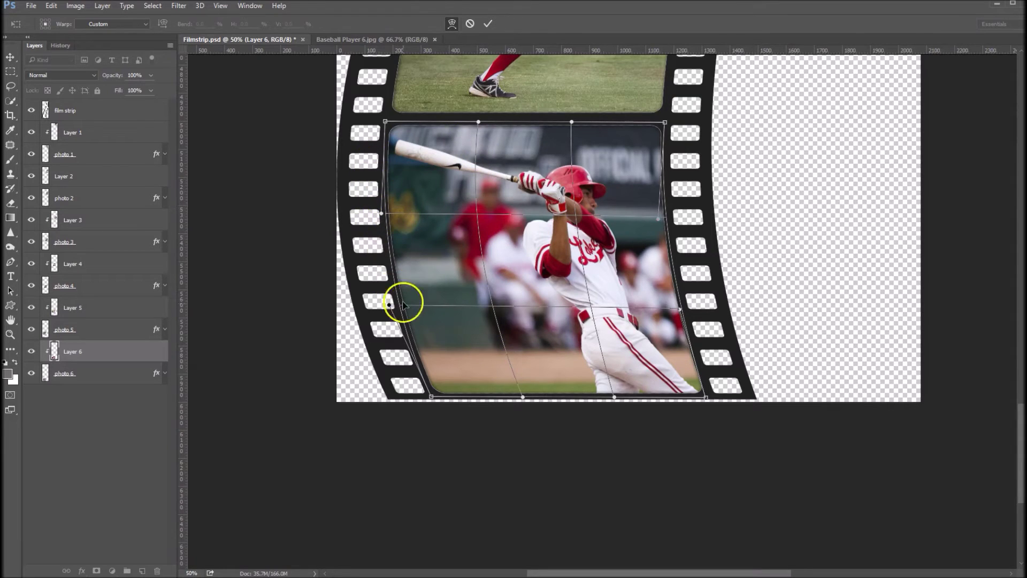
left_click_drag(581, 256, 576, 255)
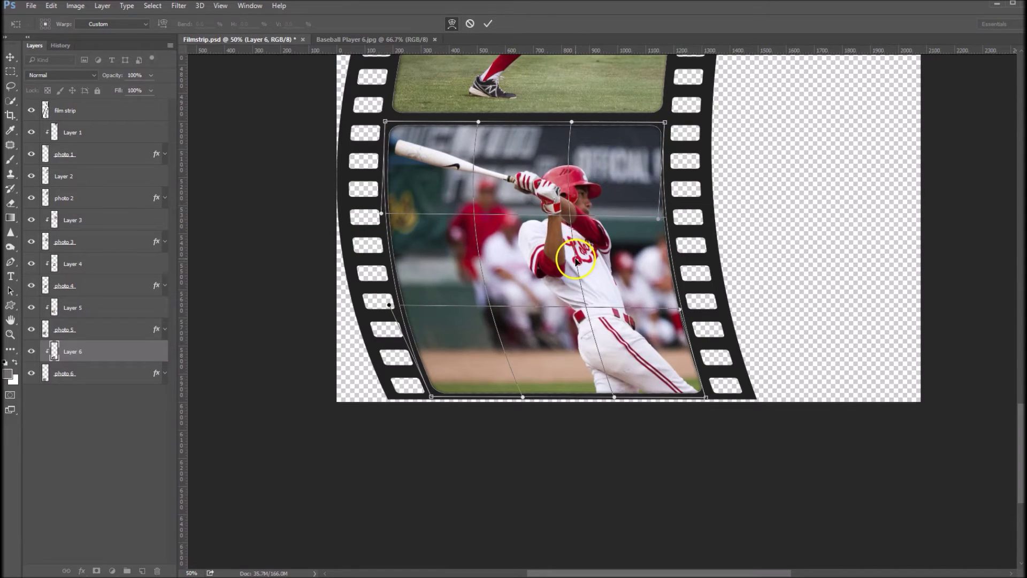
key("Return")
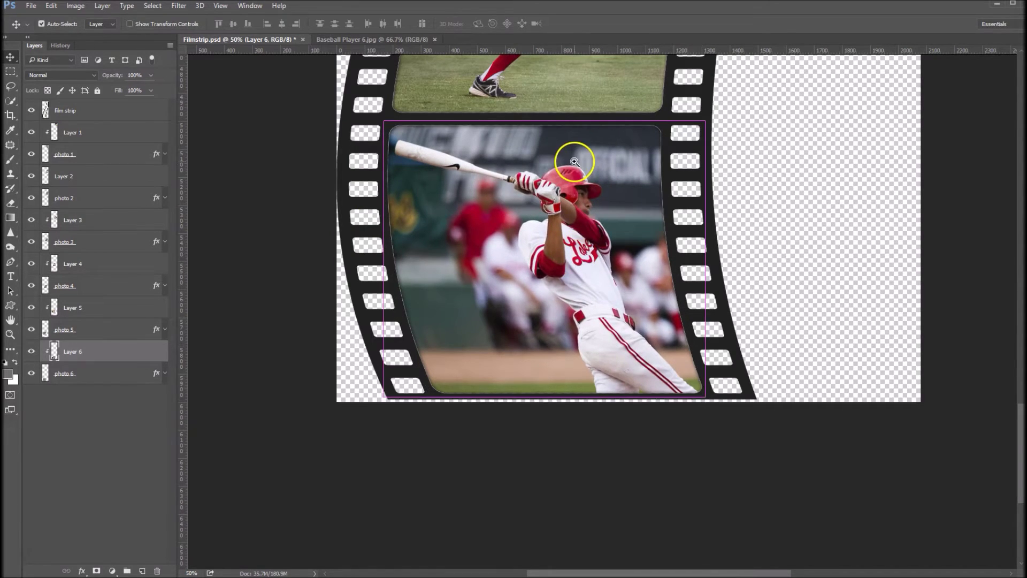
left_click(573, 161, "alt")
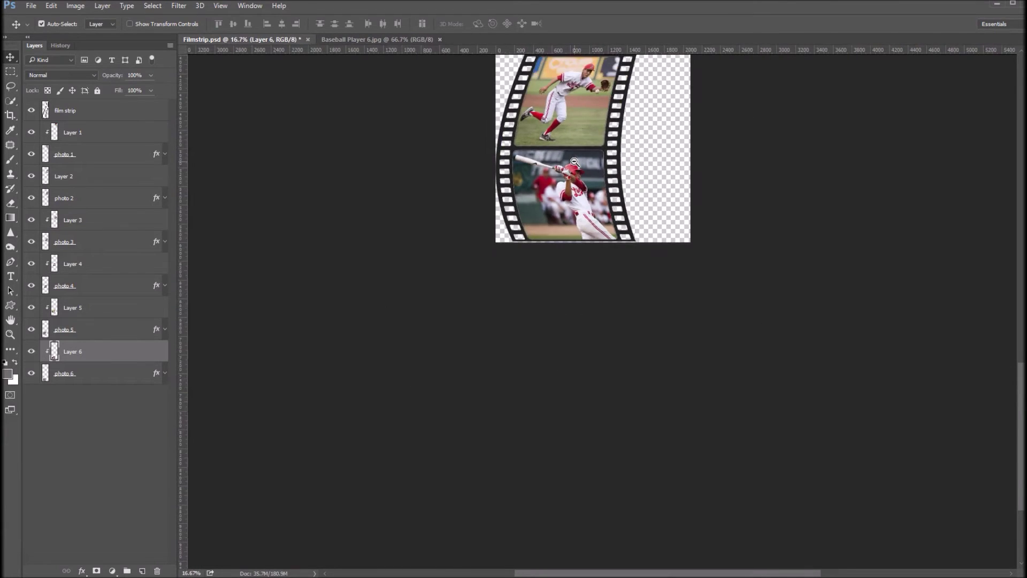
Close Baseball Player 6 and open the 8x10 Powder Explosion poster via File > Open.
left_click(574, 161, "alt")
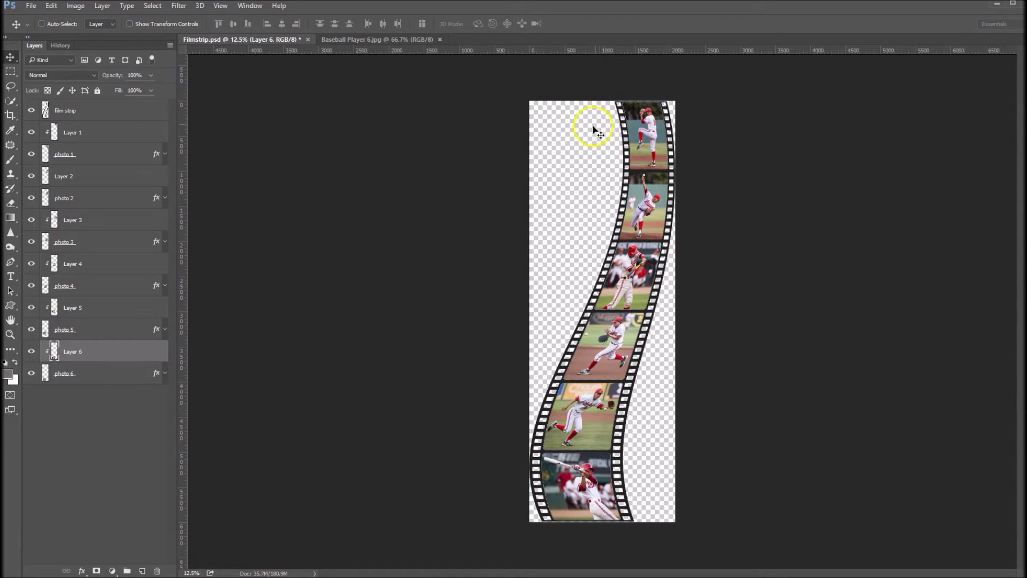
left_click(440, 39)
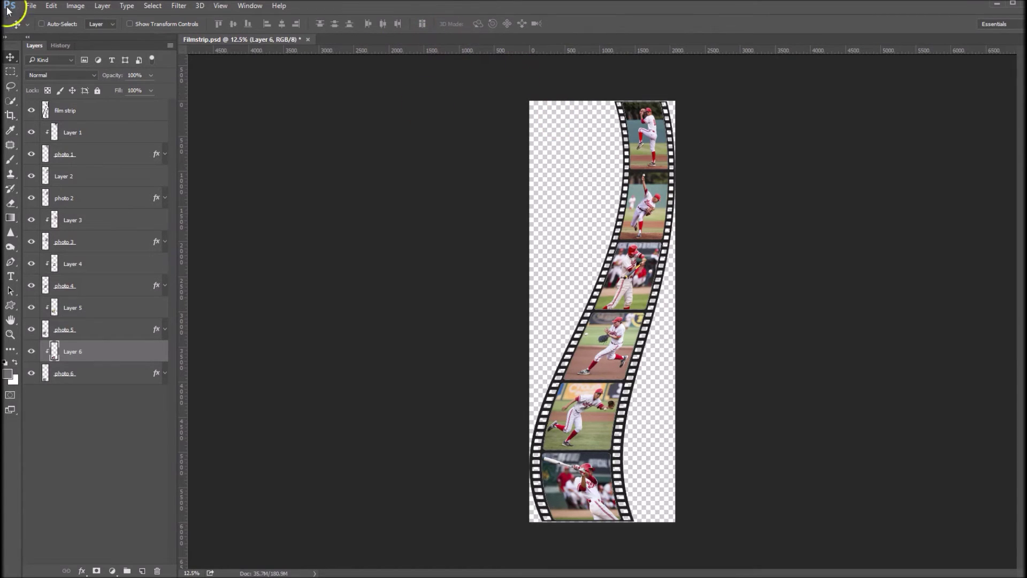
left_click(32, 6)
left_click(24, 29)
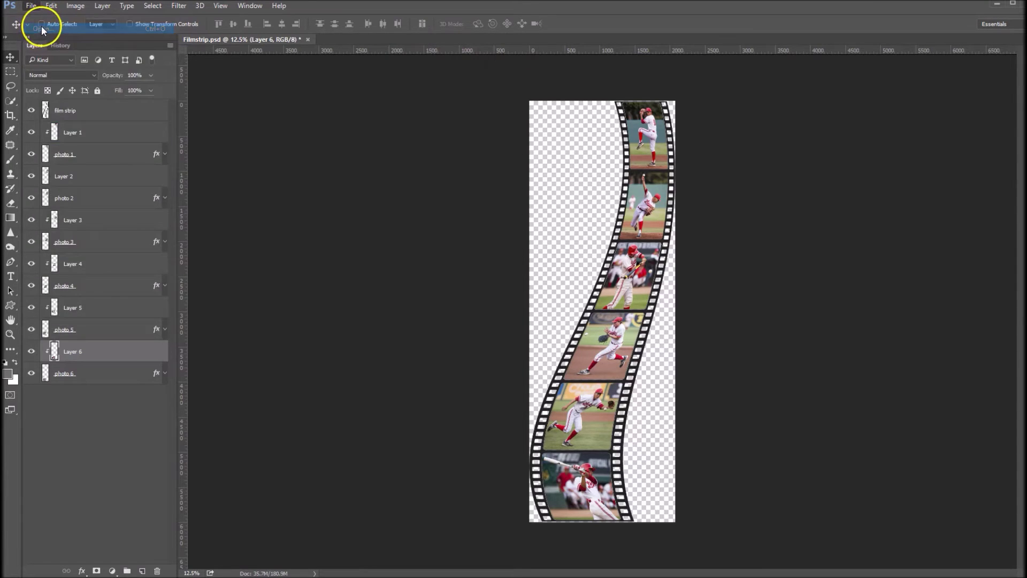
left_click(239, 107)
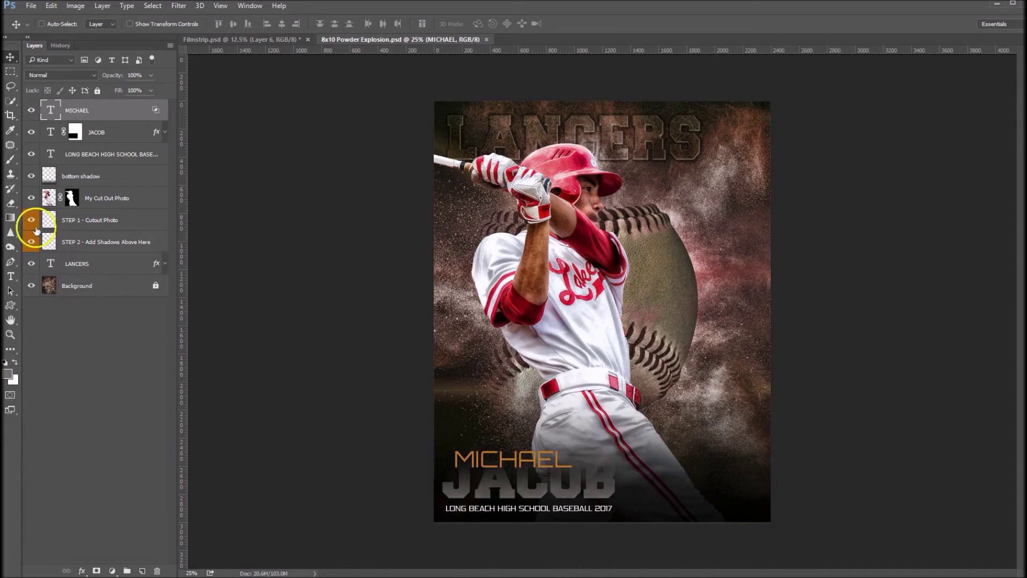
Select the Eyedropper tool and go back to the Filmstrip.psd document.
left_click(10, 131)
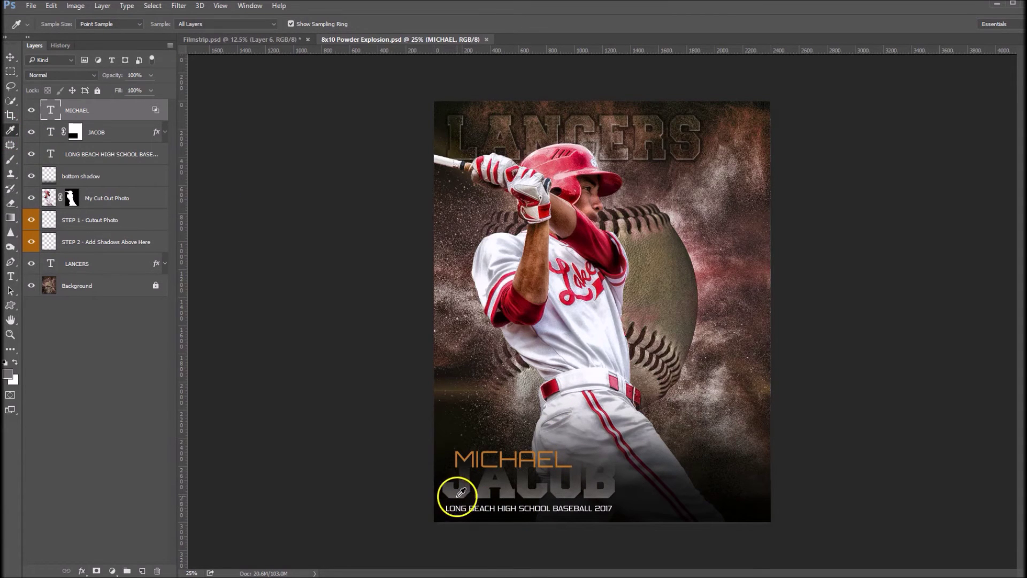
left_click(239, 38)
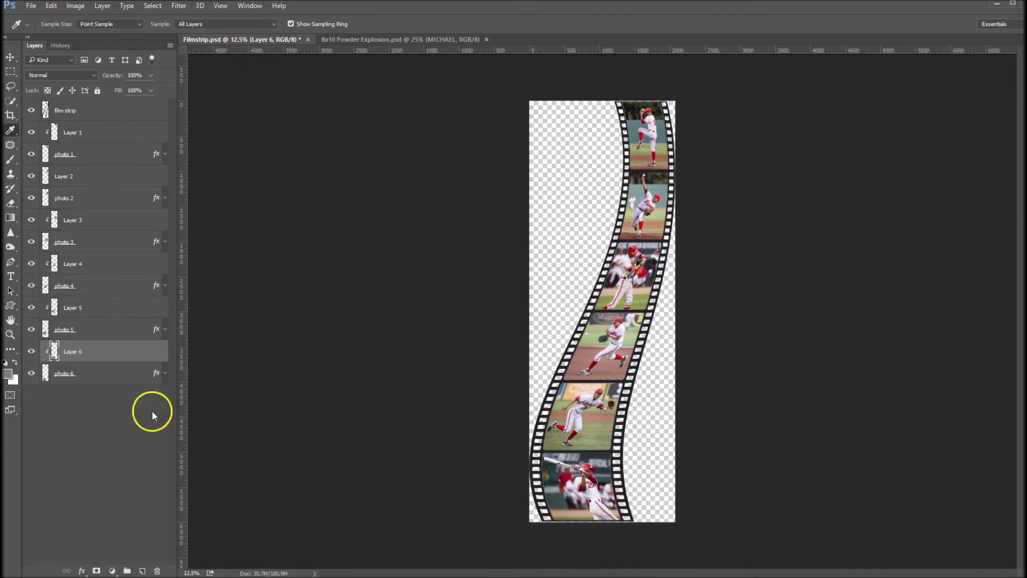
Lock the film strip layer's transparent pixels and fill it with the grey foreground colour.
left_click(84, 113)
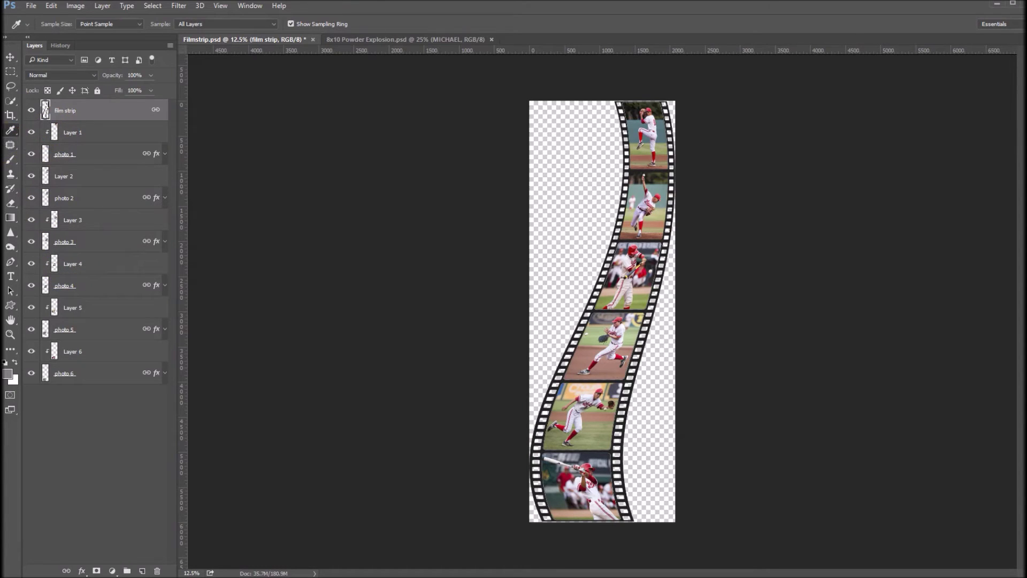
left_click(47, 91)
left_click(51, 6)
left_click(58, 167)
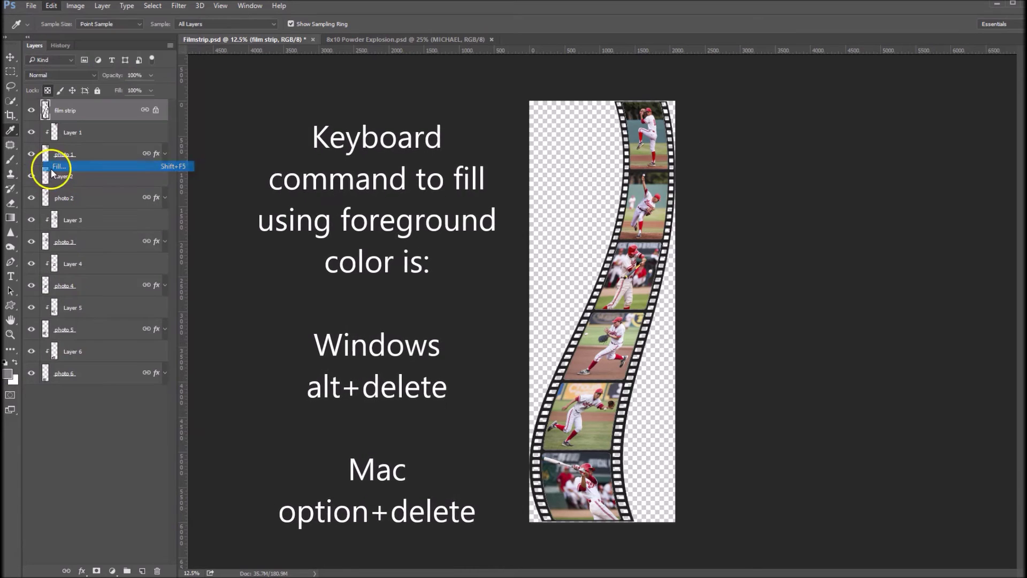
left_click(537, 212)
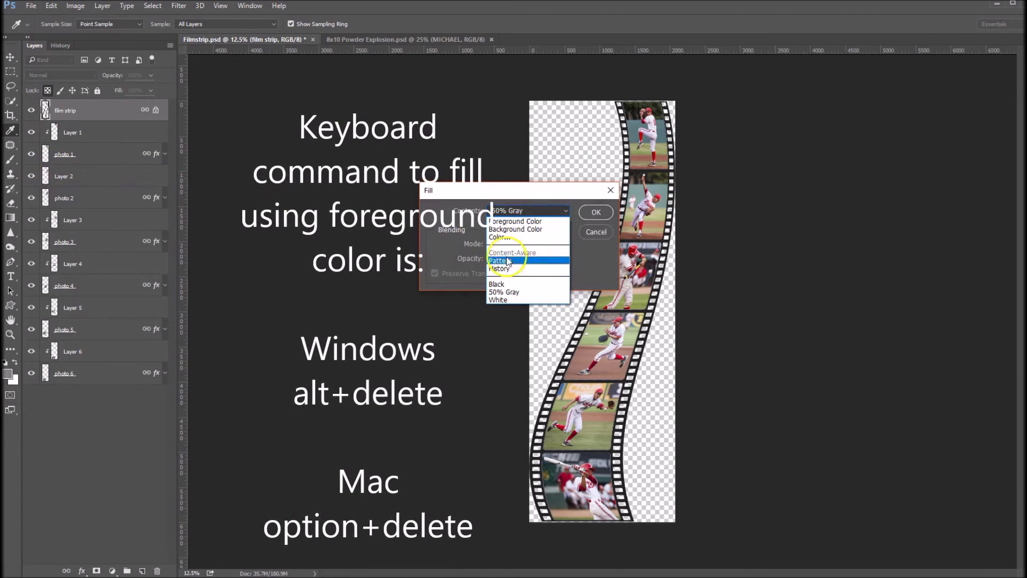
left_click(513, 223)
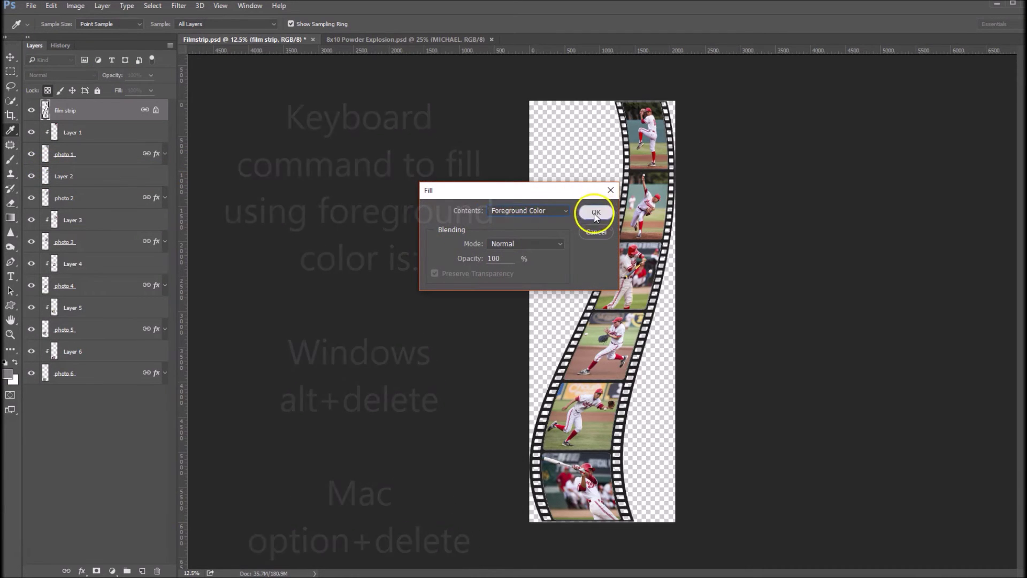
left_click(594, 212)
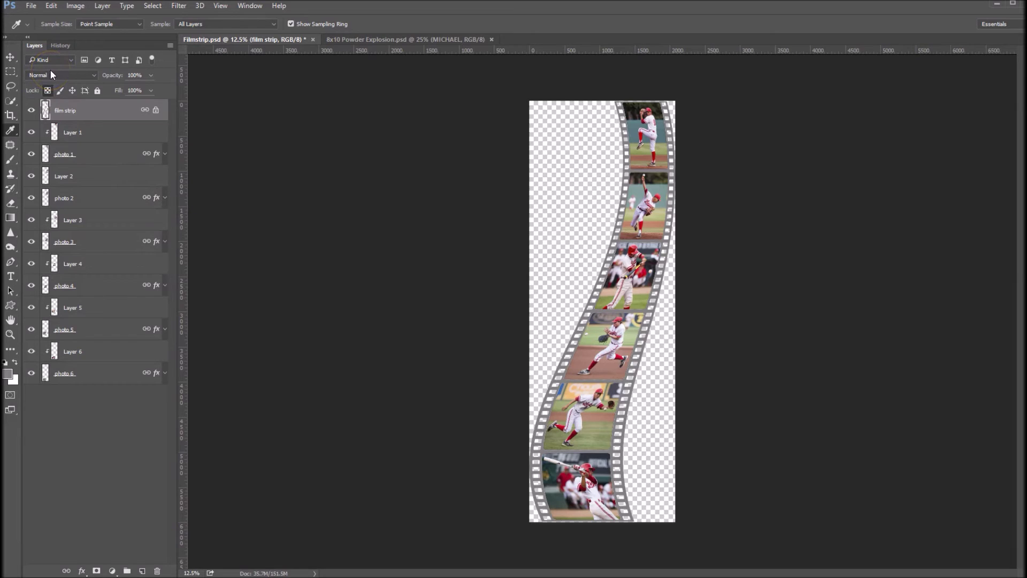
left_click(32, 7)
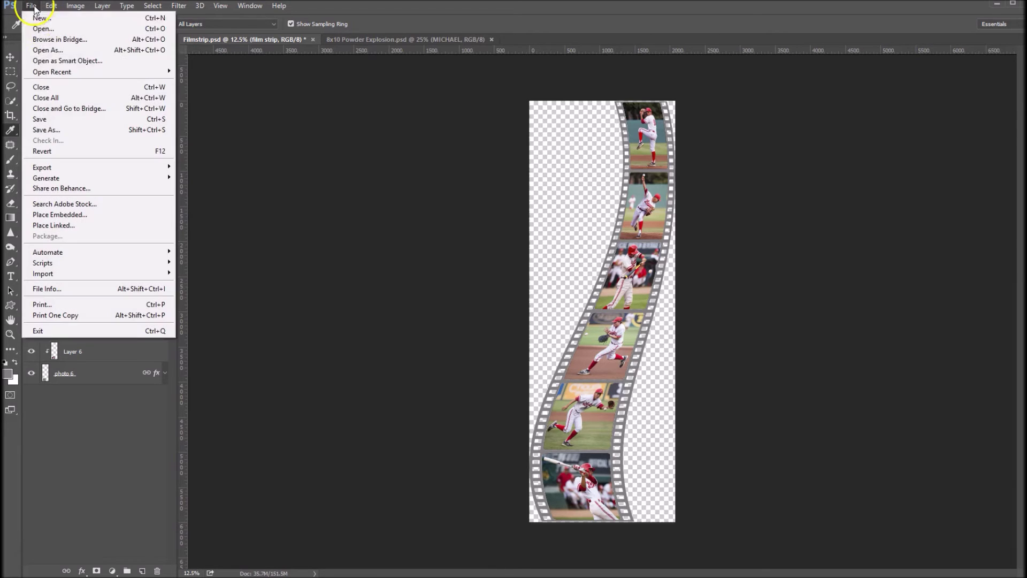
Save the grey film strip as Filmstrip.png in PNG format, accepting the default PNG options.
left_click(51, 129)
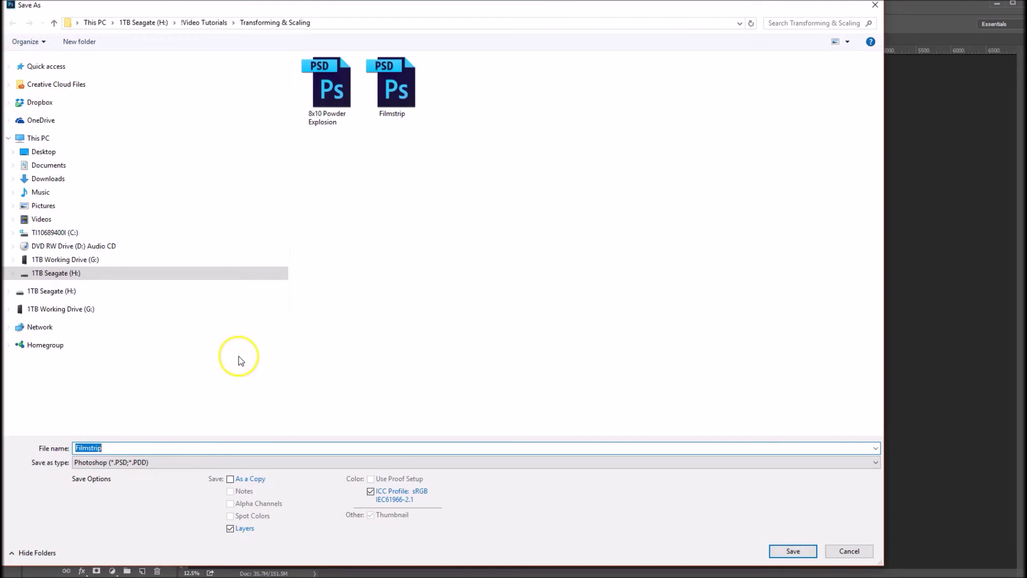
left_click(180, 463)
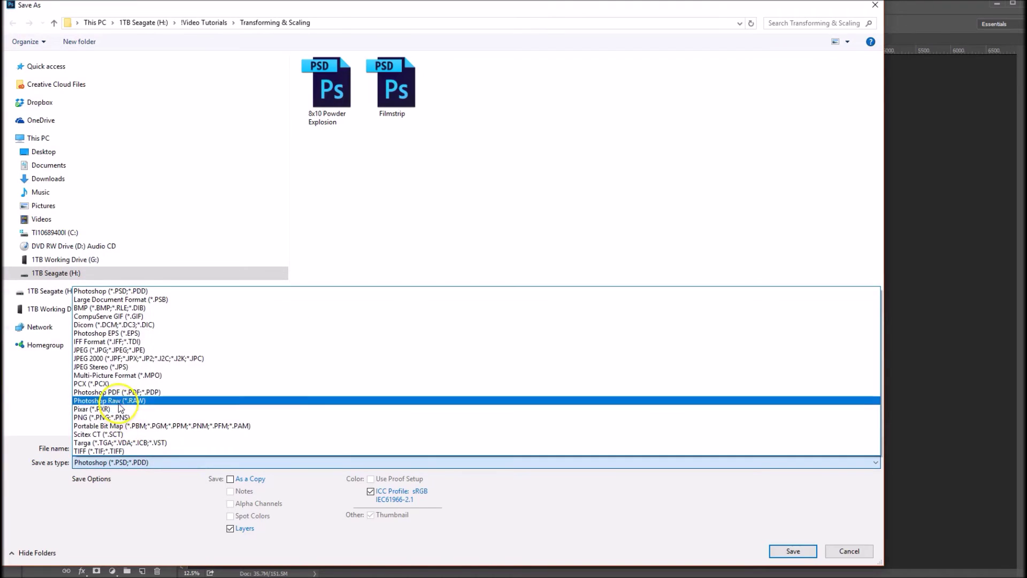
left_click(115, 420)
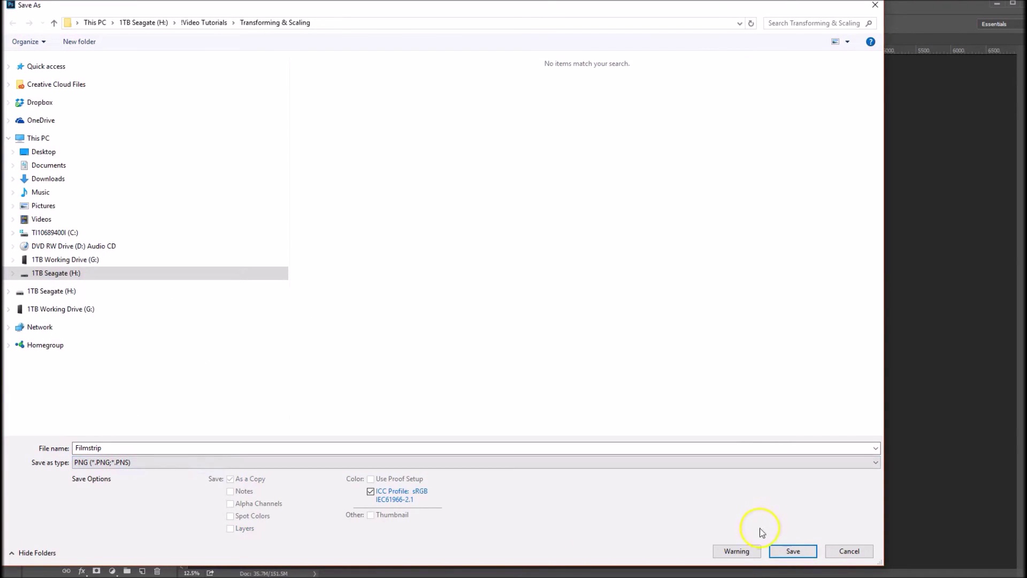
left_click(793, 551)
key("Return")
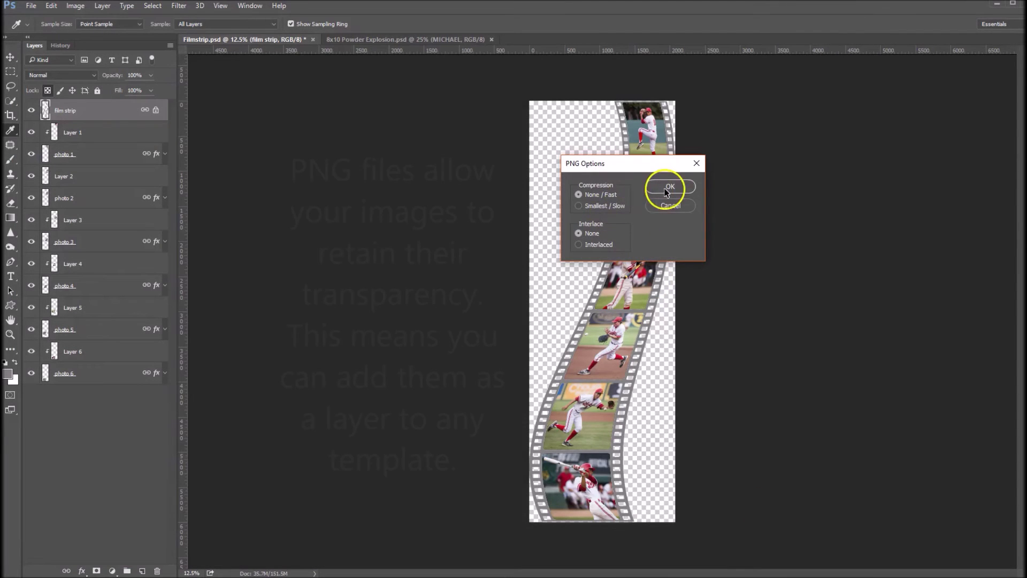
left_click(666, 189)
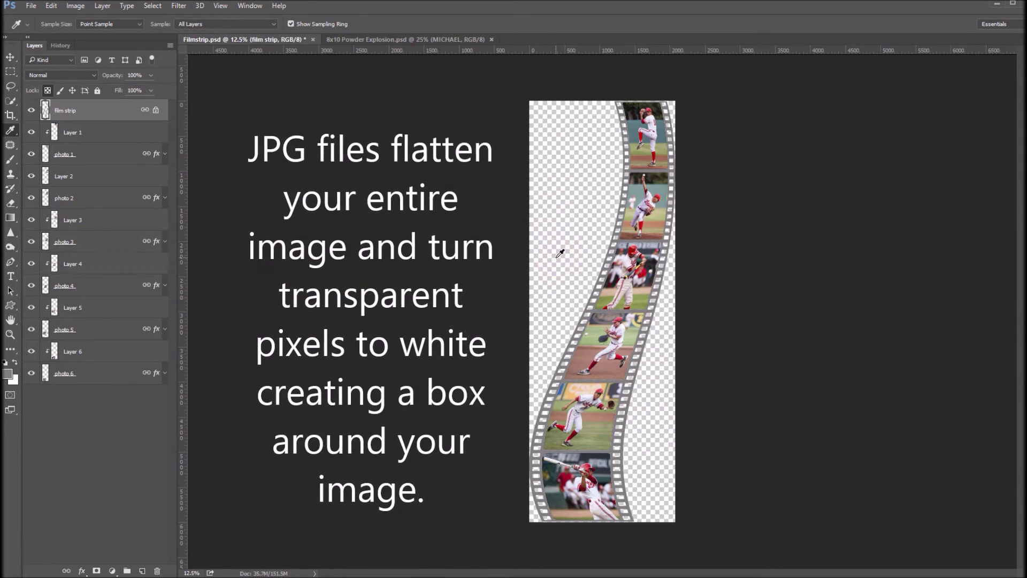
left_click(545, 216)
left_click(633, 168)
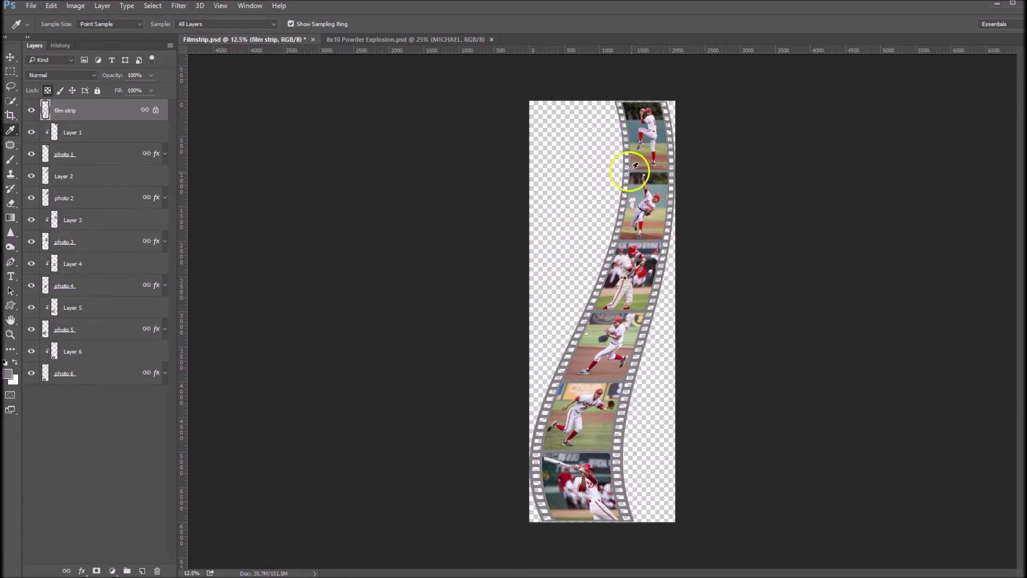
From the LANCERS poster, open the Filmstrip.png file.
left_click(426, 39)
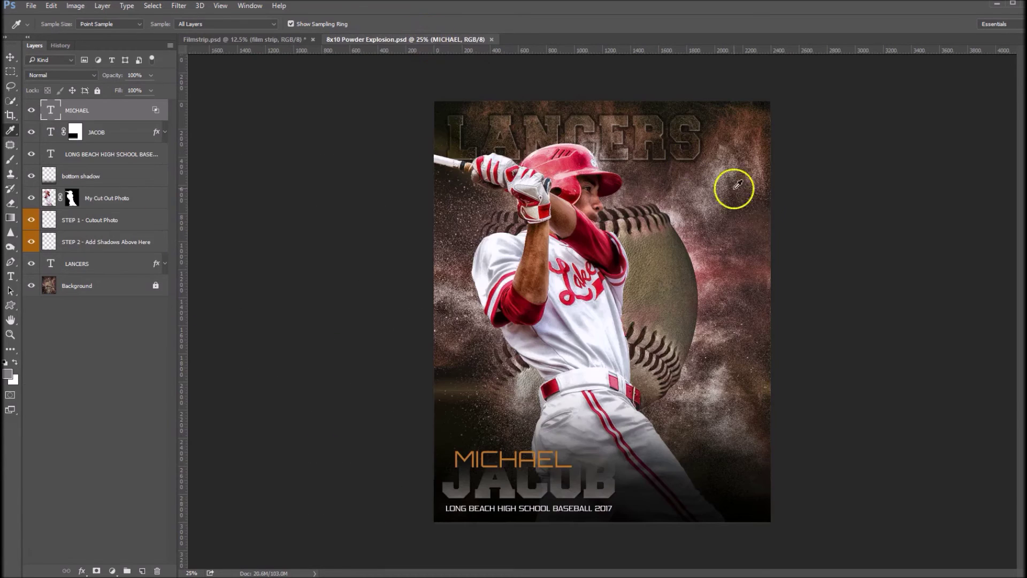
left_click(27, 6)
left_click(69, 29)
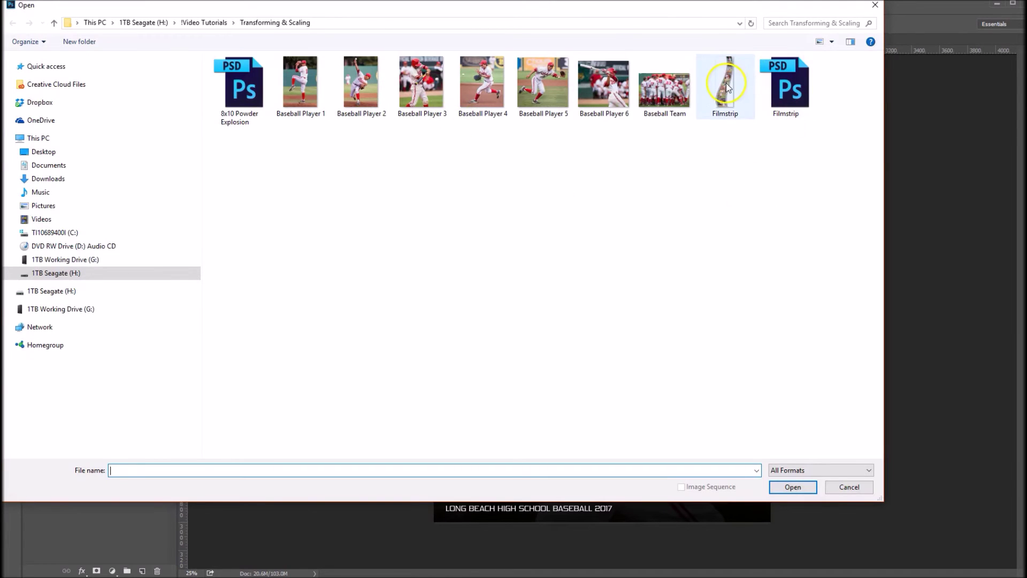
left_click(726, 84)
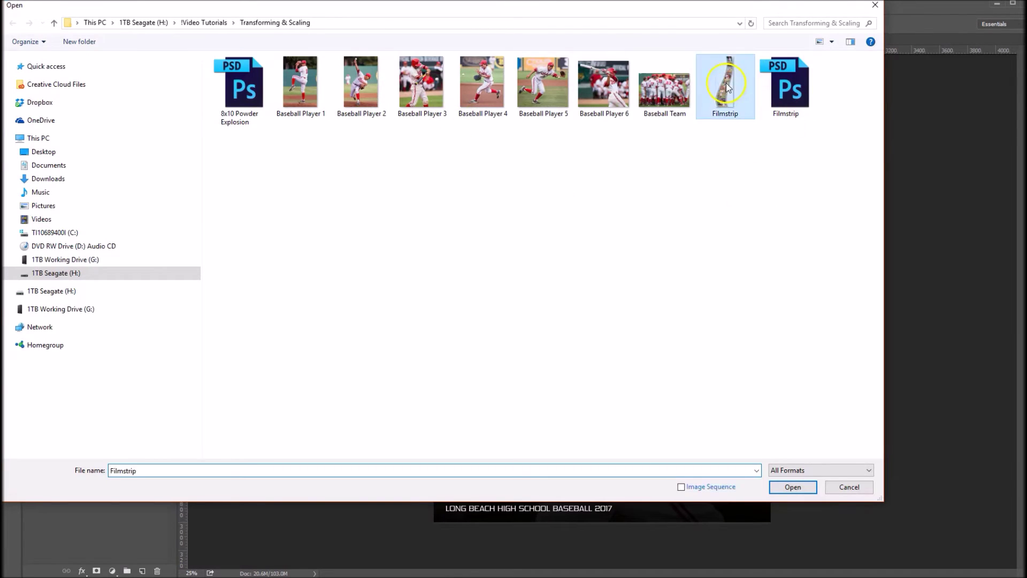
key("Escape")
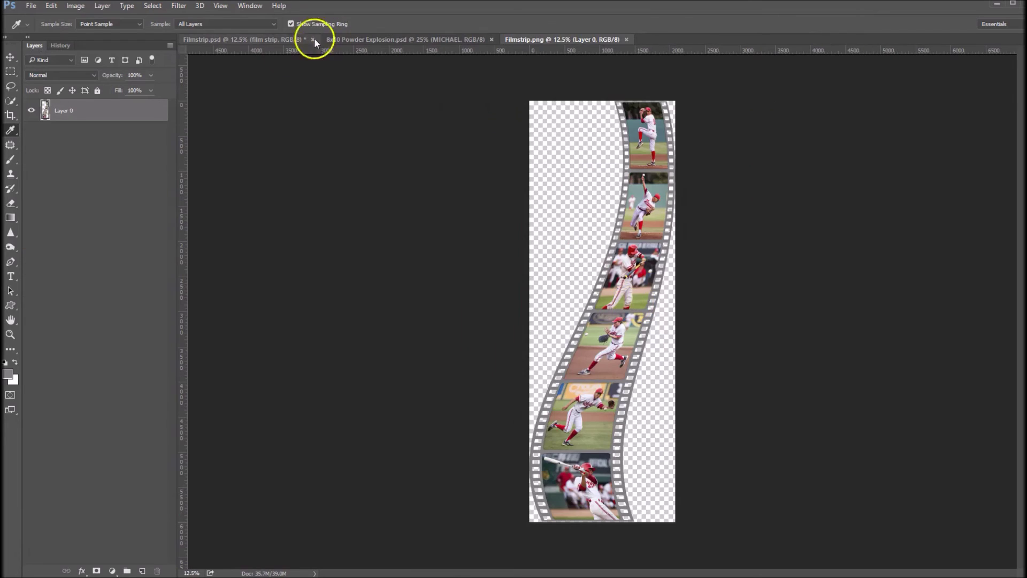
Drag the filmstrip with the Move tool onto the 8x10 Powder Explosion poster.
left_click(10, 58)
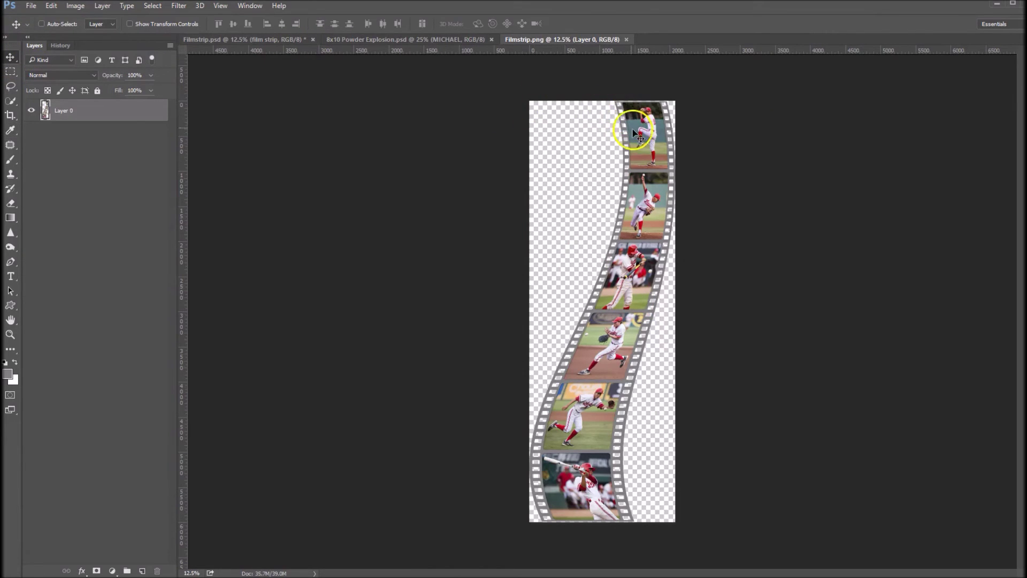
left_click_drag(639, 138, 781, 184)
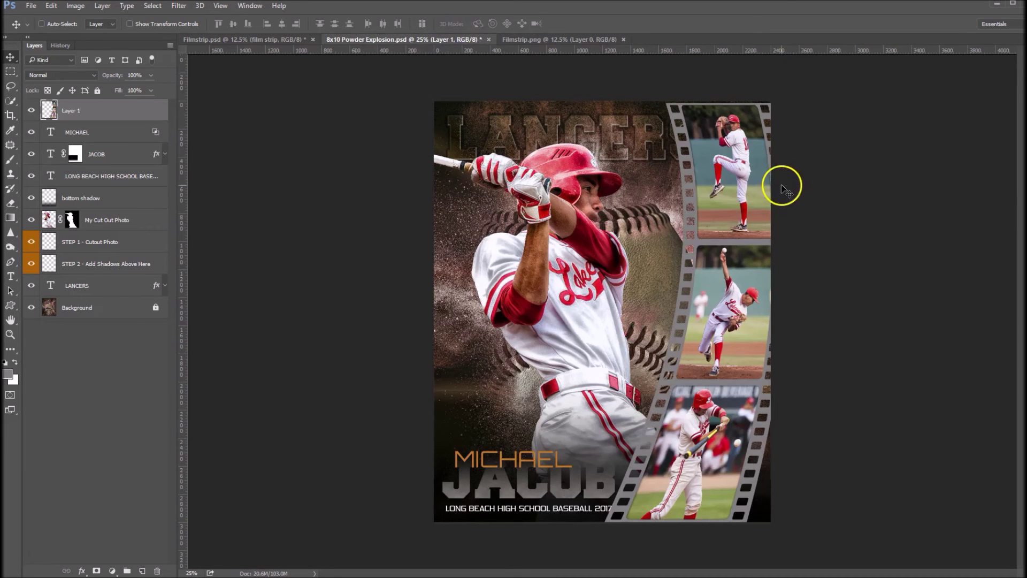
left_click_drag(708, 208, 658, 185)
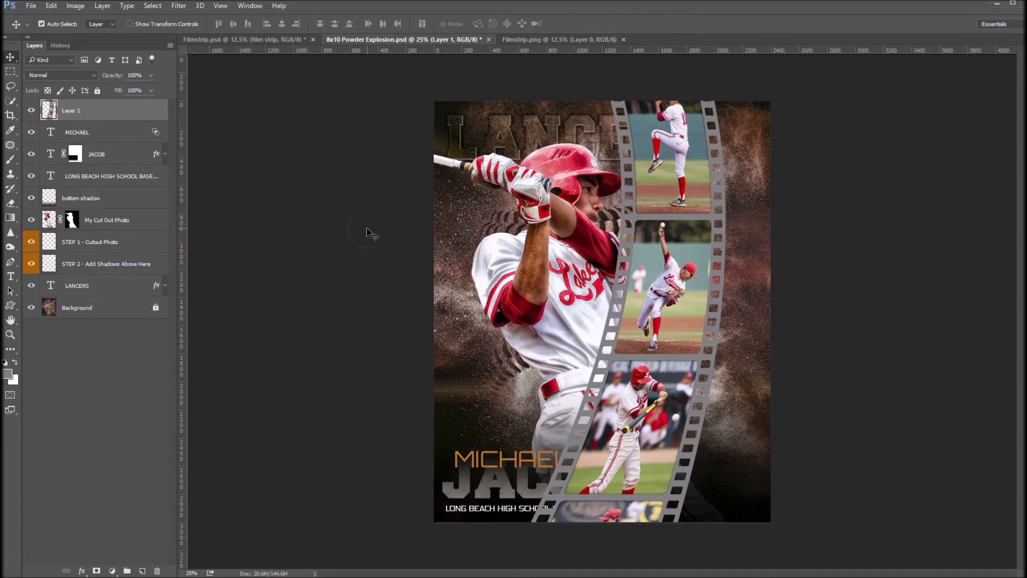
Scale the filmstrip to about 50% and place it down the poster's right edge.
key("ctrl+t")
scroll(602, 206, "down", 1)
scroll(602, 206, "down", 2)
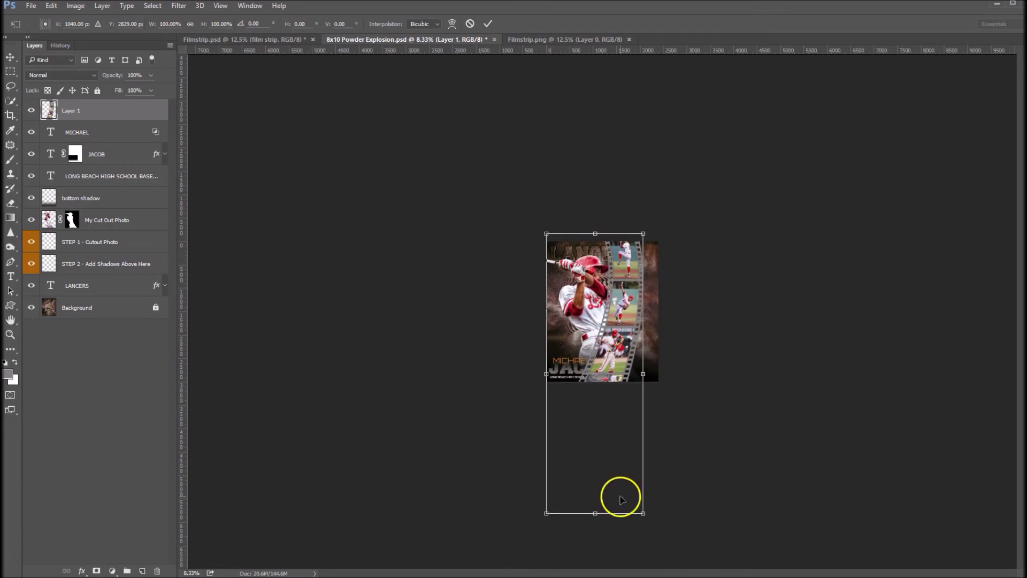
left_click_drag(545, 515, 575, 429)
left_click_drag(599, 339, 639, 266)
left_click_drag(646, 354, 658, 378)
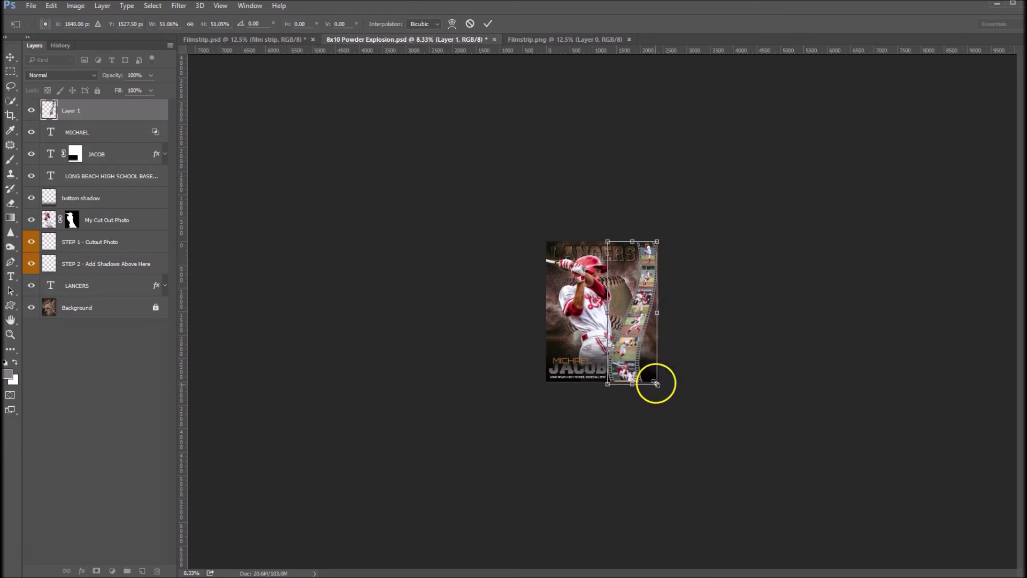
left_click(644, 323)
left_click(643, 326)
left_click(643, 325)
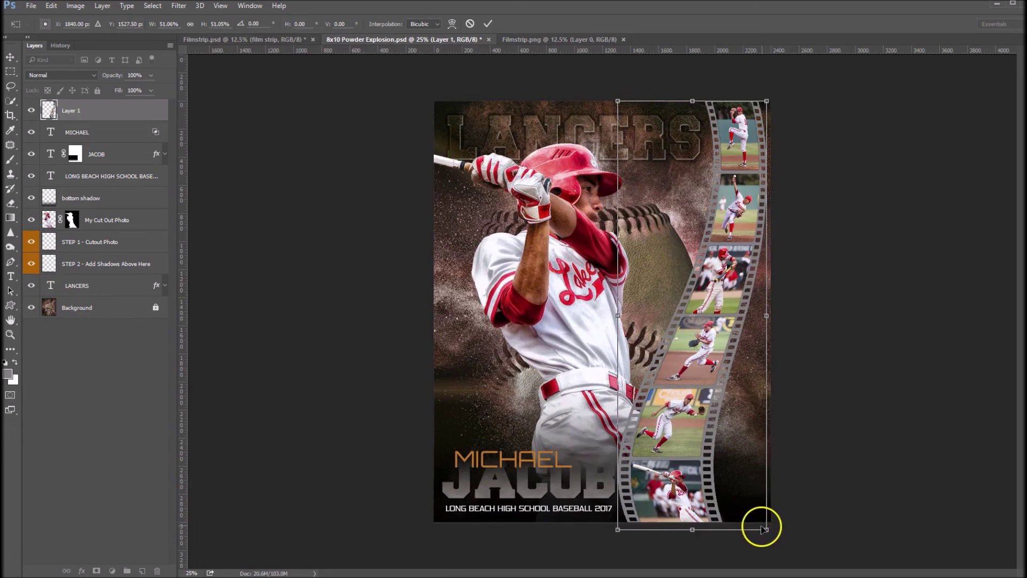
left_click_drag(767, 527, 761, 522)
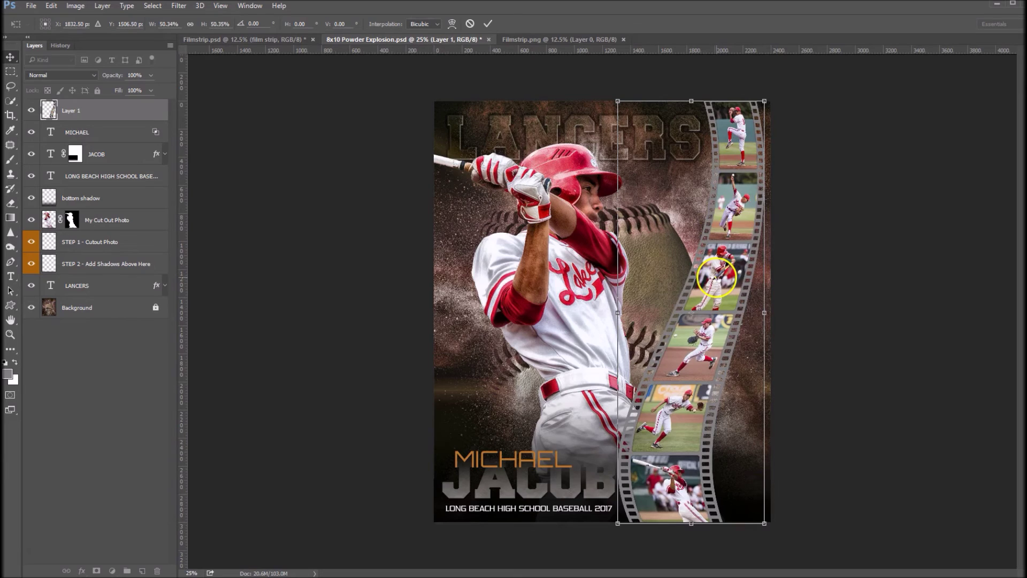
key("Return")
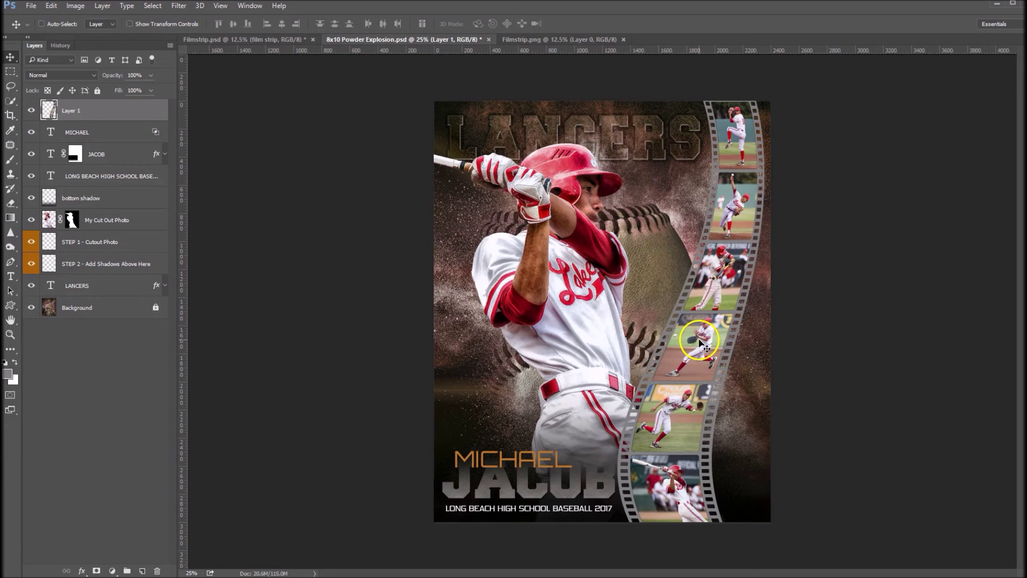
left_click_drag(696, 343, 690, 341)
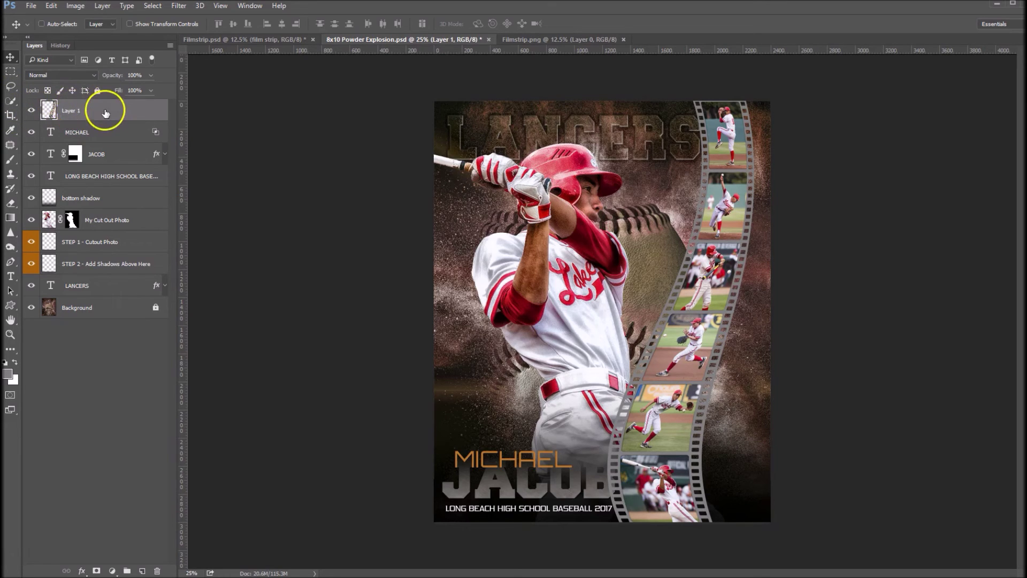
Duplicate Layer 1, move the copy beneath it, and rename it 'shadow'.
left_click_drag(106, 111, 143, 571)
left_click_drag(92, 106, 90, 140)
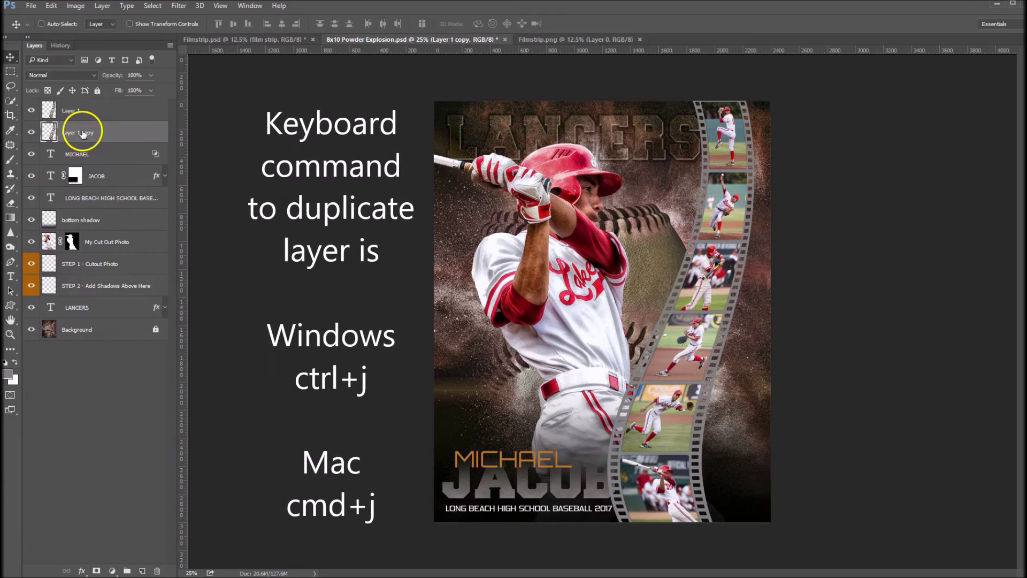
double_click(91, 142)
type("shadow")
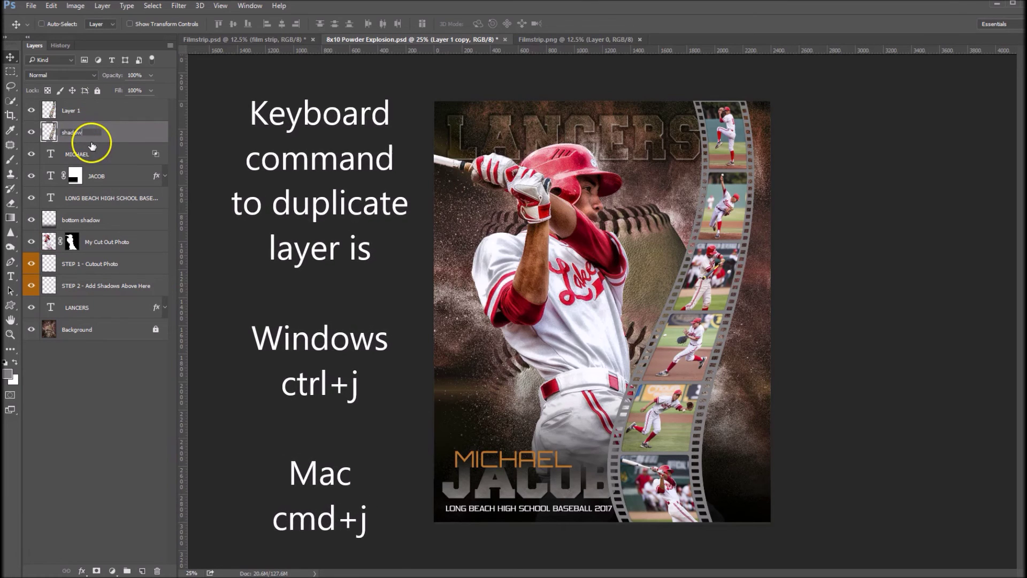
key("Return")
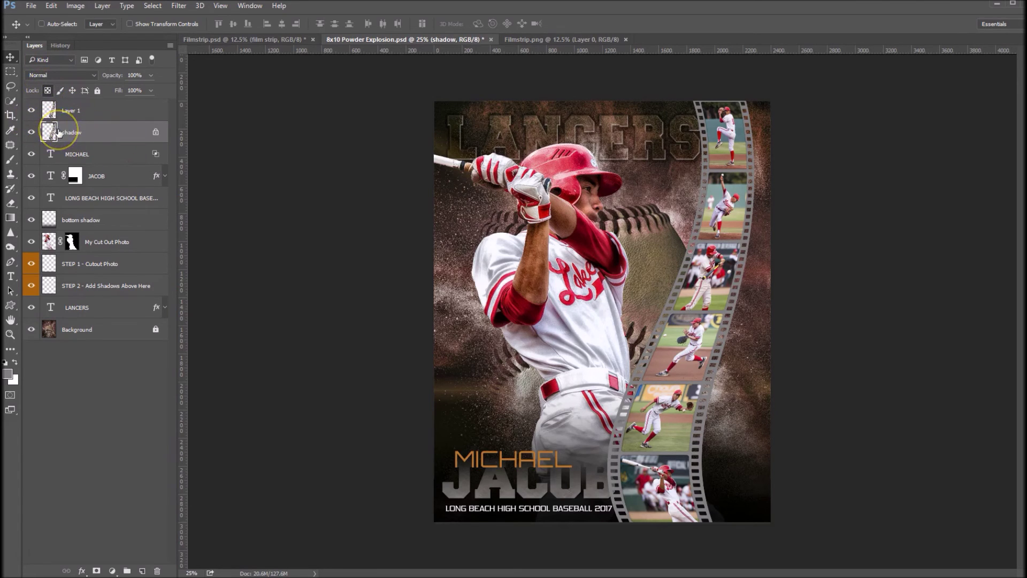
Fill the shadow layer with Black, keeping the strip's curved shape.
left_click(52, 6)
left_click(59, 167)
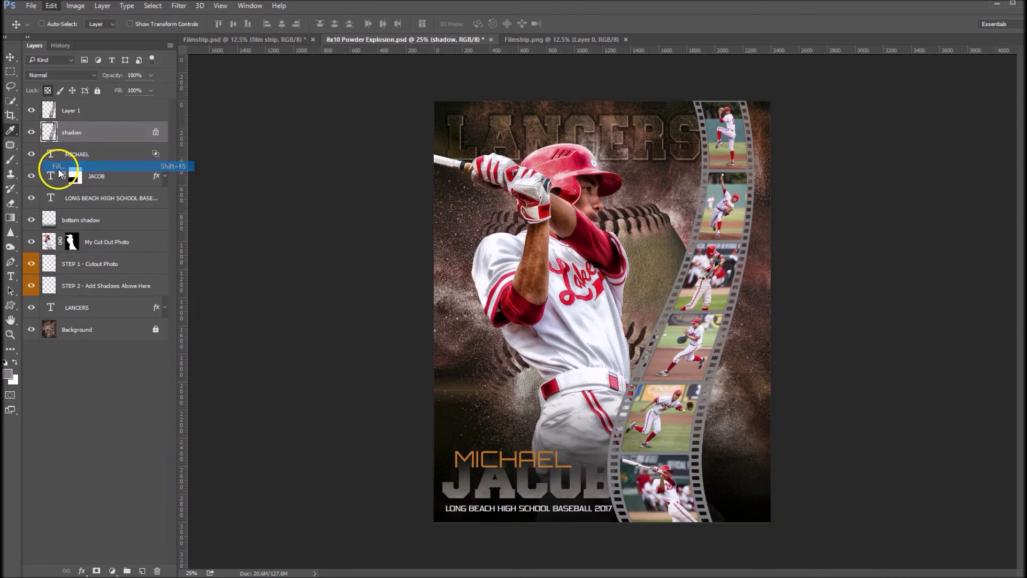
left_click(565, 209)
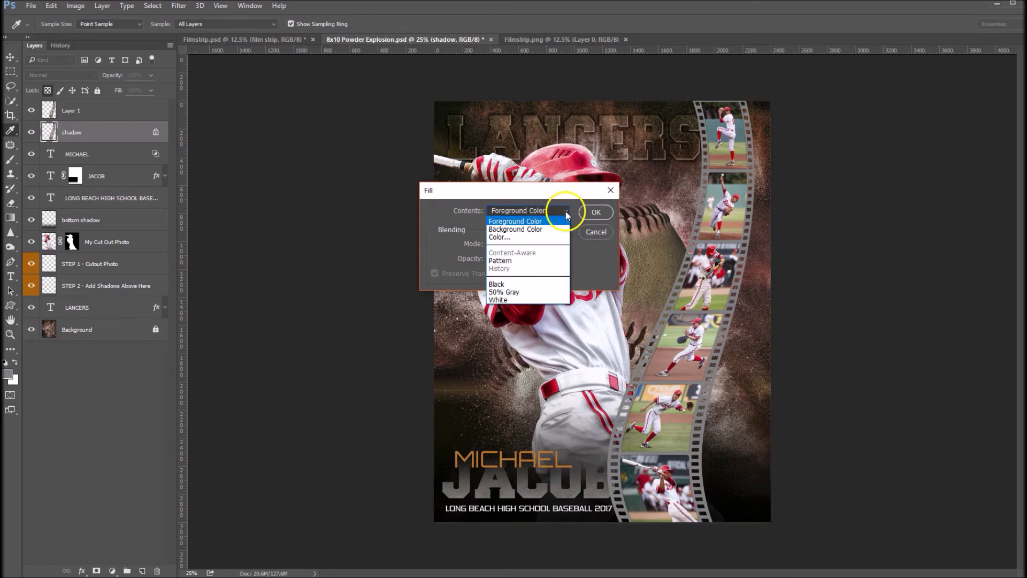
left_click(509, 285)
left_click(596, 211)
key("v")
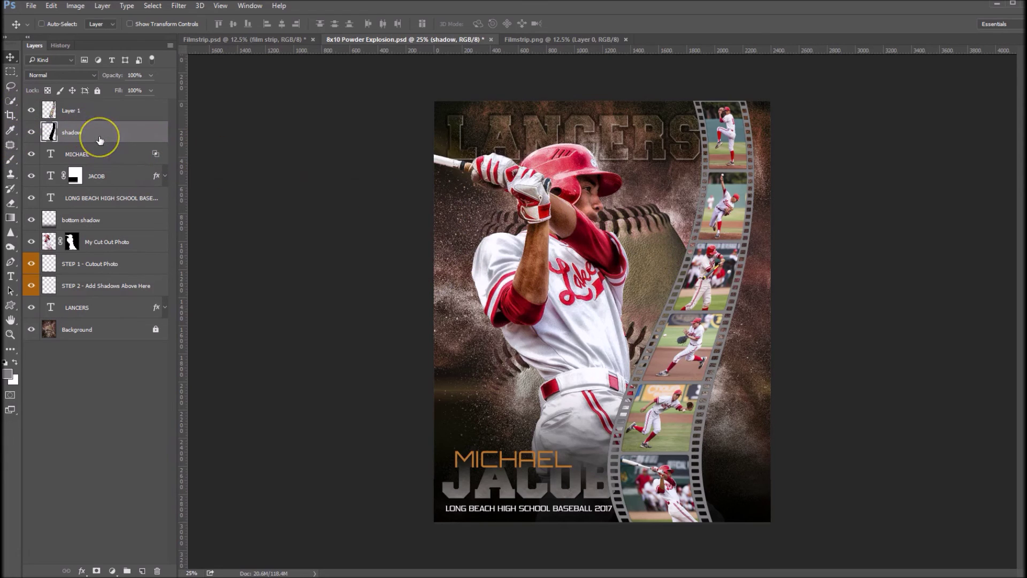
Distort the shadow so its bottom slants about 6° to the right.
key("ctrl+t")
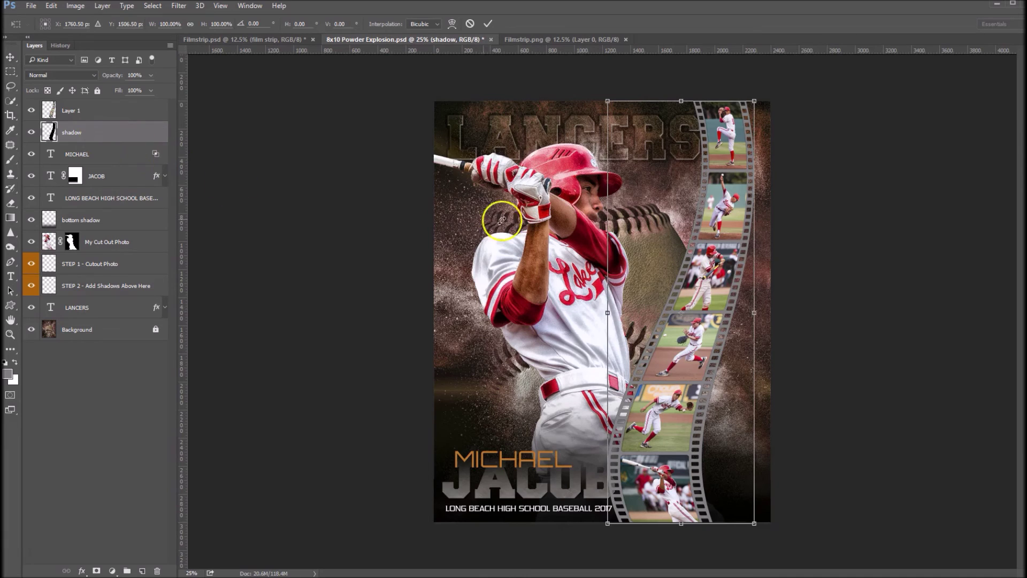
right_click(715, 302)
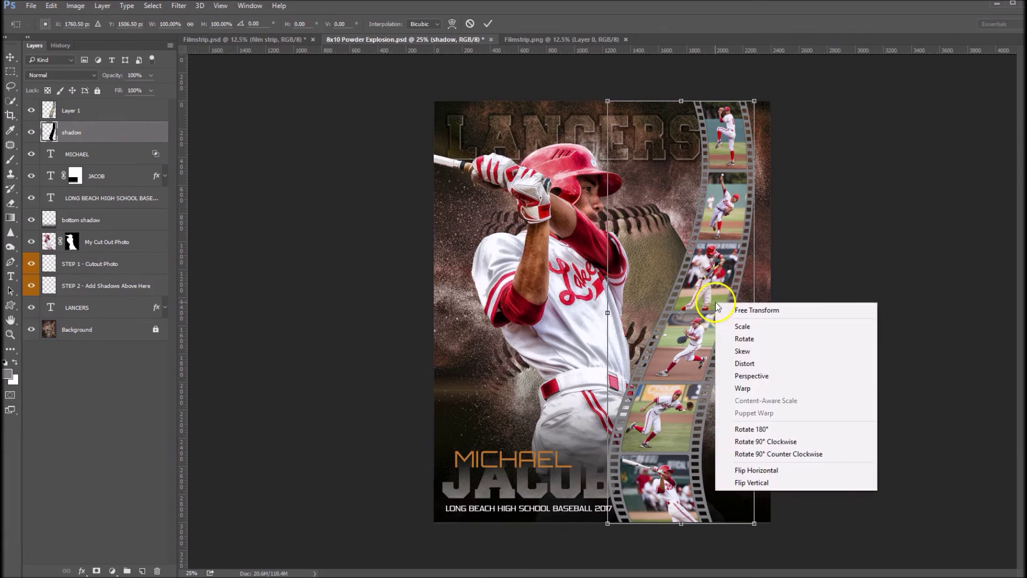
left_click(741, 365)
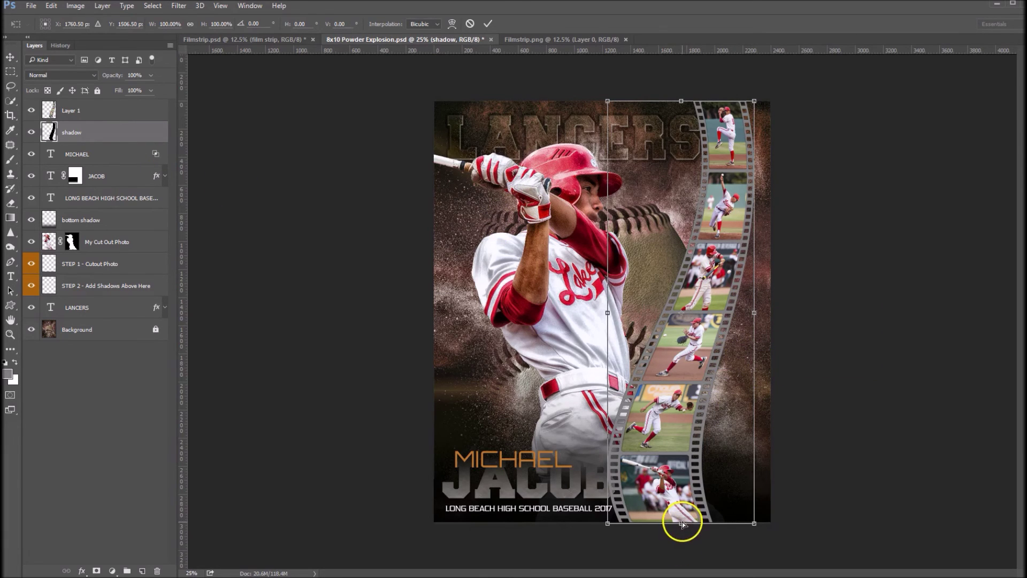
left_click_drag(681, 524, 726, 529)
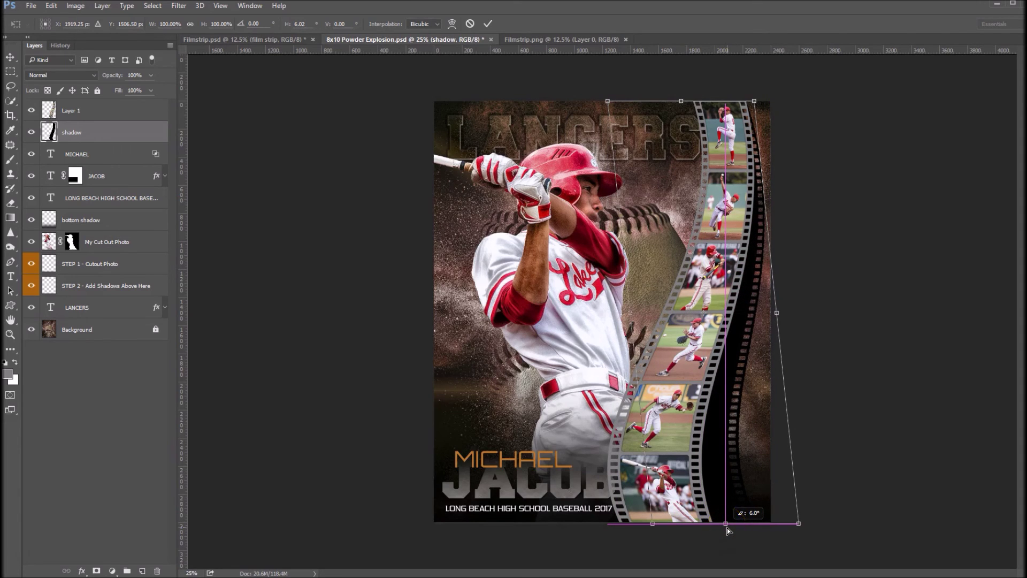
left_click_drag(729, 529, 726, 530)
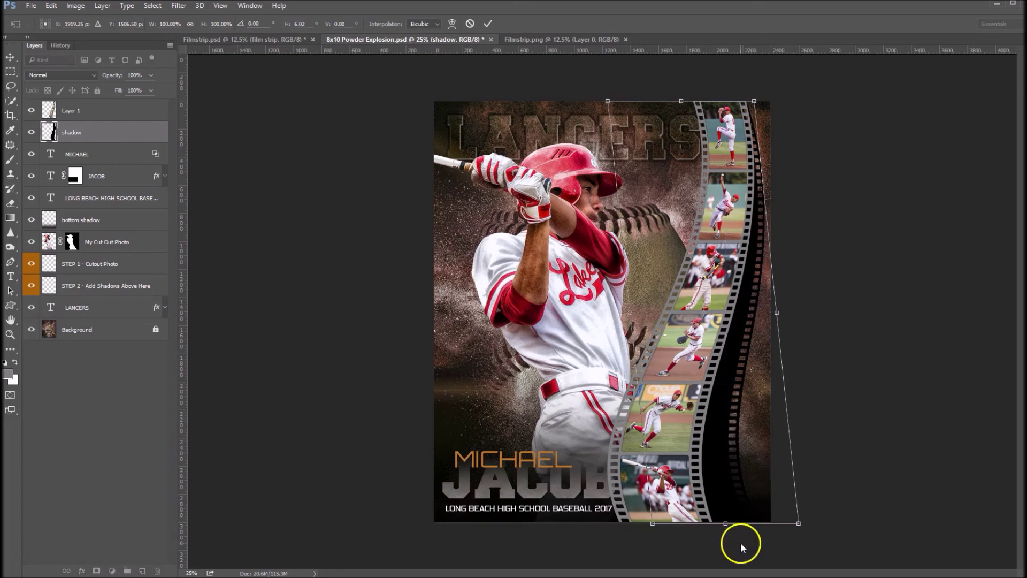
key("Return")
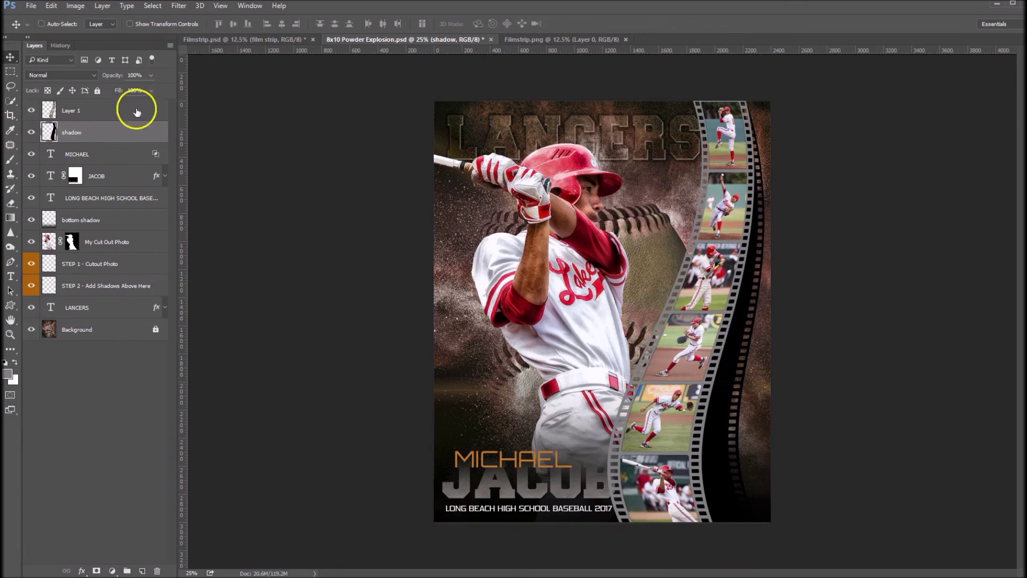
Soften the shadow with a small-radius Gaussian Blur.
left_click(178, 7)
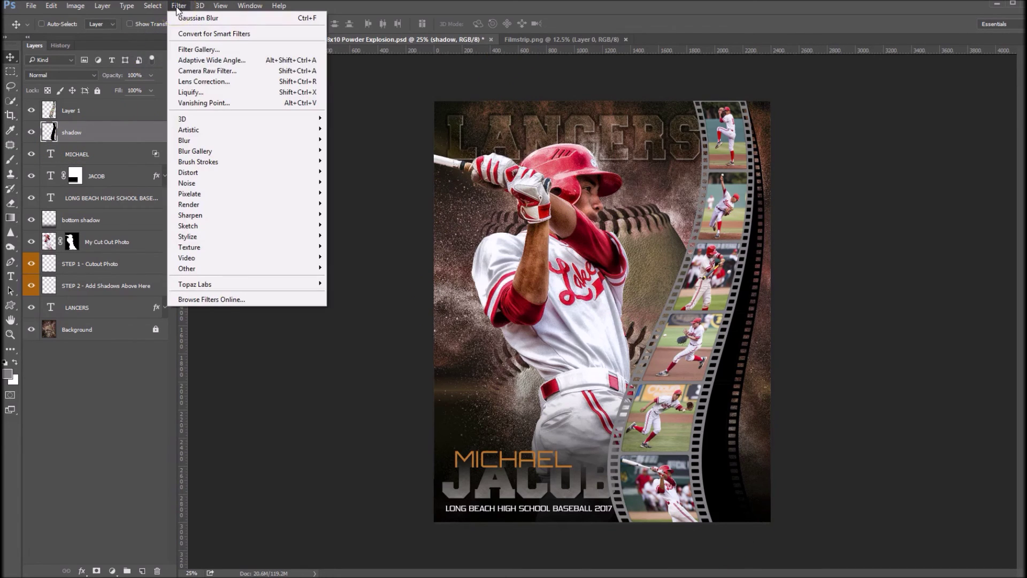
mouse_move(199, 141)
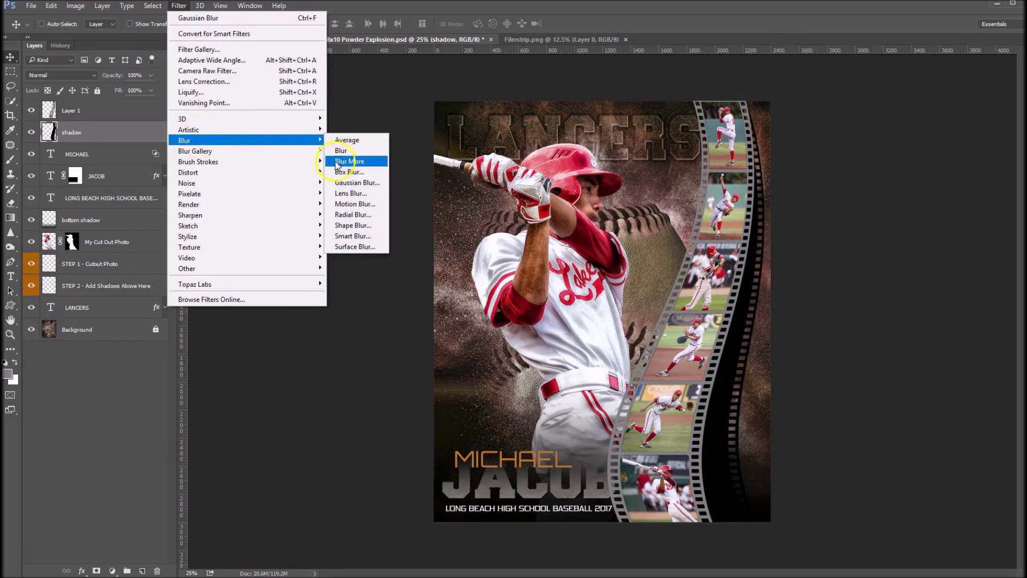
left_click(348, 184)
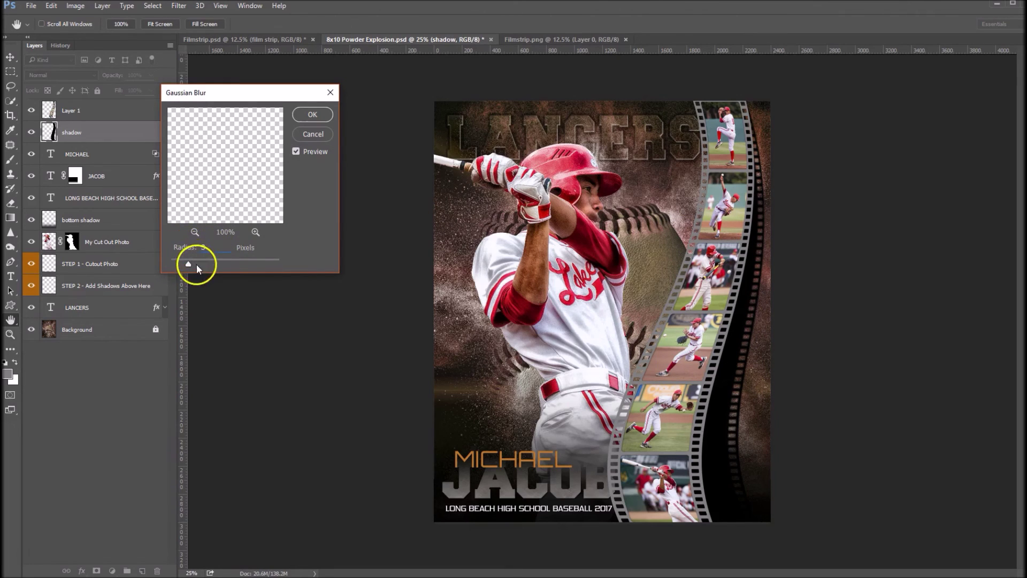
left_click(309, 120)
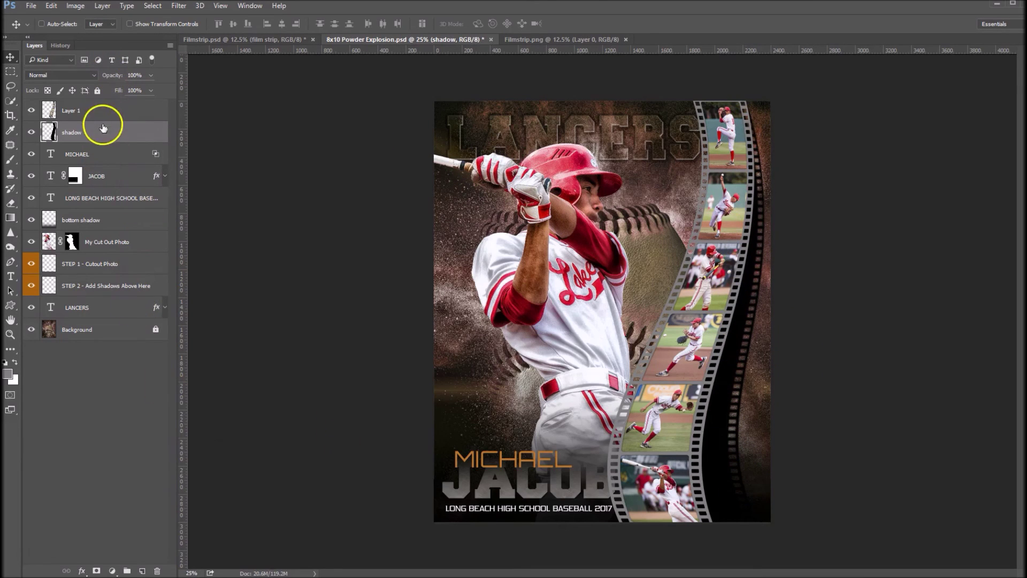
Lower the shadow layer's opacity to 41%.
left_click(152, 75)
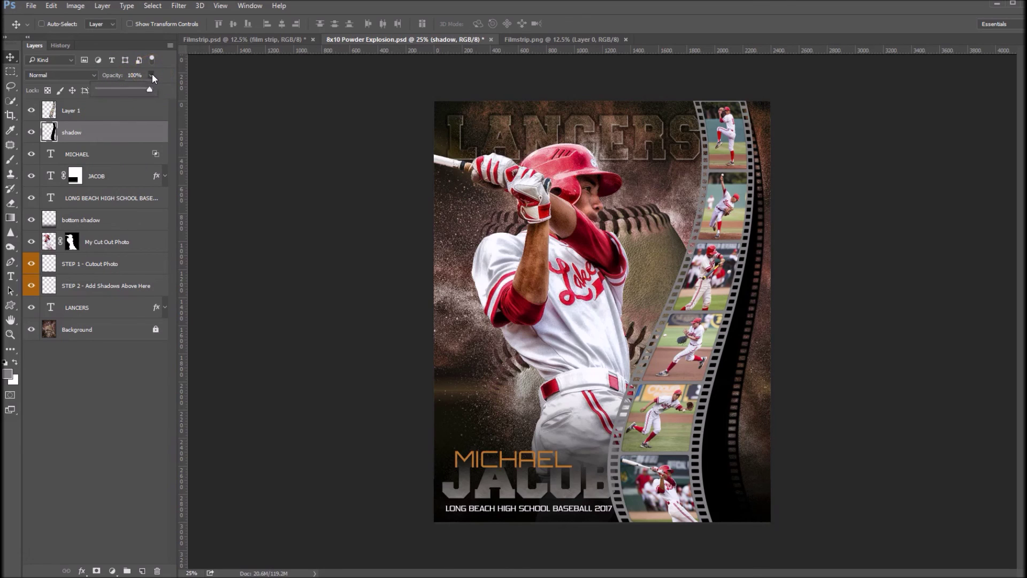
left_click_drag(123, 89, 119, 89)
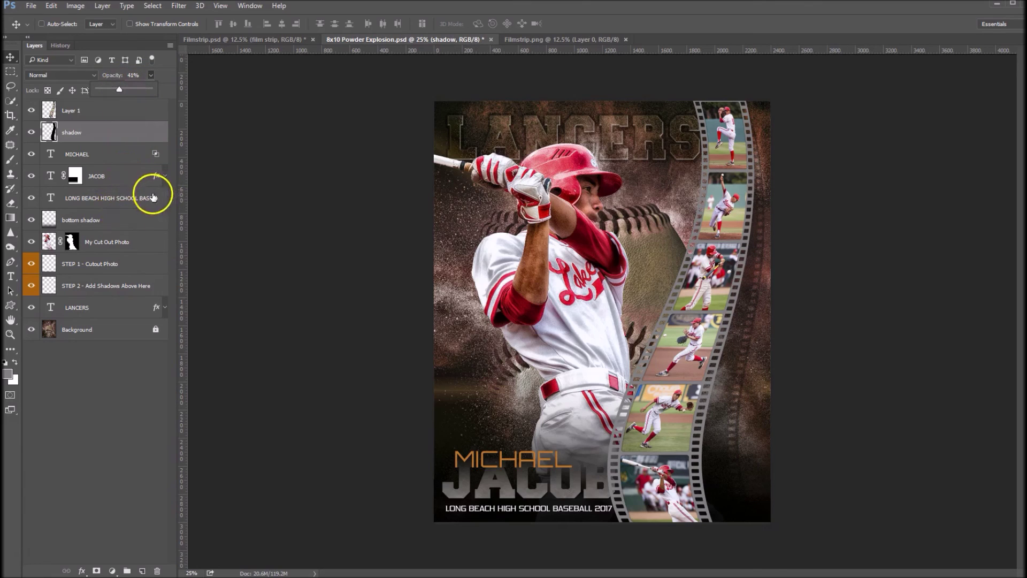
left_click(100, 130)
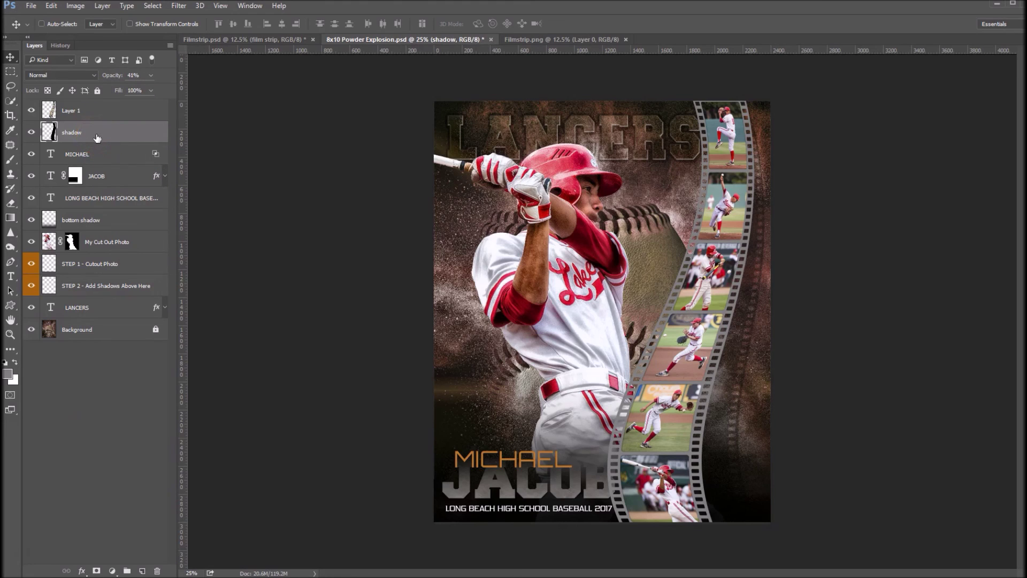
Add a layer mask to the shadow and choose a black Foreground to Transparent gradient.
left_click(96, 571)
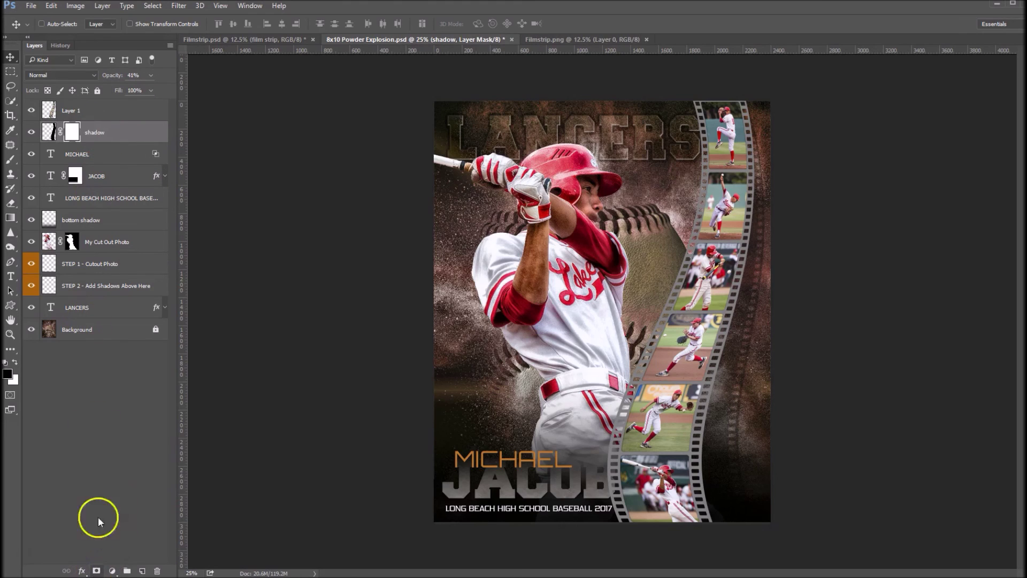
left_click(10, 218)
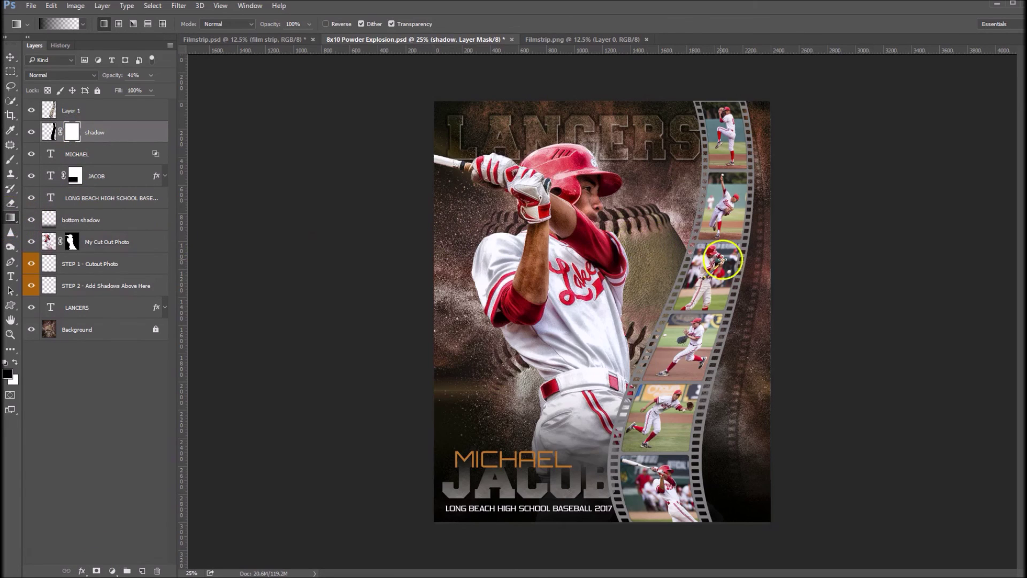
left_click(8, 374)
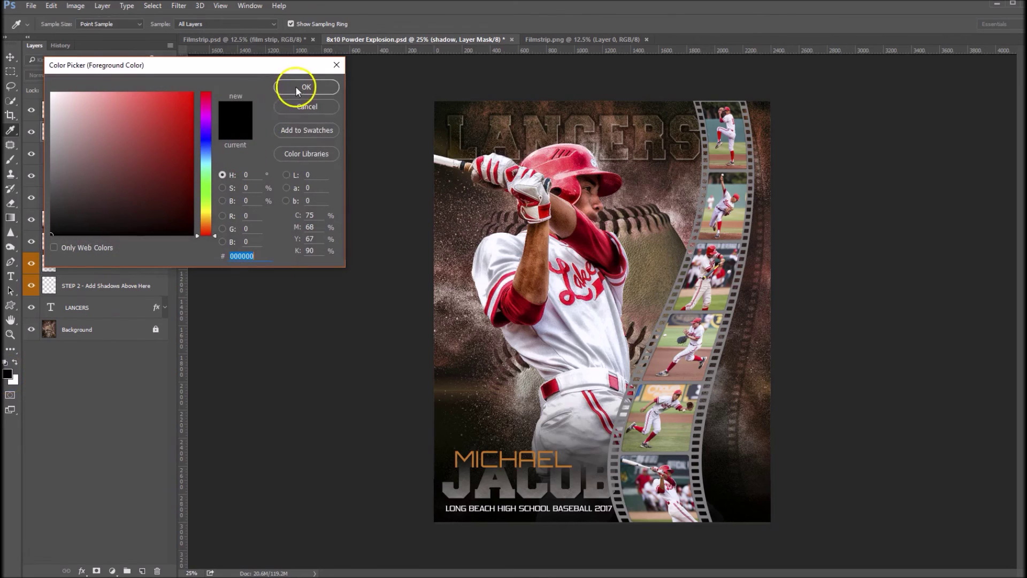
left_click(297, 88)
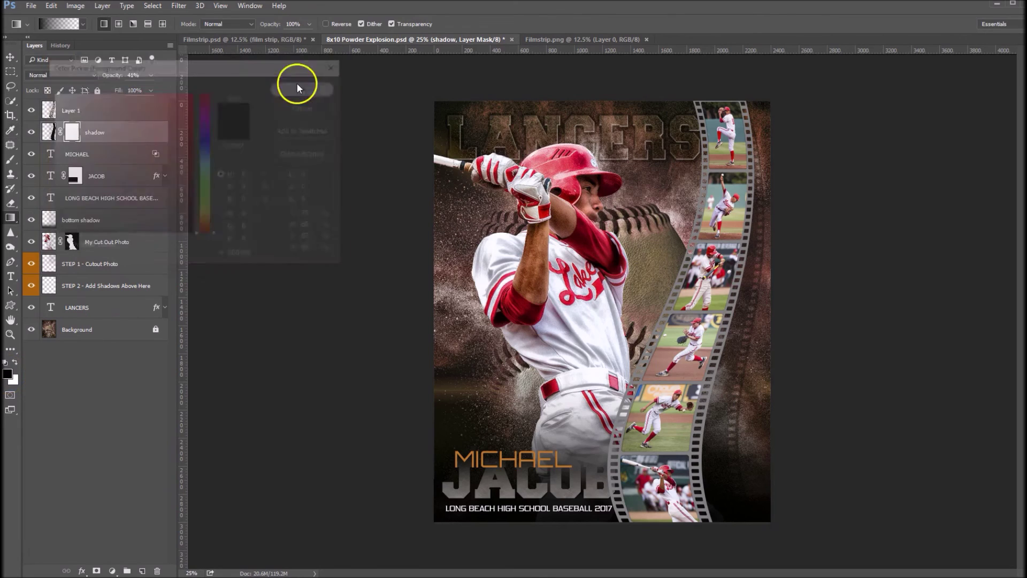
left_click(60, 23)
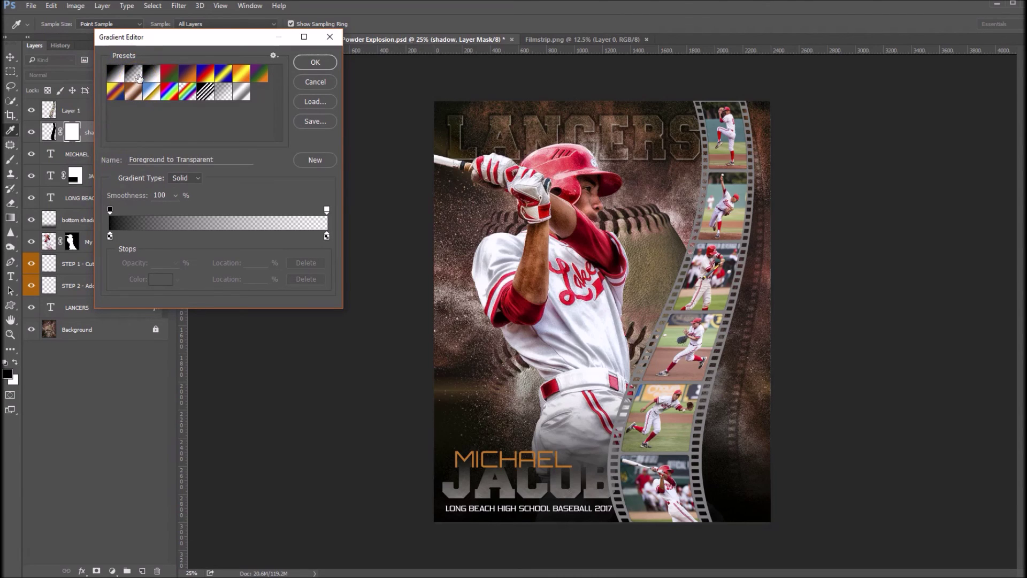
left_click(313, 64)
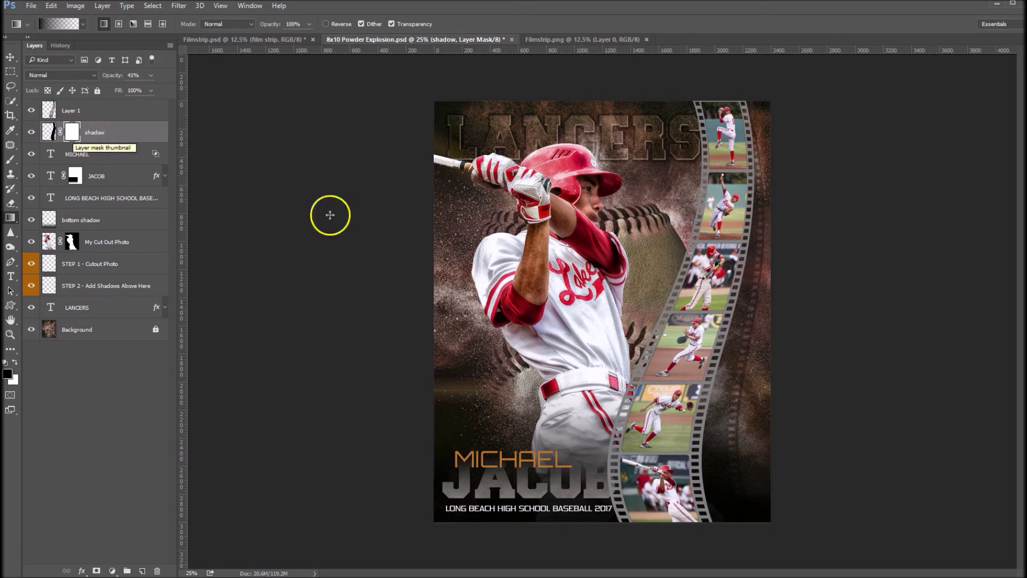
Draw the gradient upward on the mask so the shadow fades toward the bottom.
left_click_drag(728, 526, 706, 278)
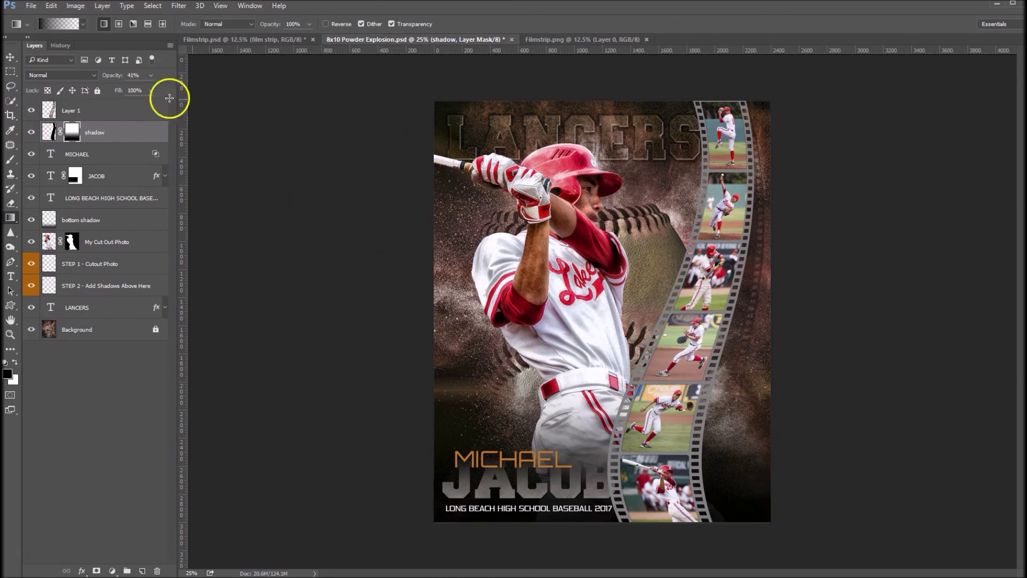
key("ctrl+2")
left_click(11, 54)
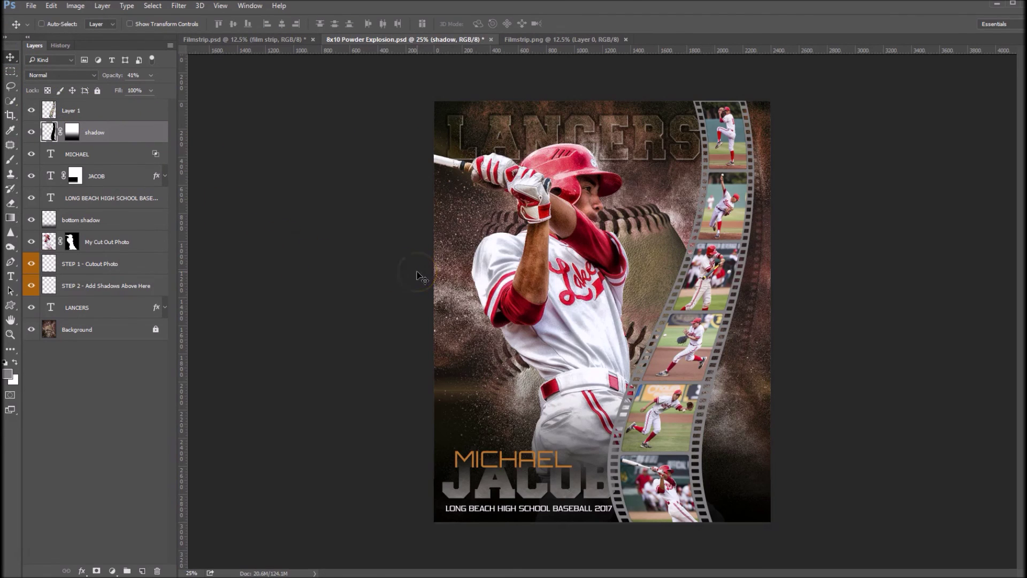
left_click_drag(71, 233, 231, 271)
left_click(230, 278)
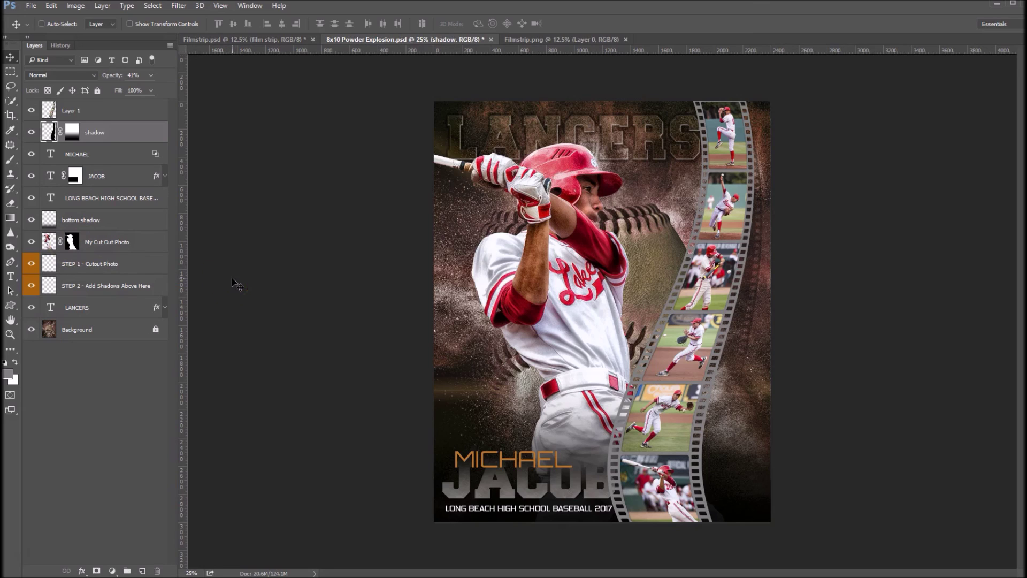